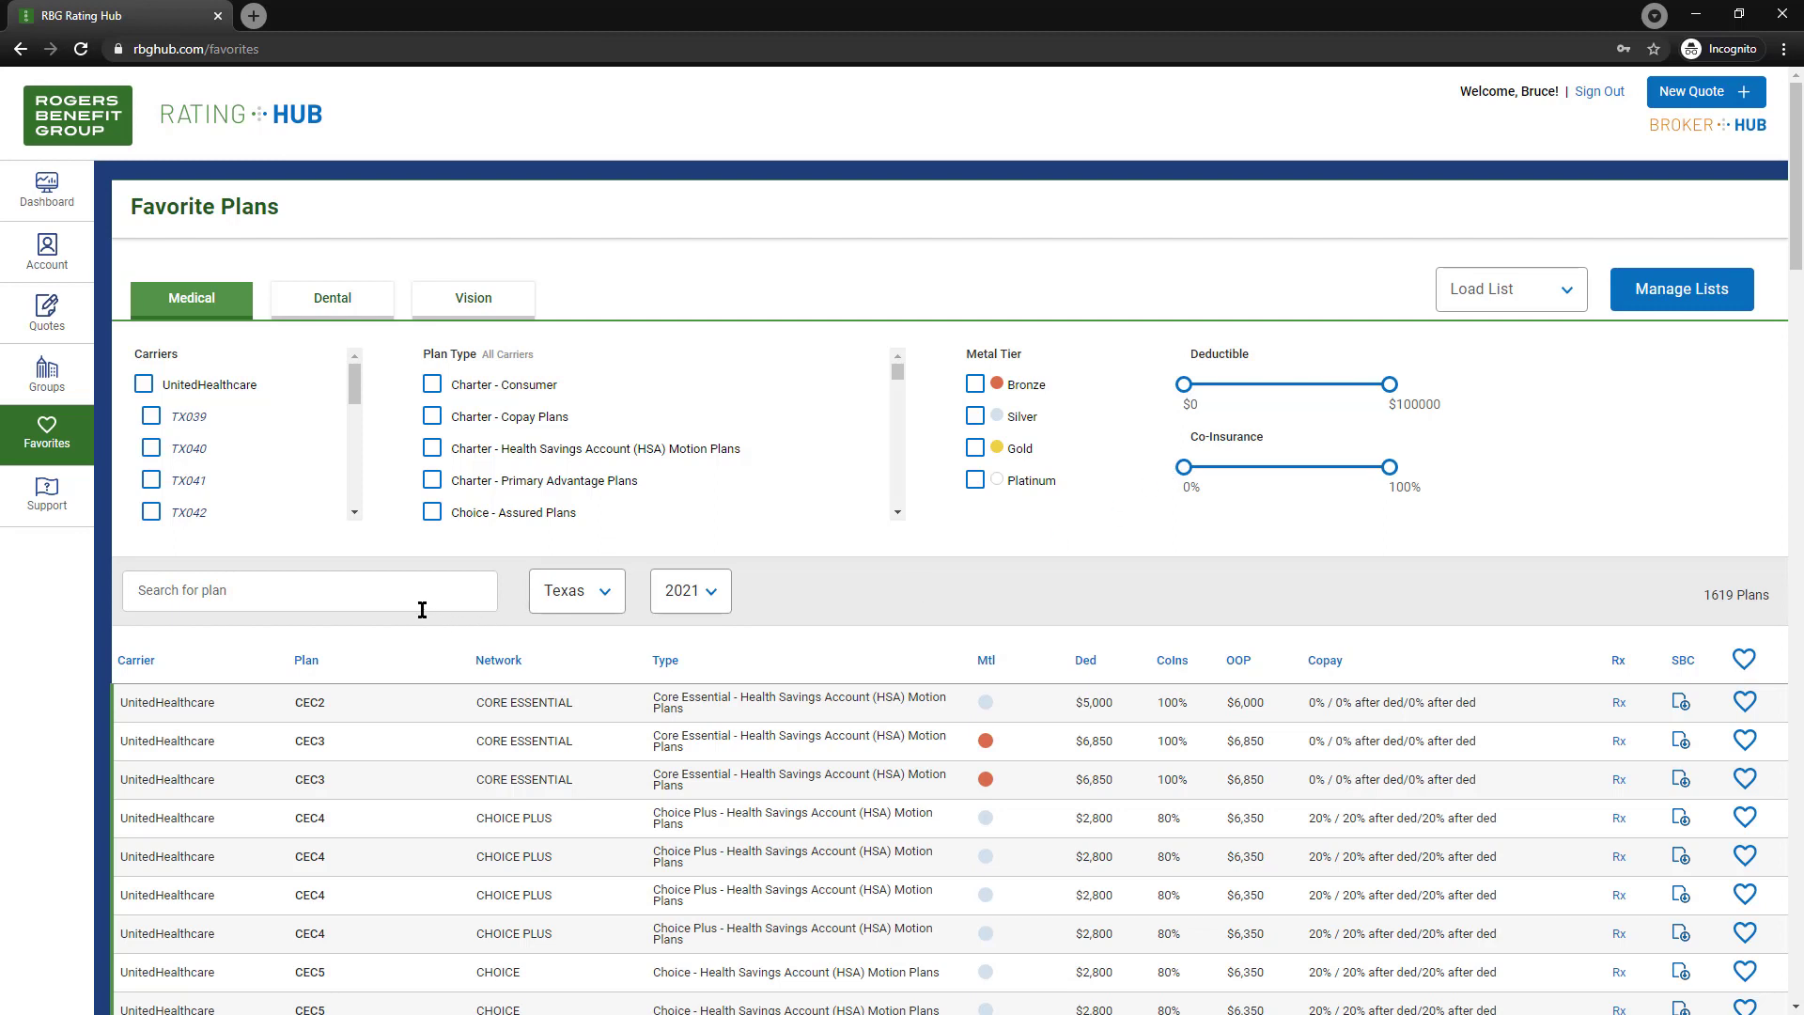
# Review the dental and vision plan filters, and return to the medical plans.
pyautogui.click(336, 591)
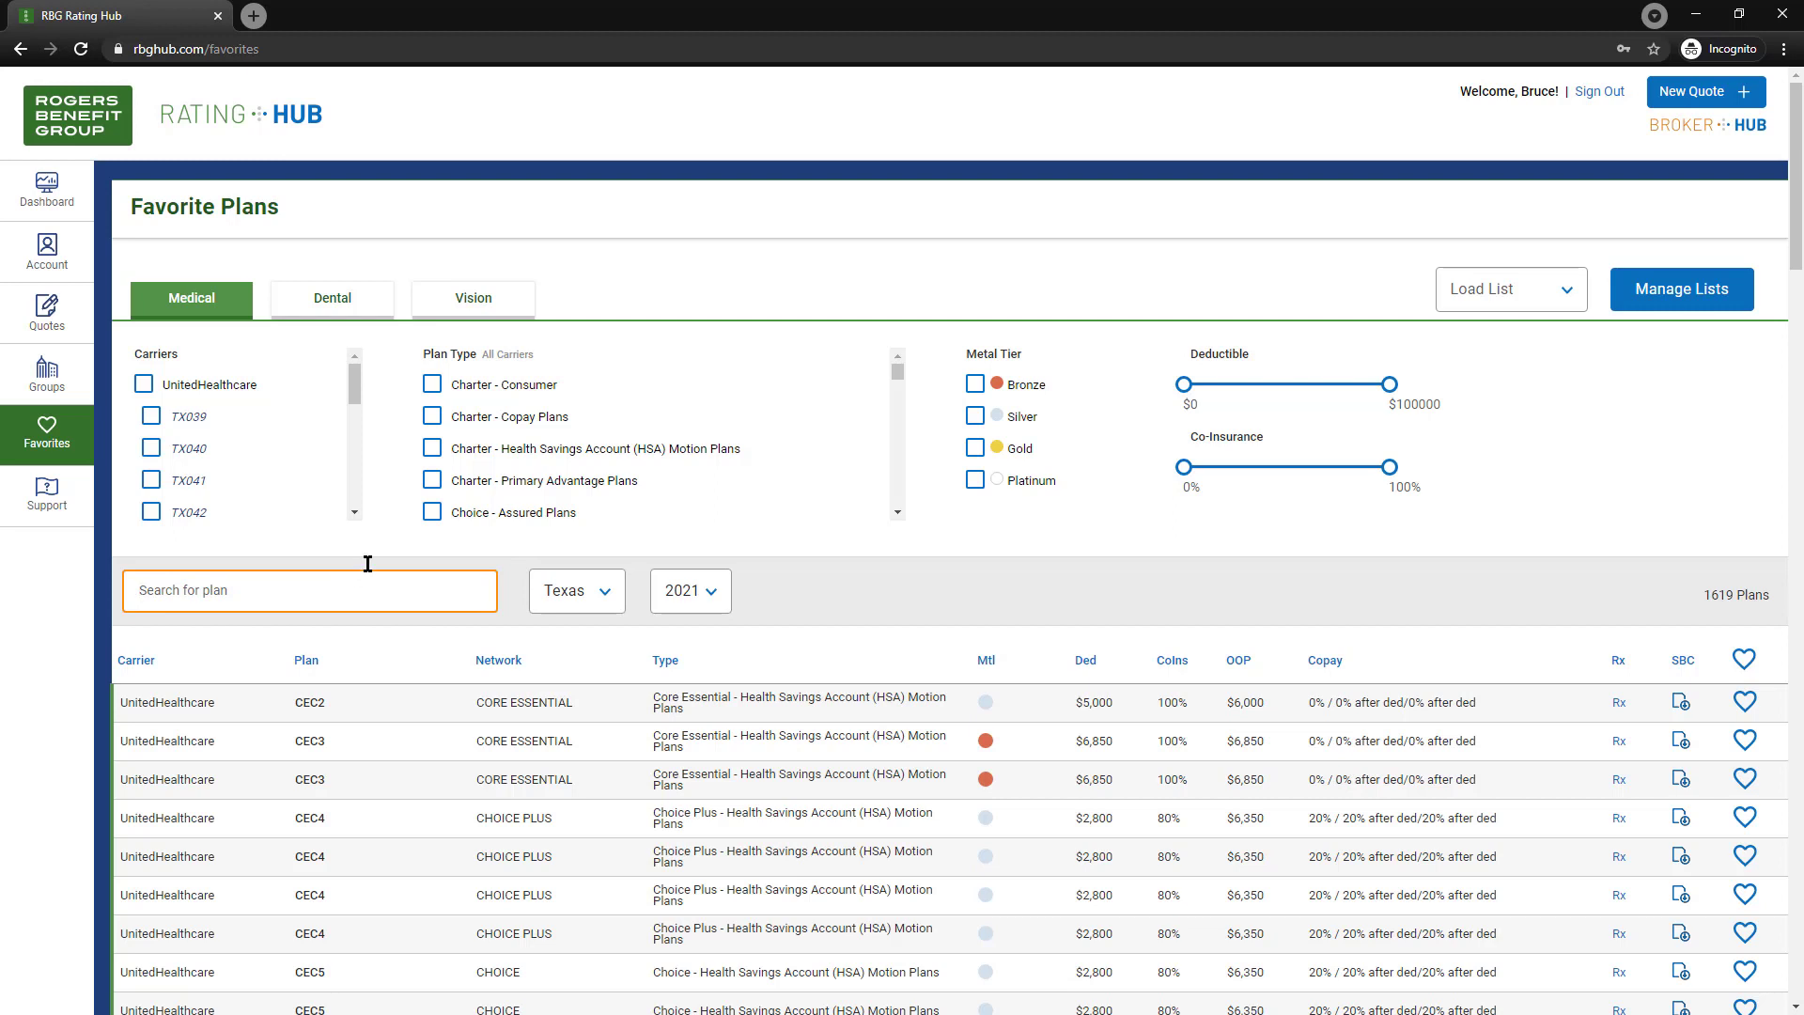
pyautogui.click(363, 308)
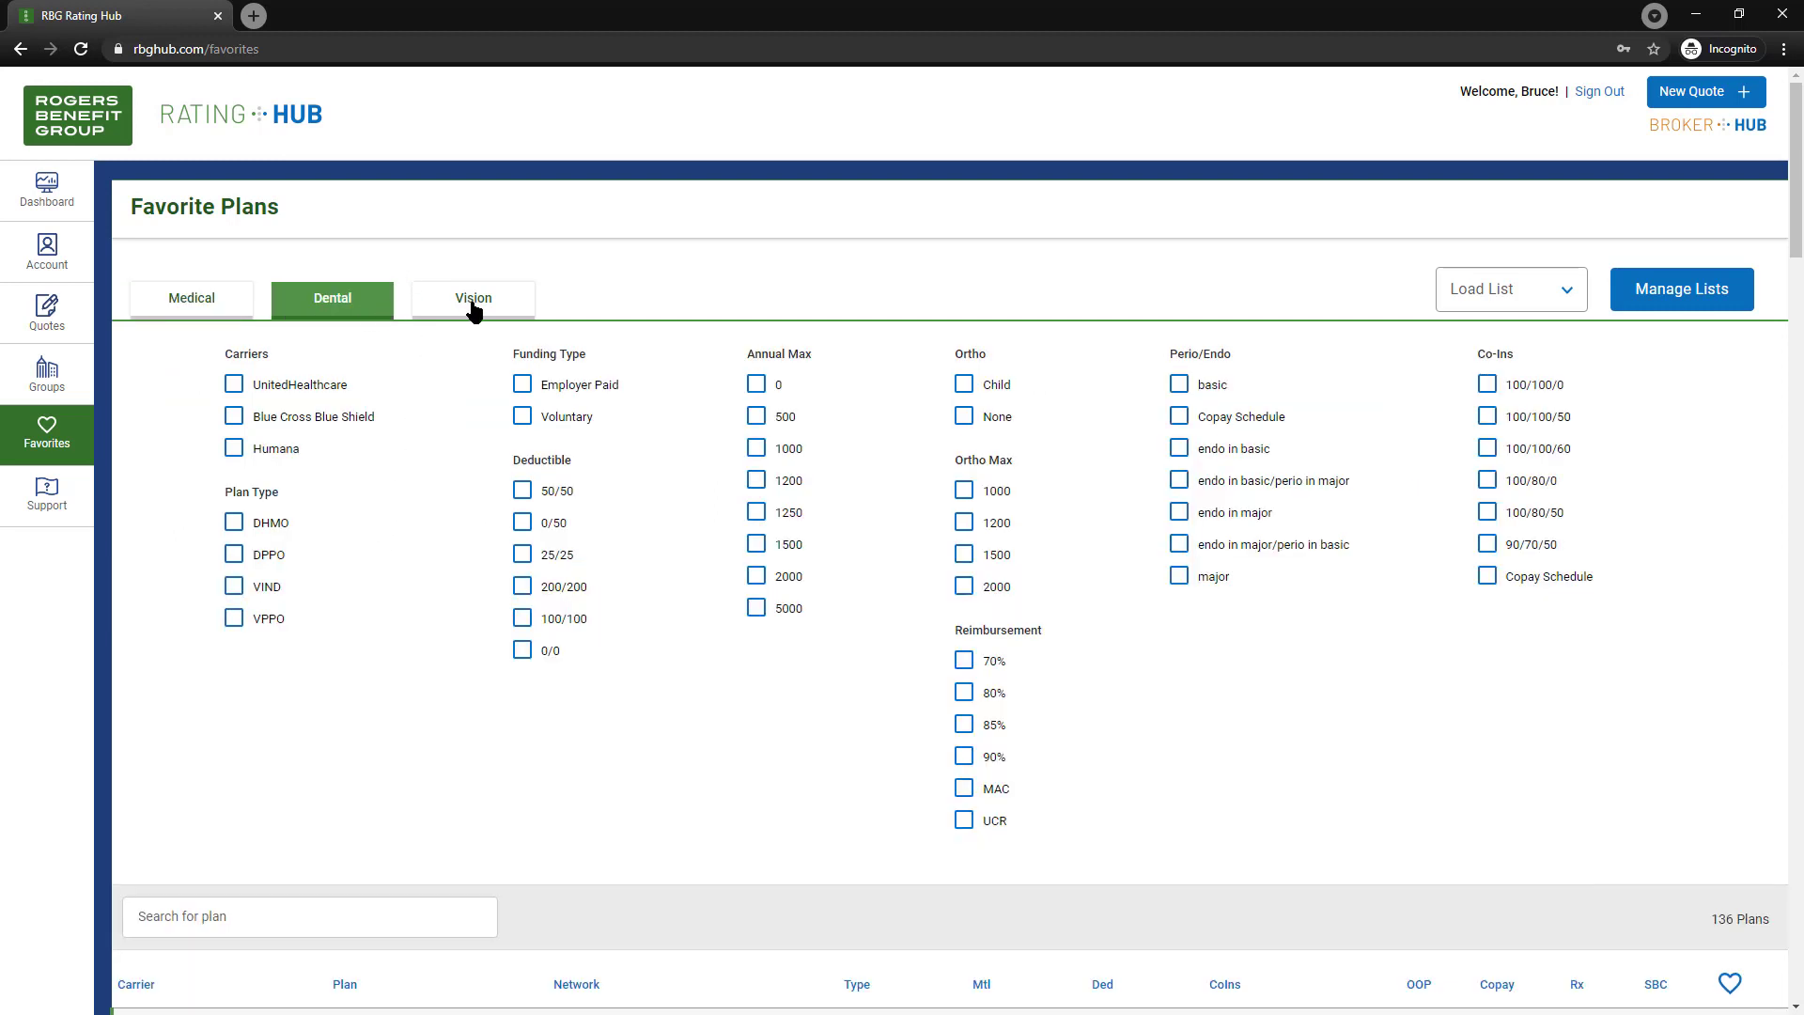
pyautogui.click(472, 303)
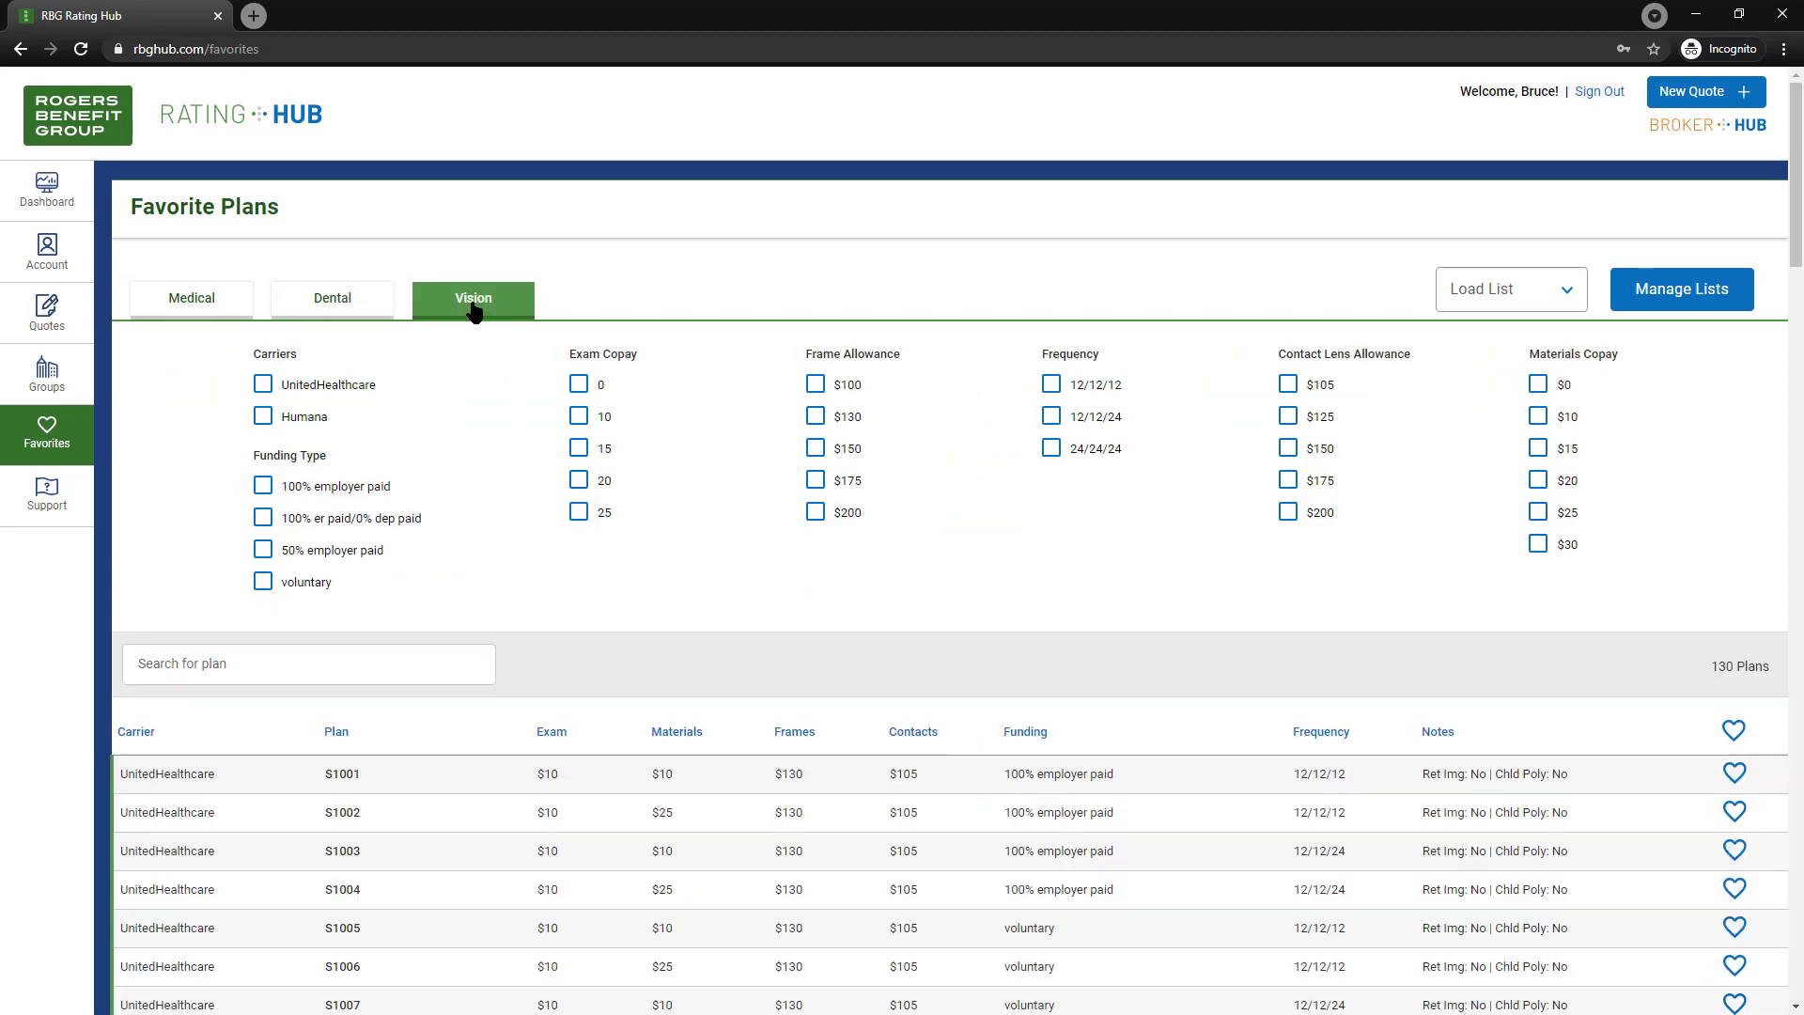
pyautogui.click(174, 308)
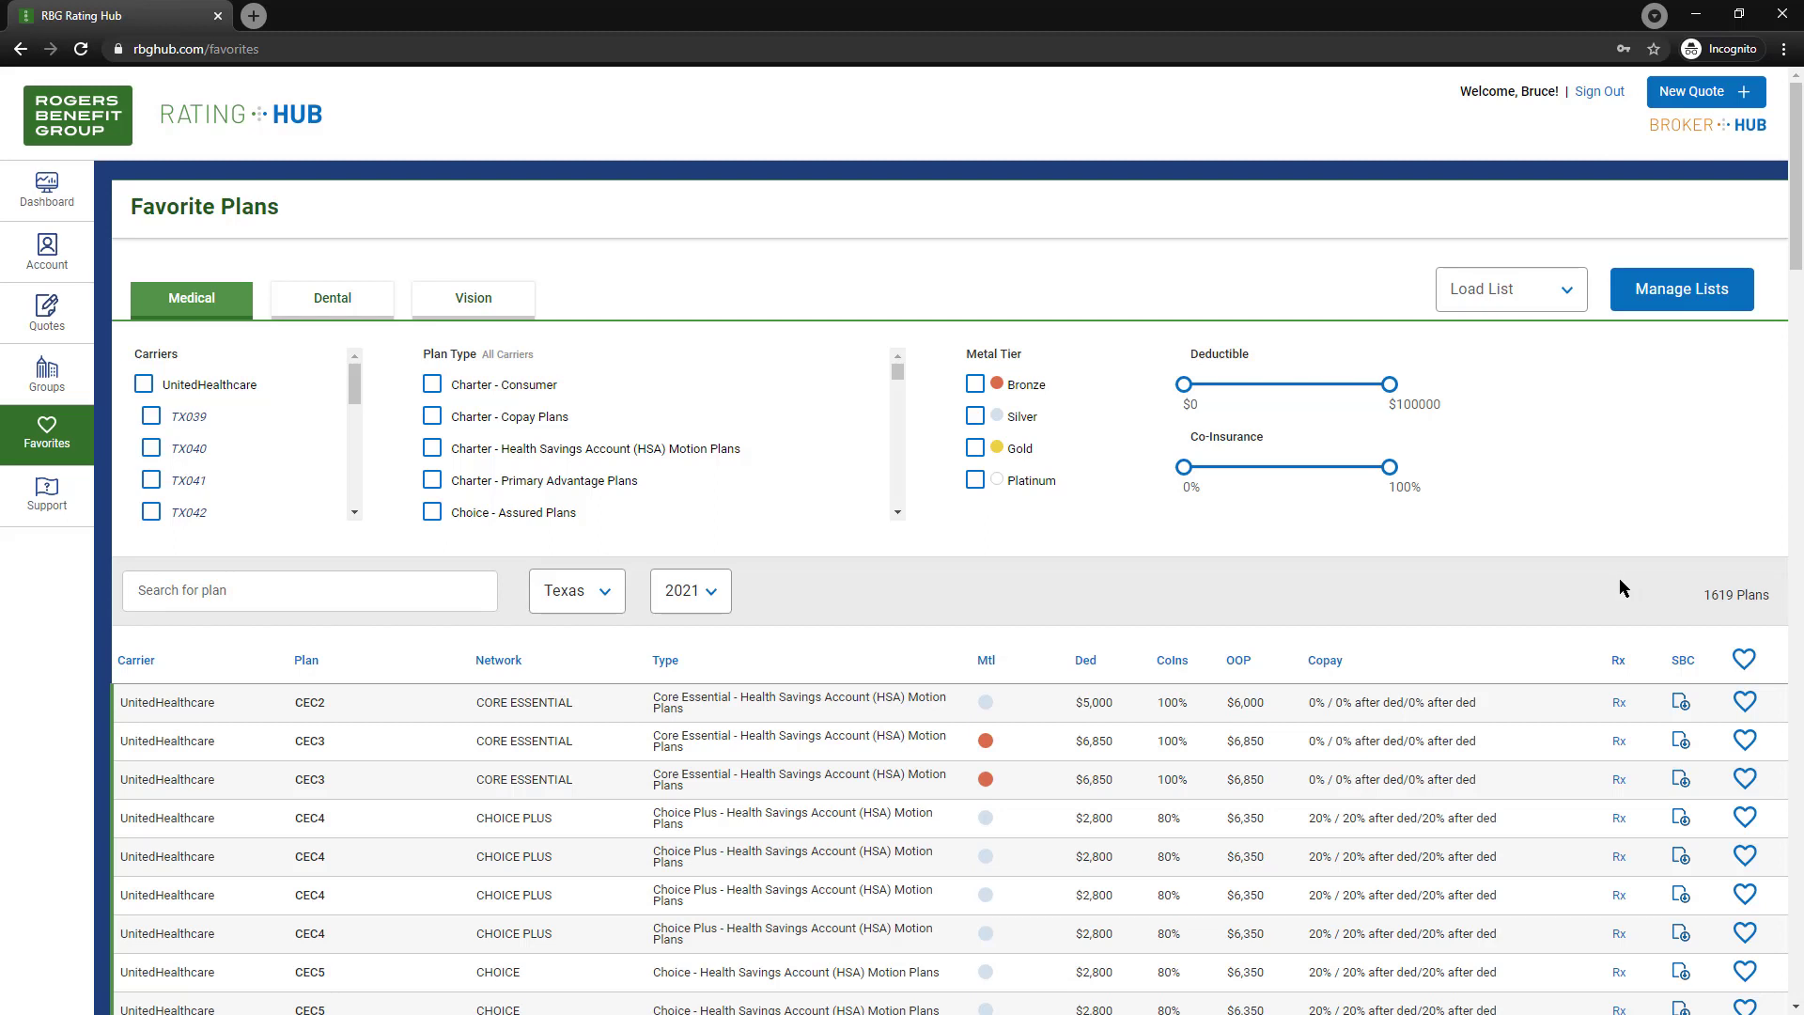
# Check the available state and plan-year choices, keeping Texas and 2021 selected.
pyautogui.click(593, 592)
pyautogui.click(565, 640)
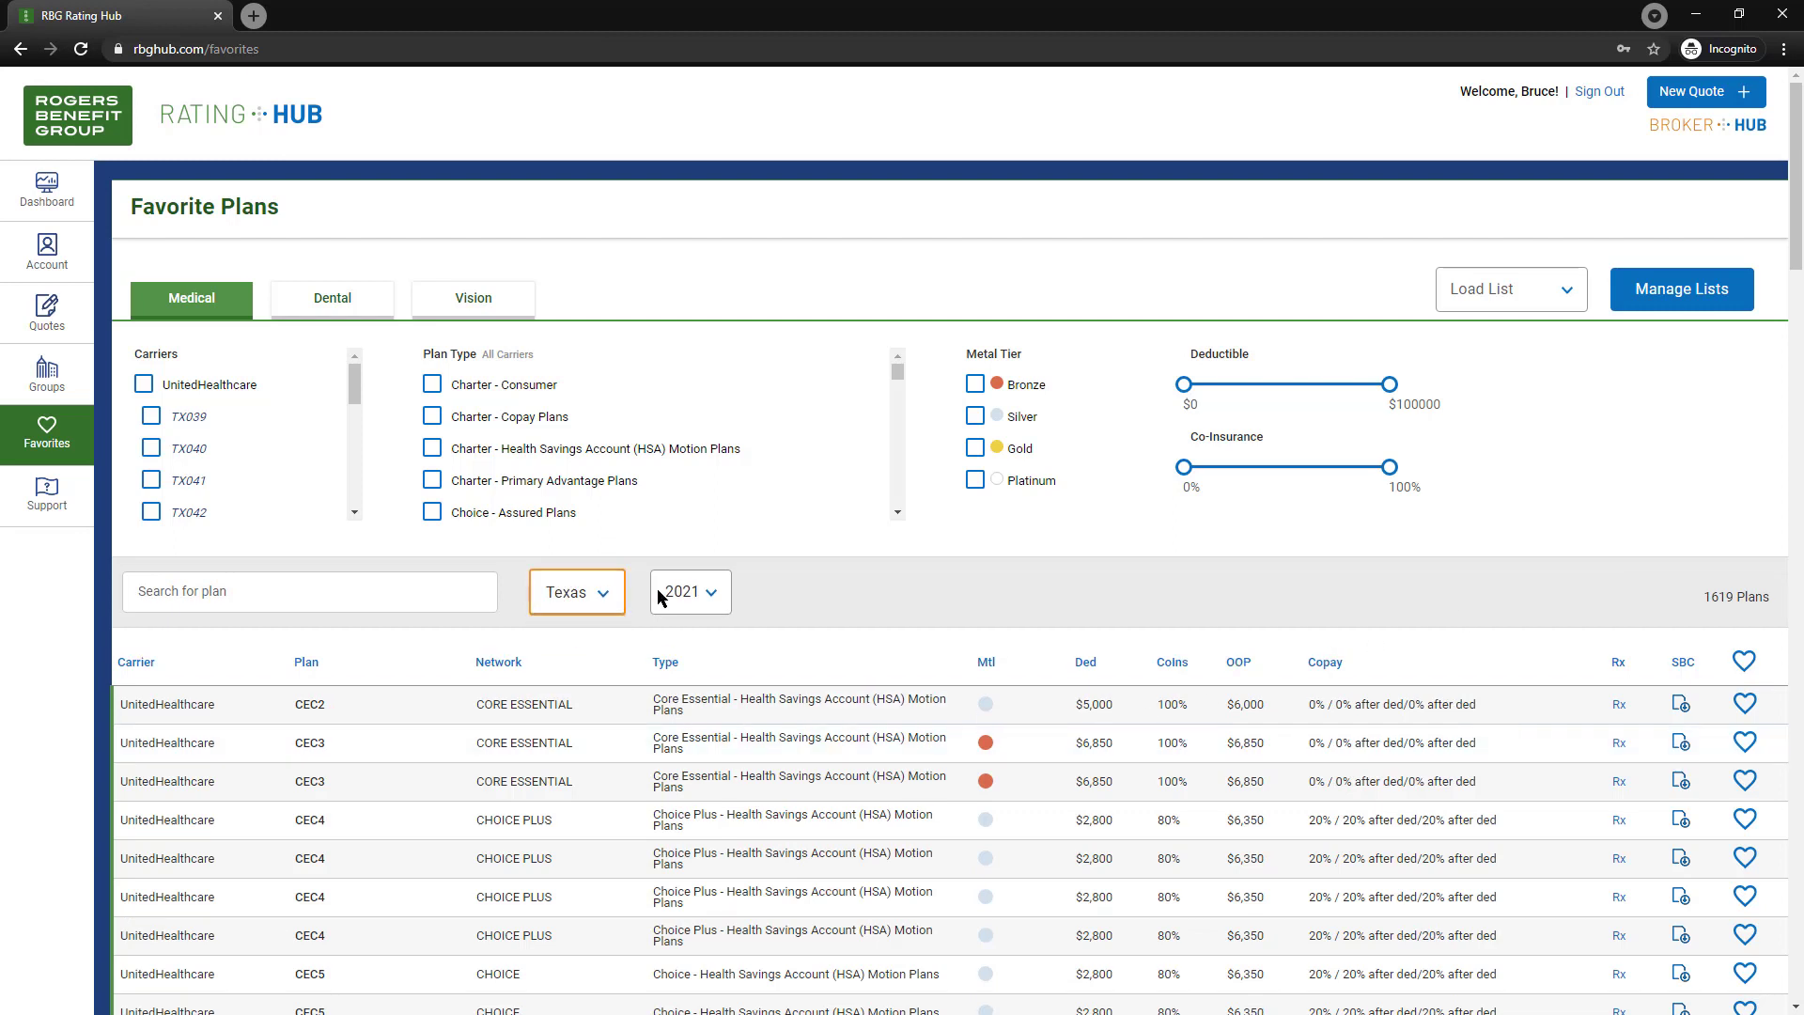
pyautogui.click(659, 593)
pyautogui.click(814, 595)
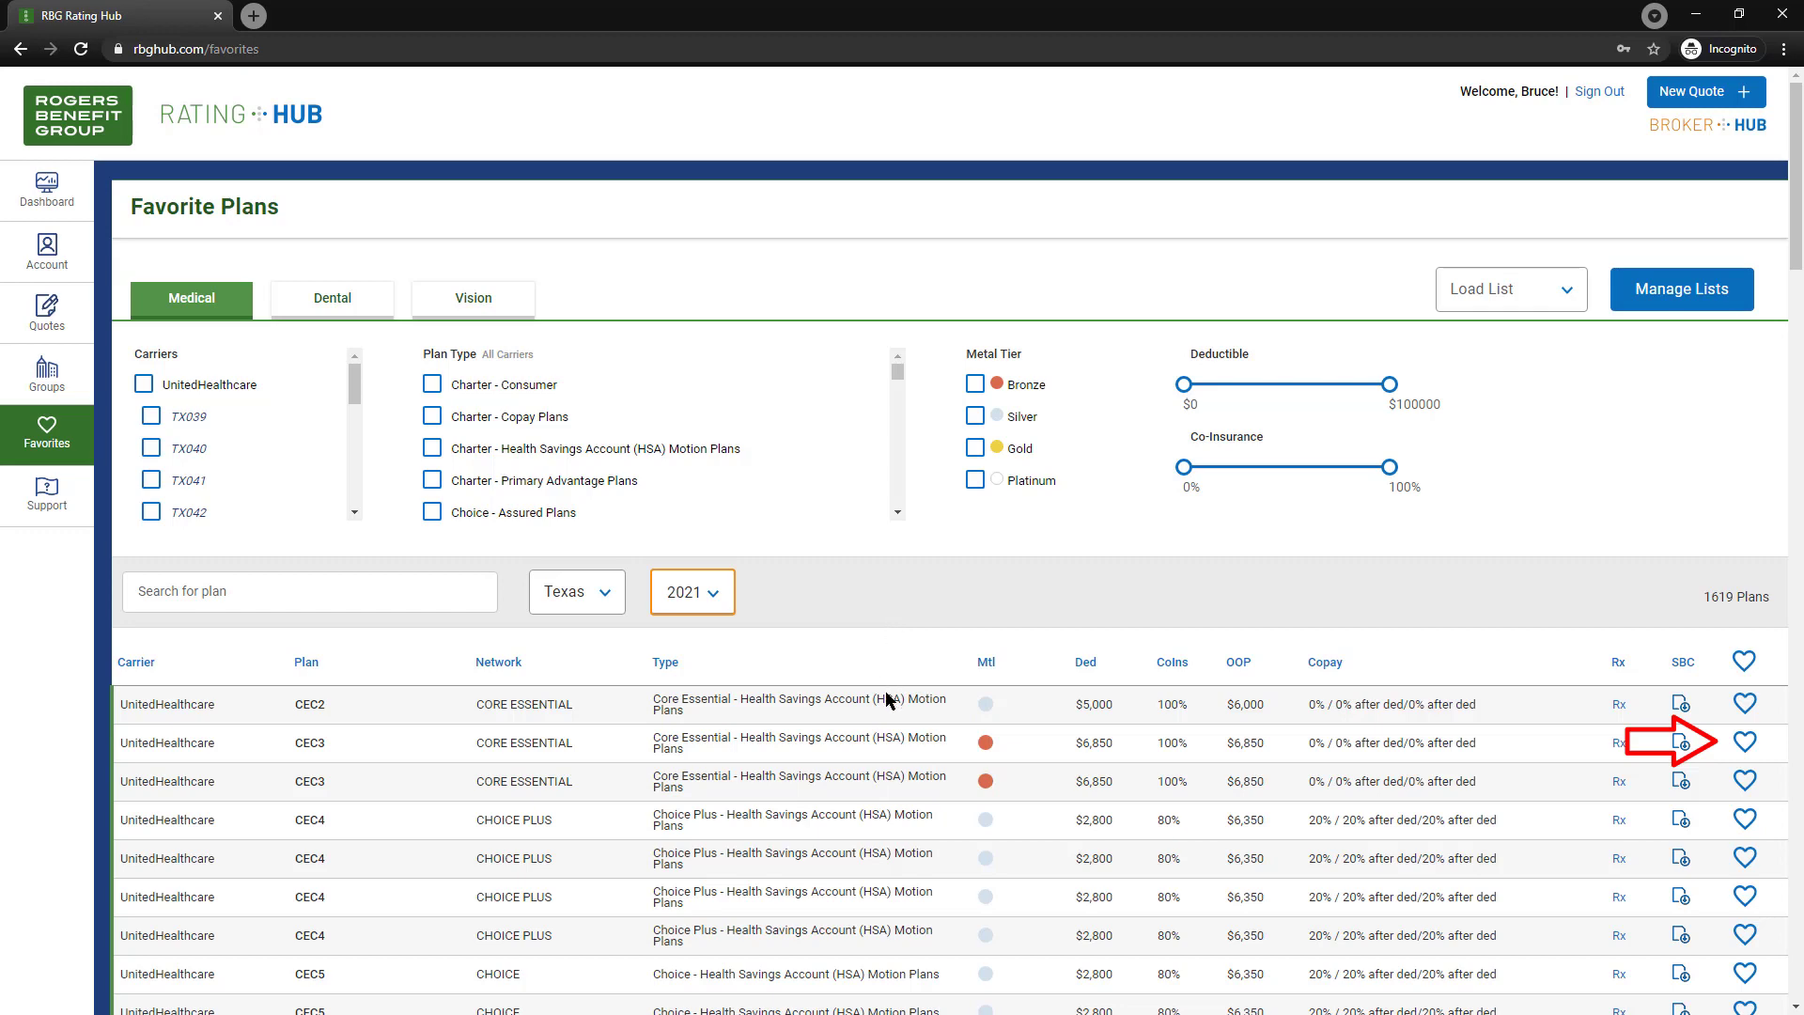
# Favorite the first UnitedHealthcare CEC3 plan, creating a list named "Test List" and saving the plan to it.
pyautogui.click(1744, 742)
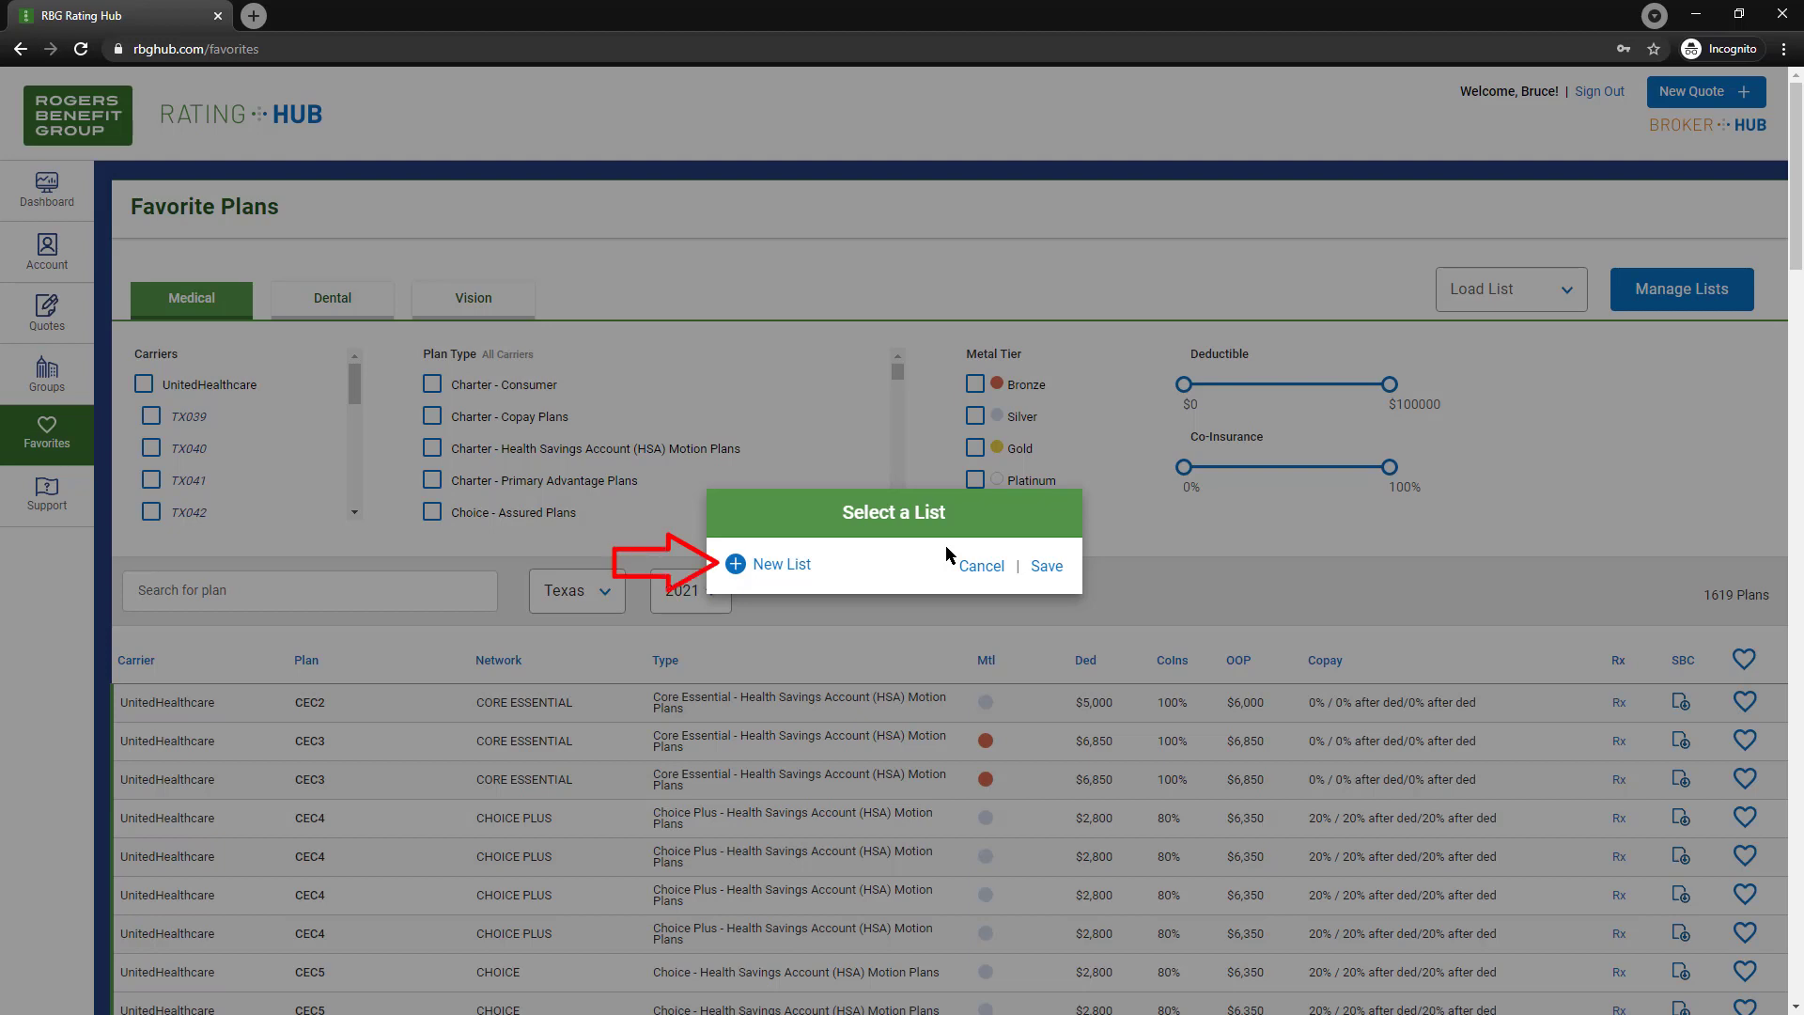
pyautogui.click(789, 564)
pyautogui.click(796, 533)
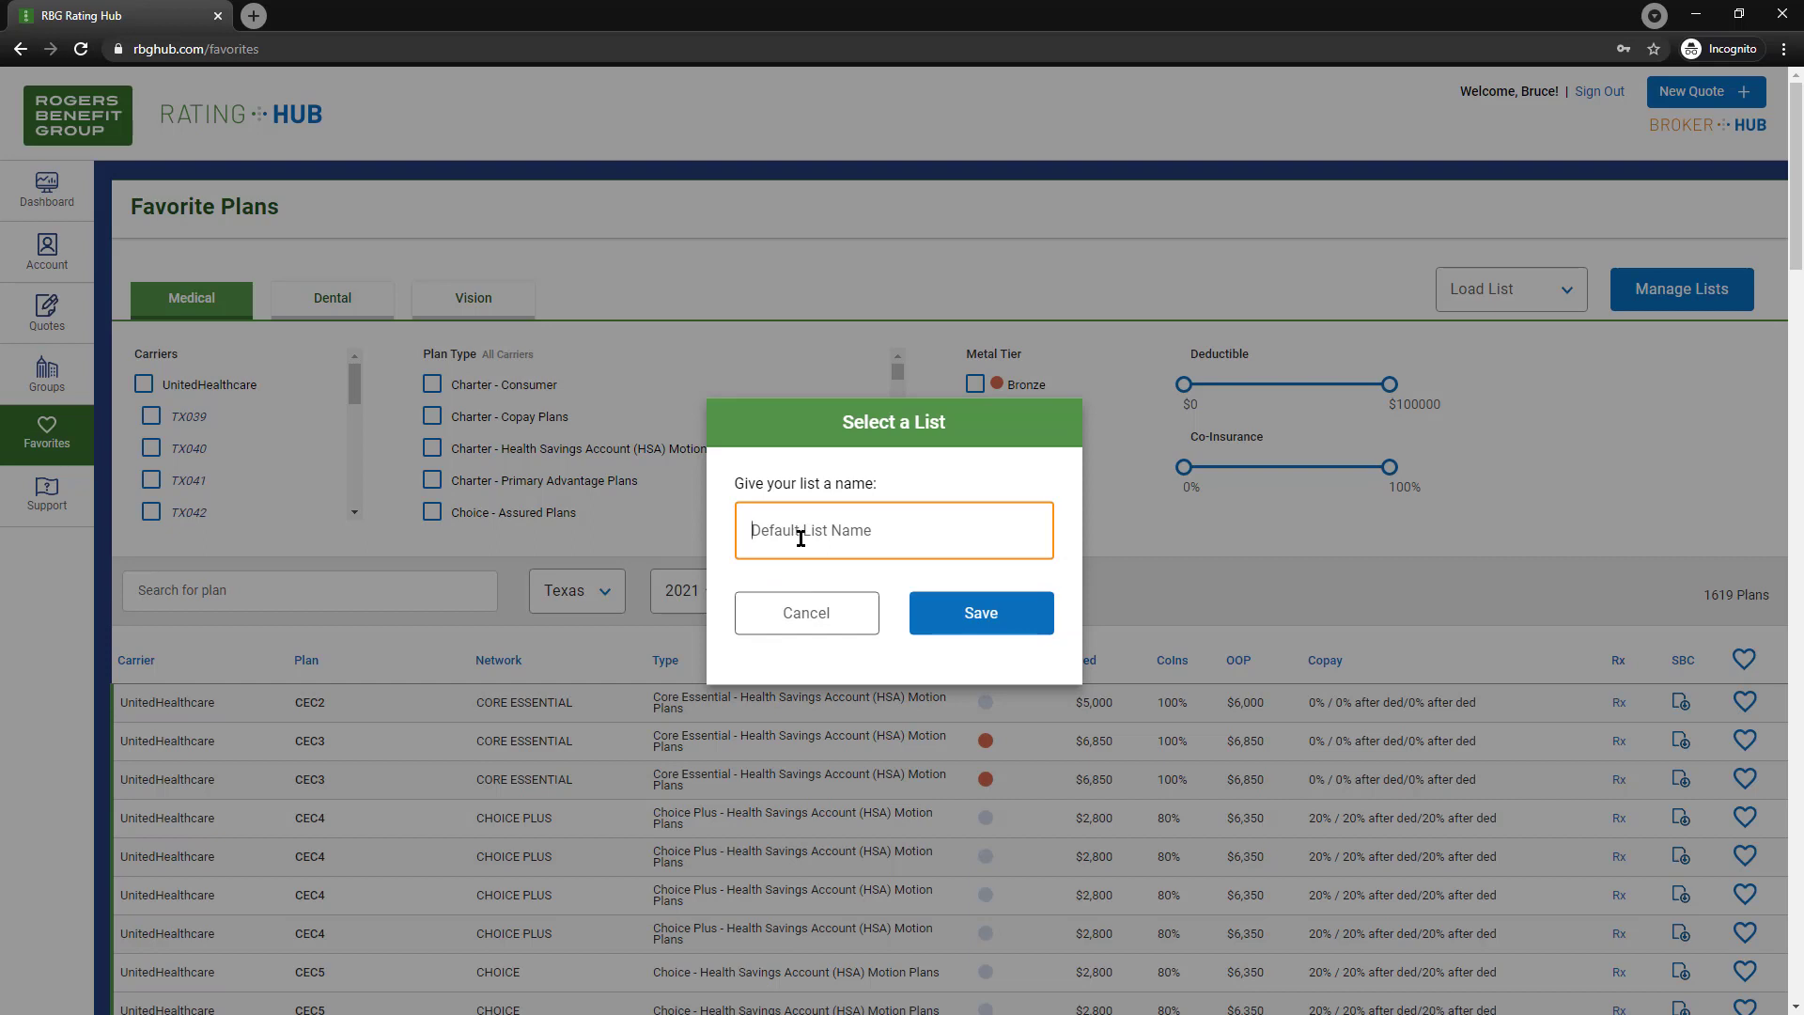
pyautogui.write('Test List')
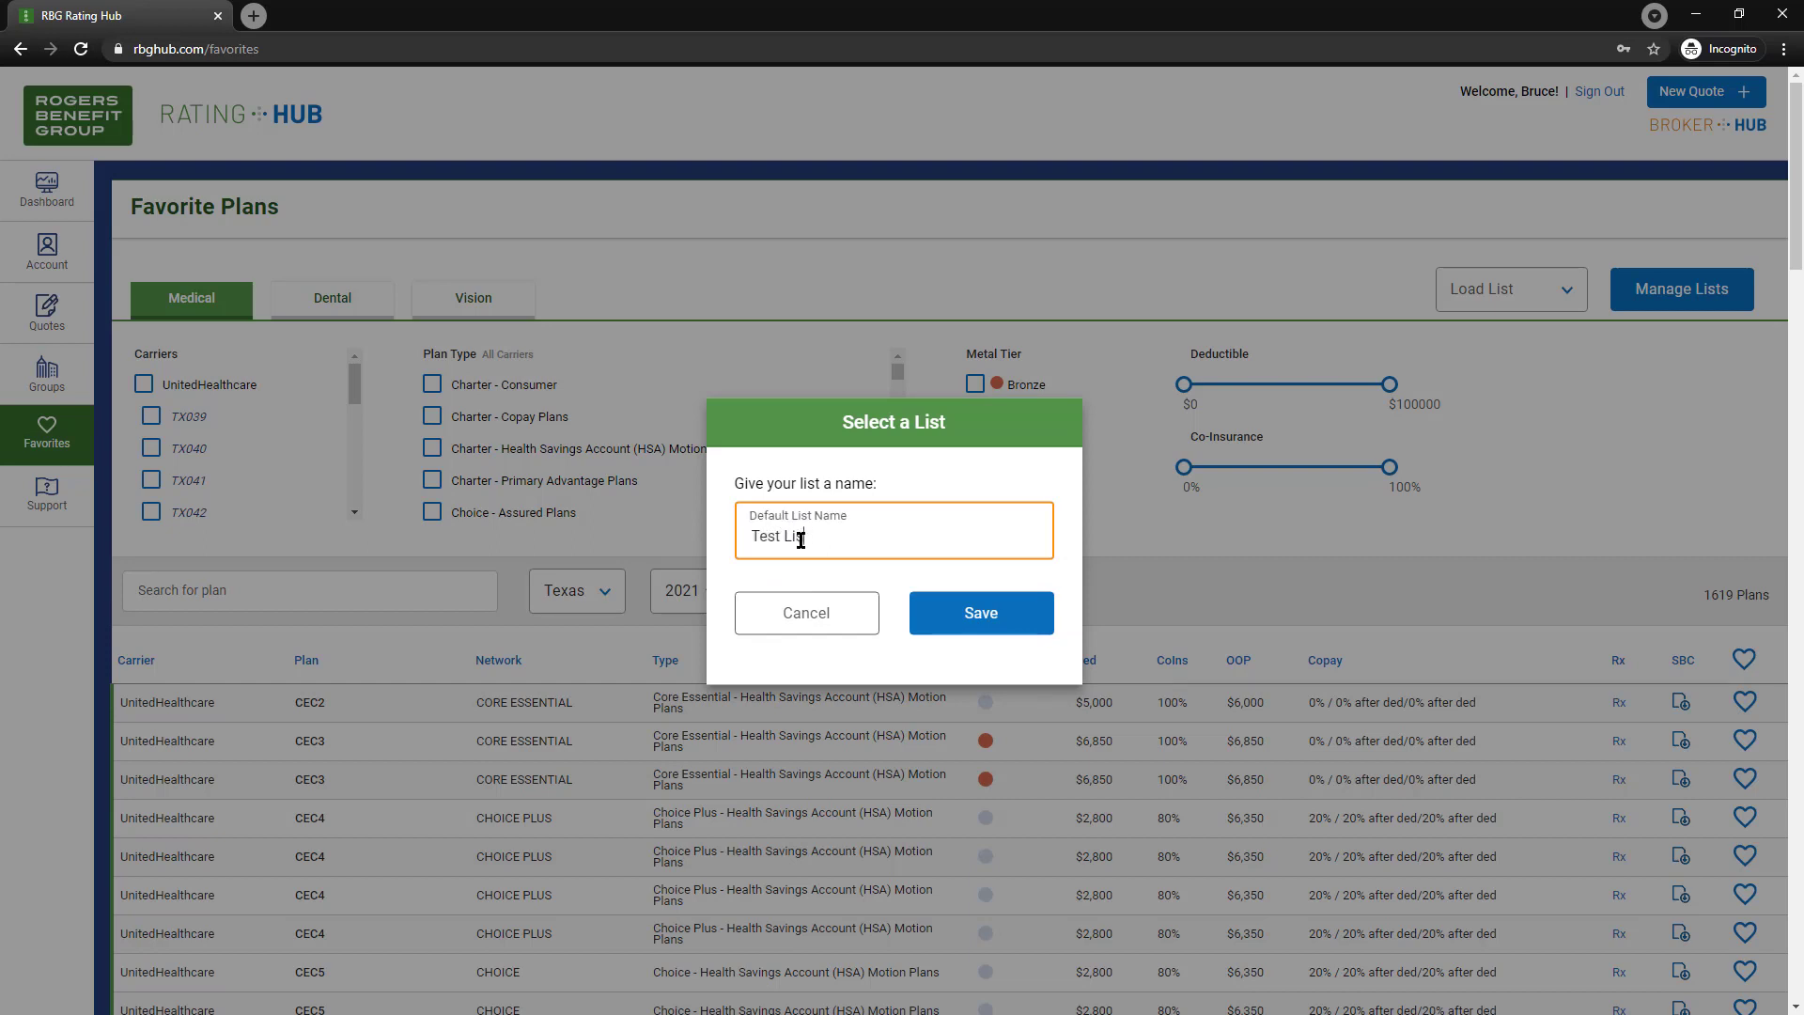
pyautogui.click(988, 627)
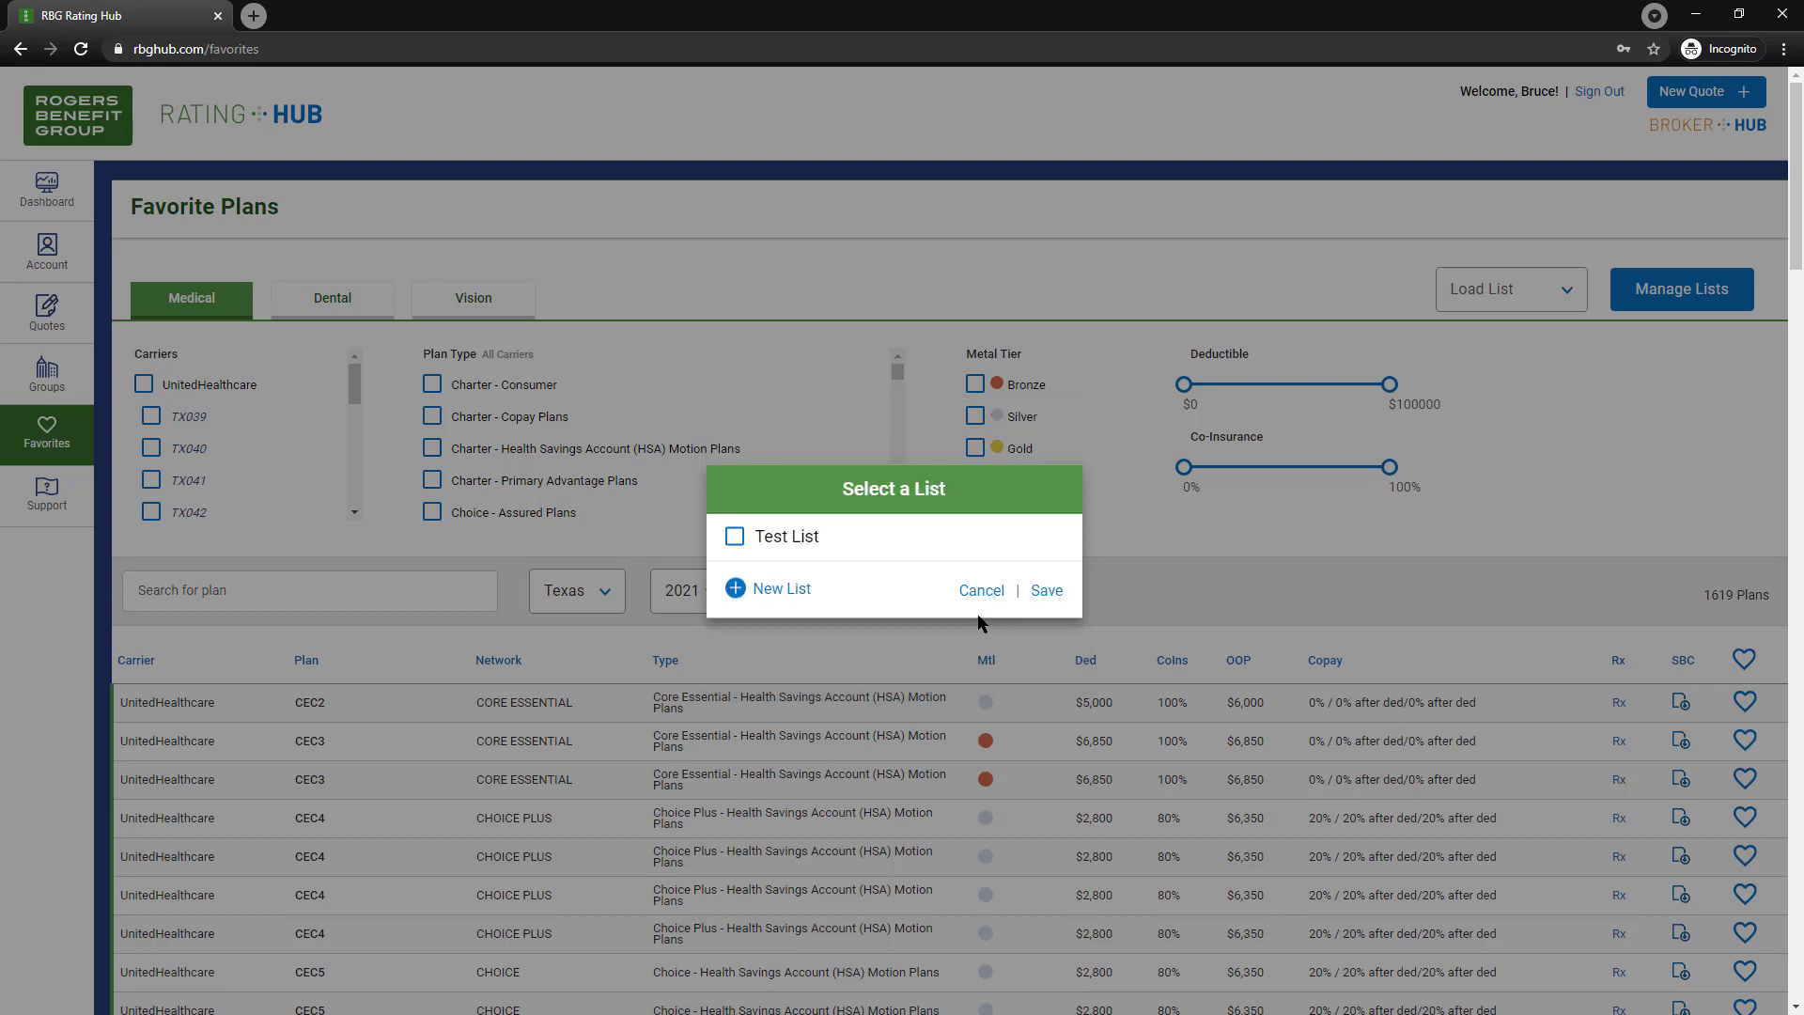
pyautogui.click(735, 539)
pyautogui.click(1045, 590)
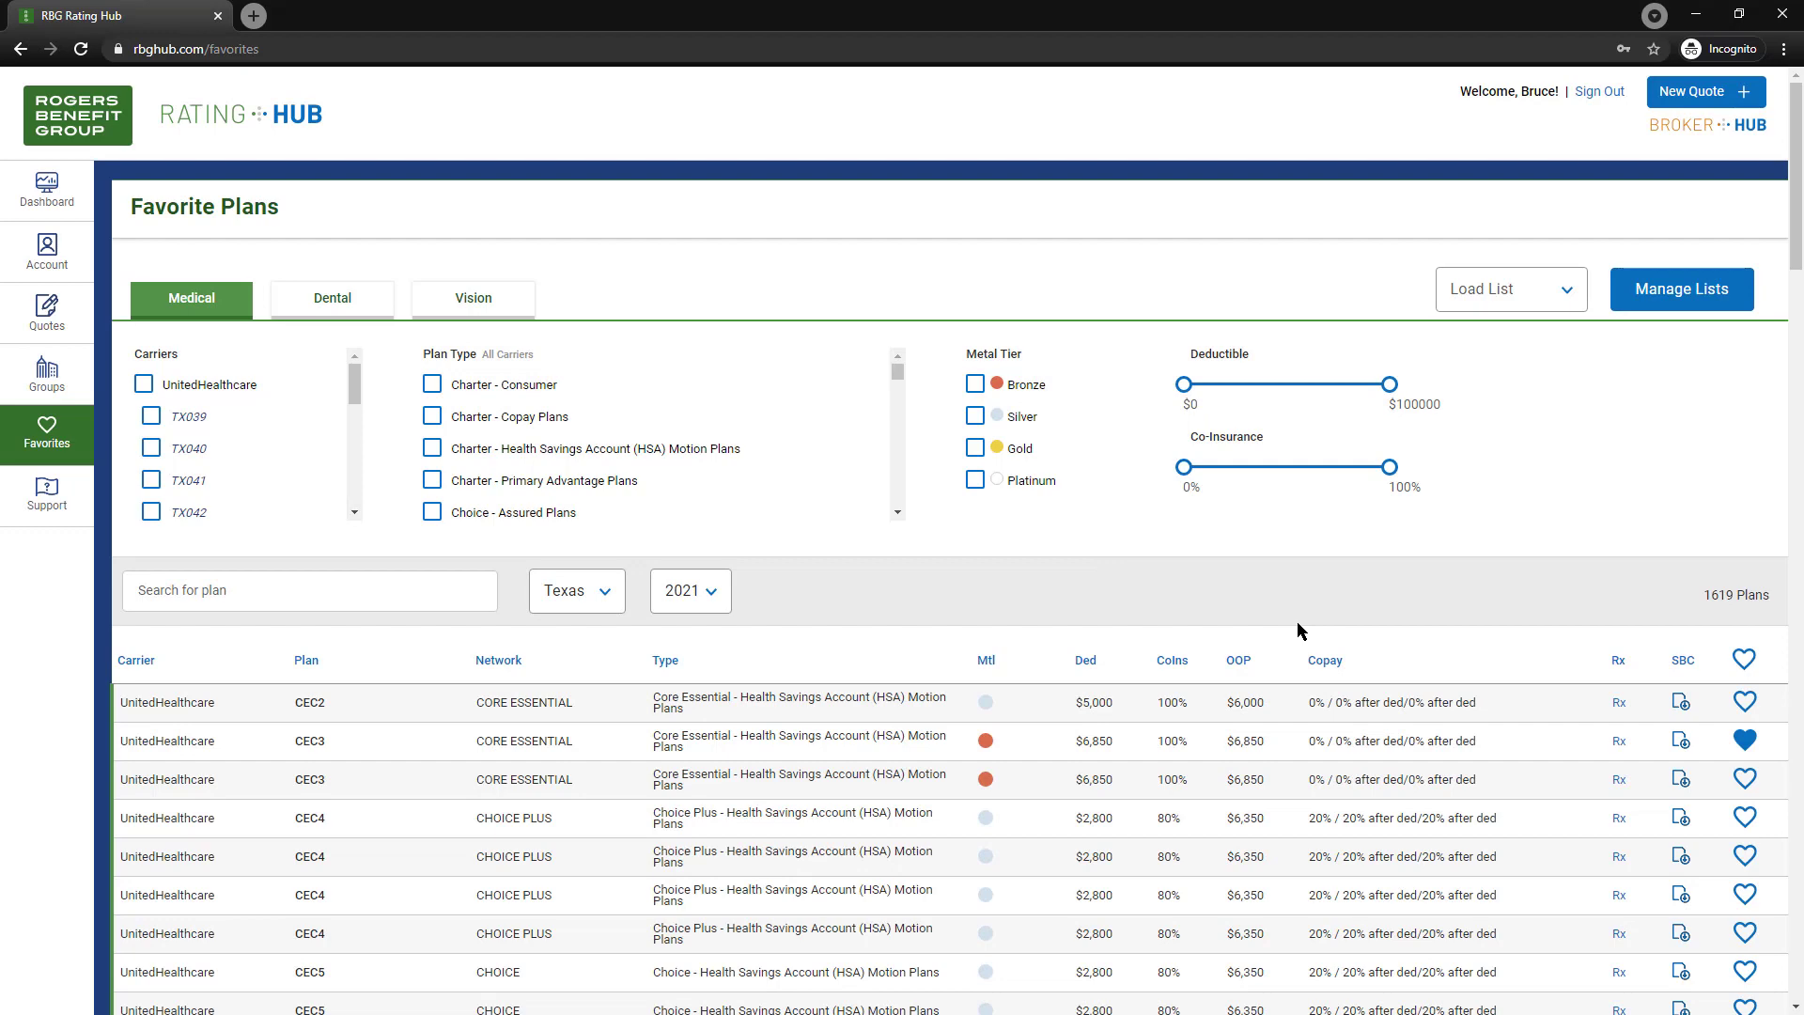
# Reload the page and filter medical plans to UnitedHealthcare TX048, Gold metal tier and 80% to 100% co-insurance.
pyautogui.click(81, 49)
pyautogui.scroll(-5, 296, 403)
pyautogui.scroll(5, 296, 403)
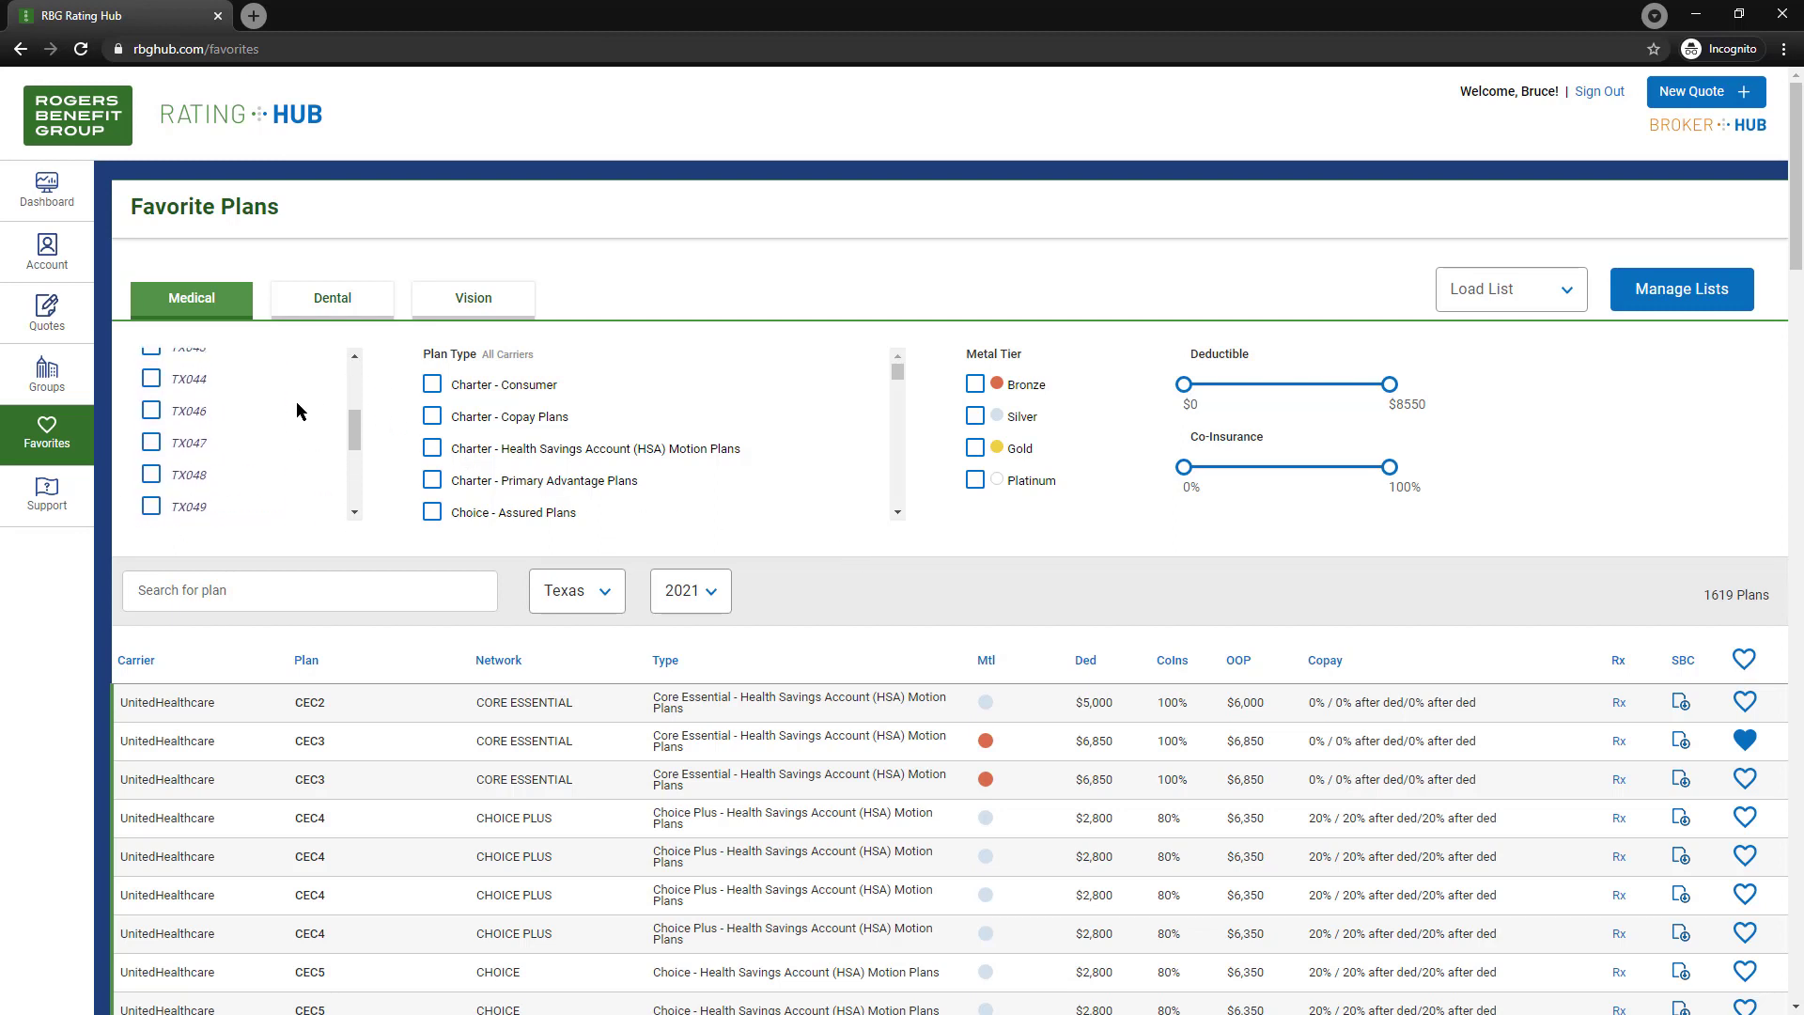
pyautogui.click(153, 486)
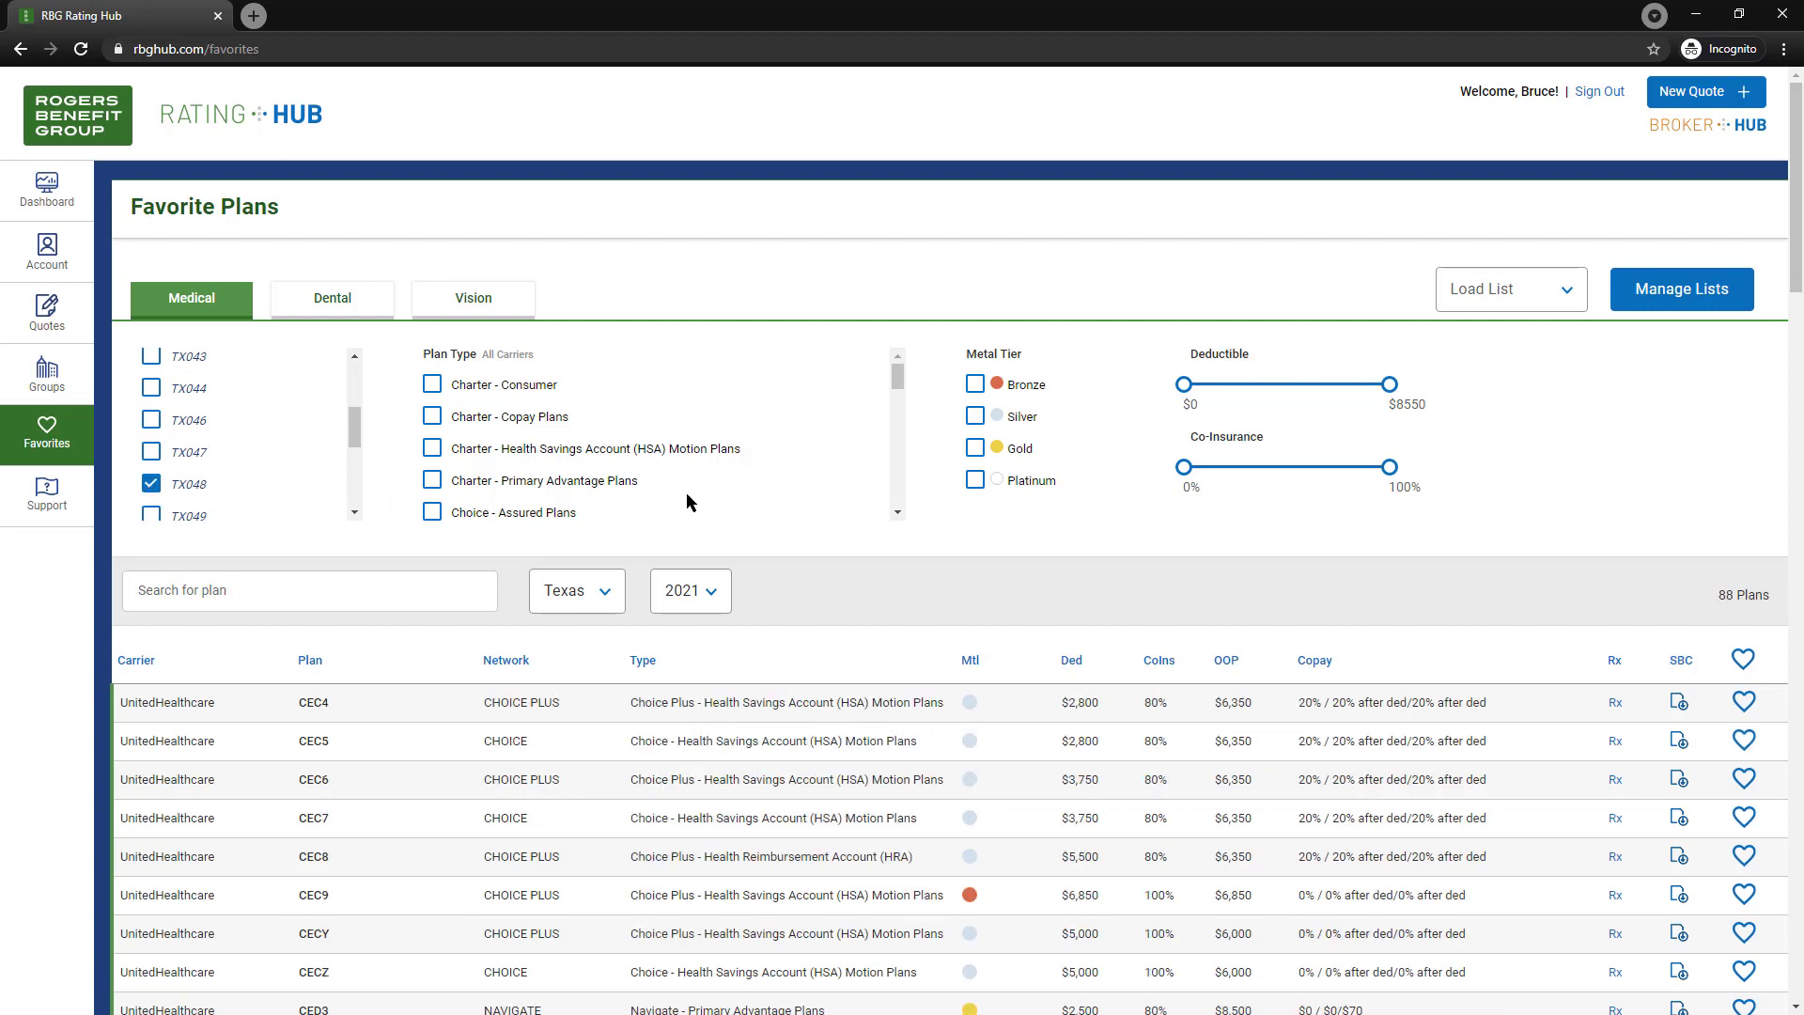
pyautogui.click(975, 449)
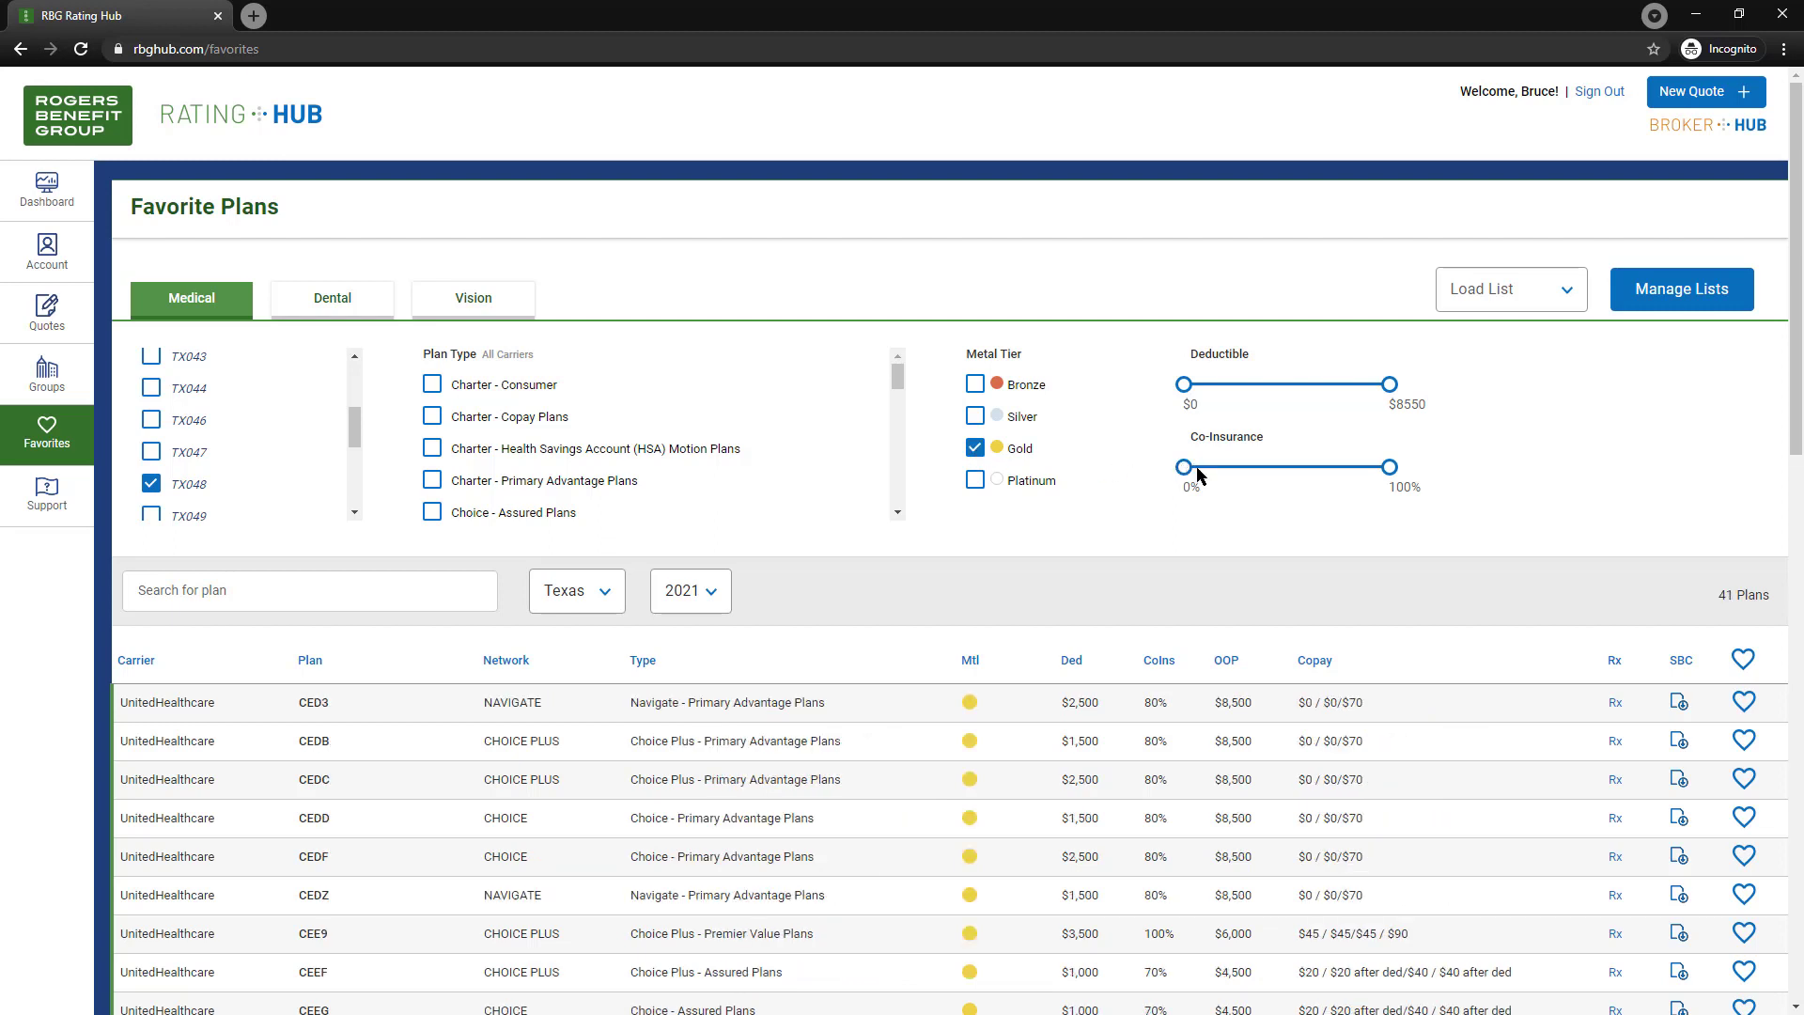
pyautogui.moveTo(1196, 469); pyautogui.dragTo(1349, 468)
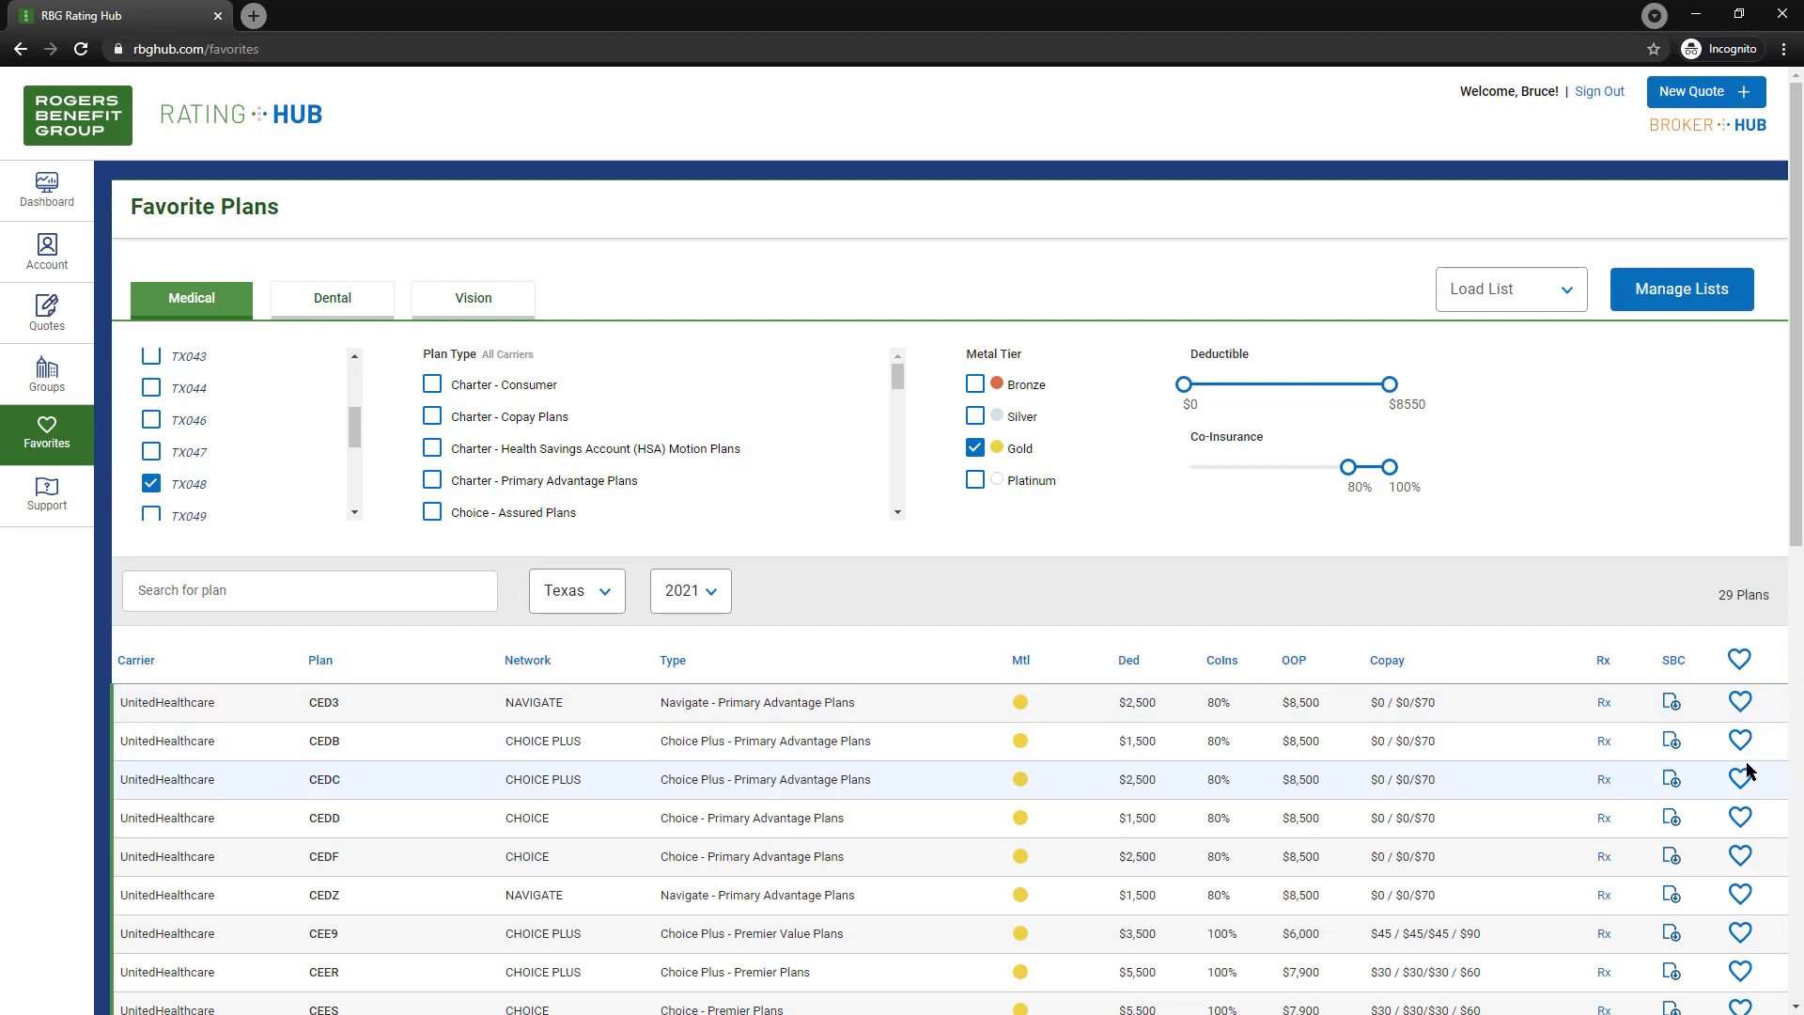
# Favorite all the filtered plans at once, saving them to a new list named "UHC Gold 80-100 TX048".
pyautogui.click(1739, 660)
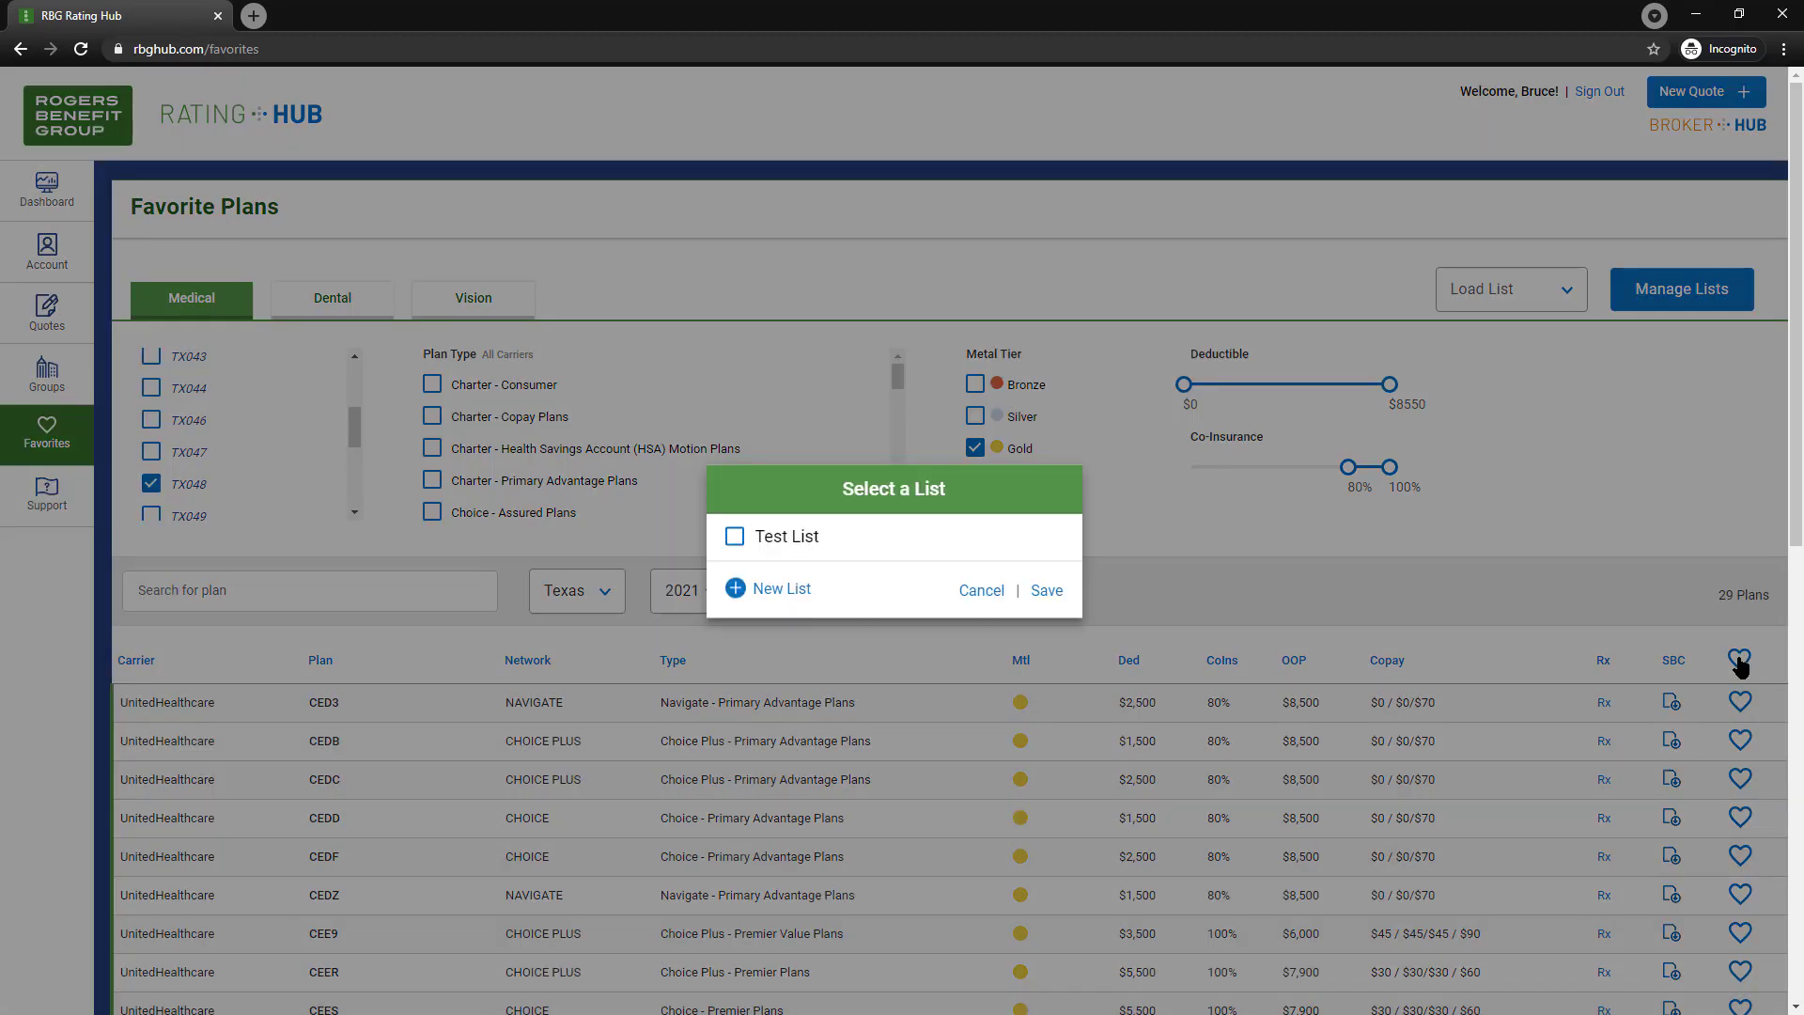
pyautogui.click(767, 592)
pyautogui.click(775, 535)
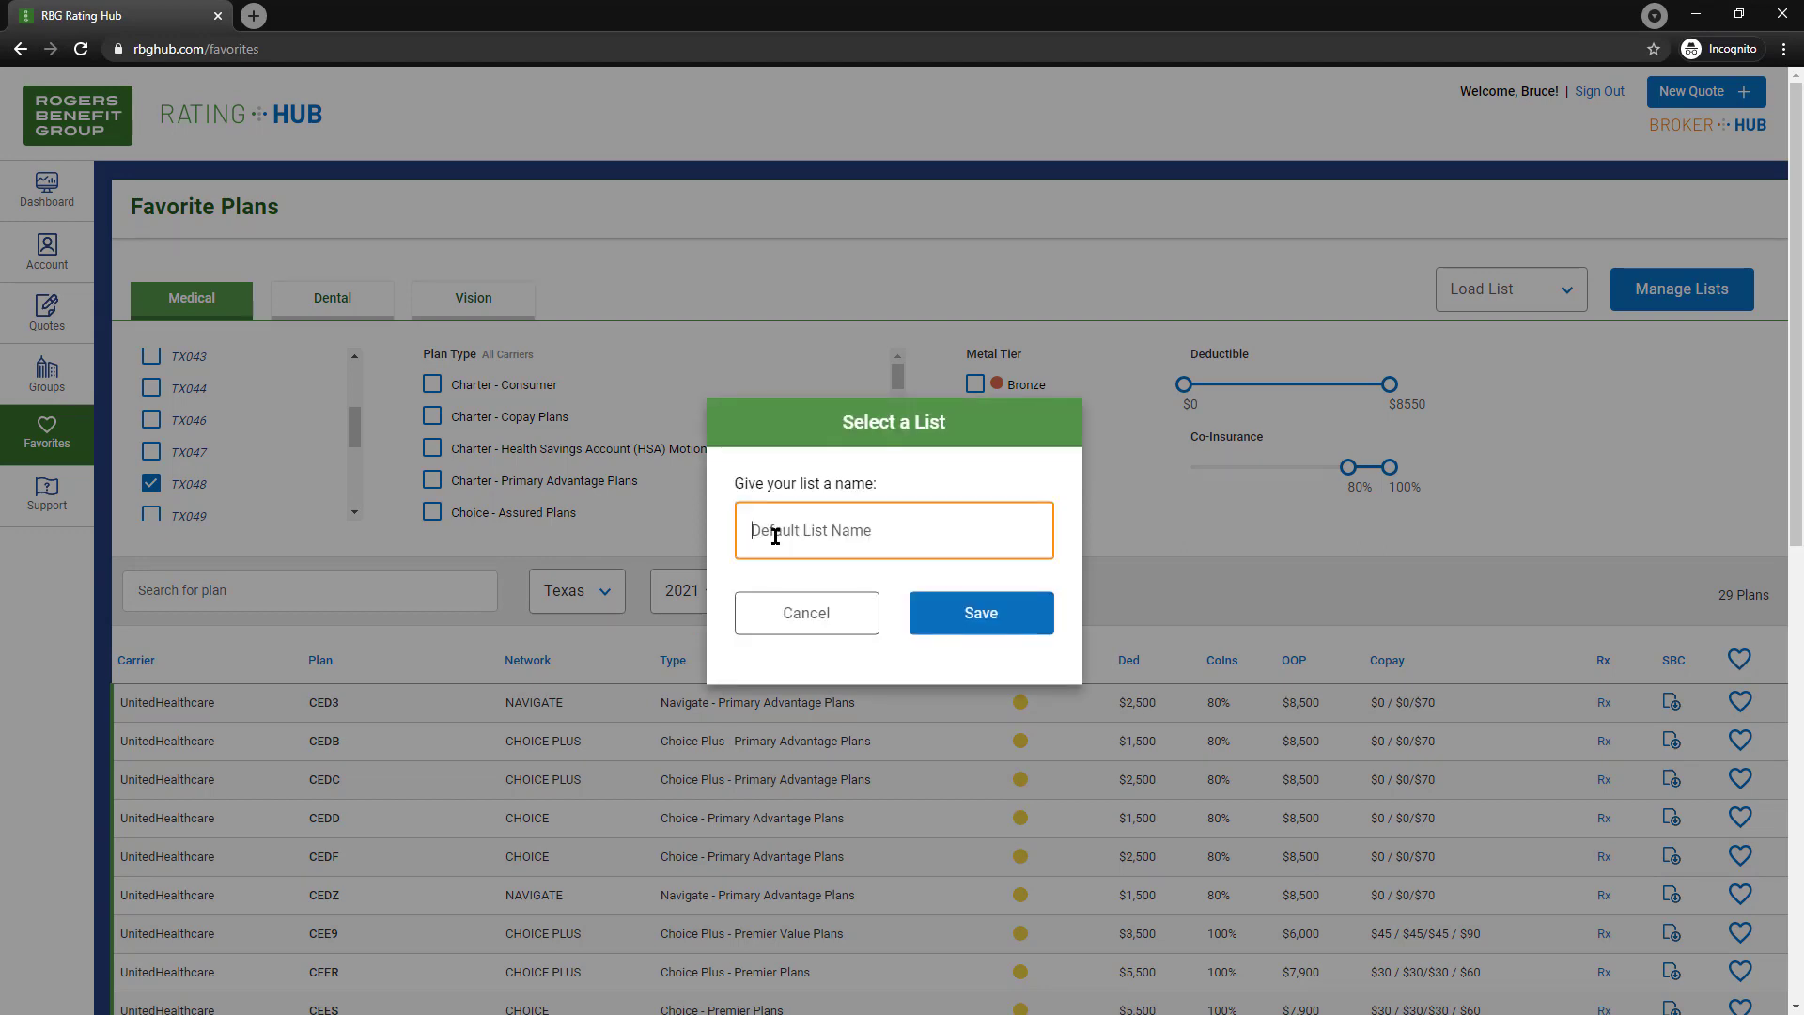
pyautogui.write('UHC')
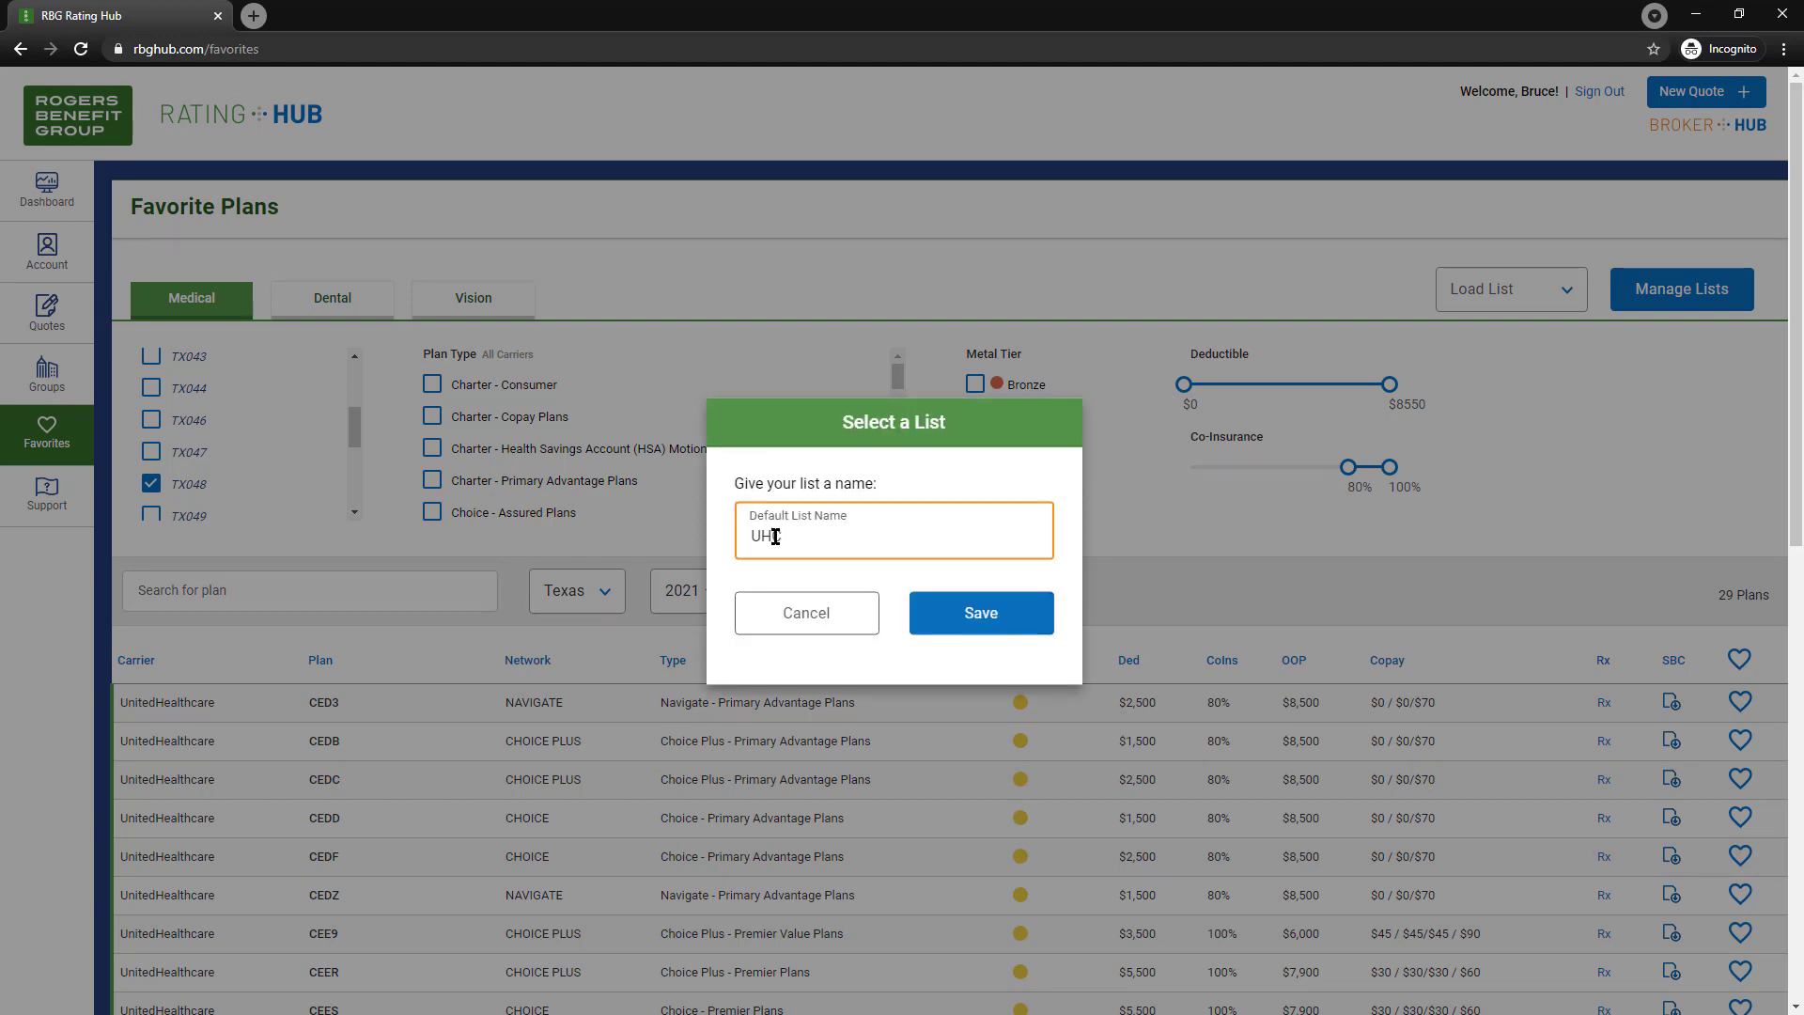
pyautogui.write(' Gold 80-100 TX048')
pyautogui.click(998, 629)
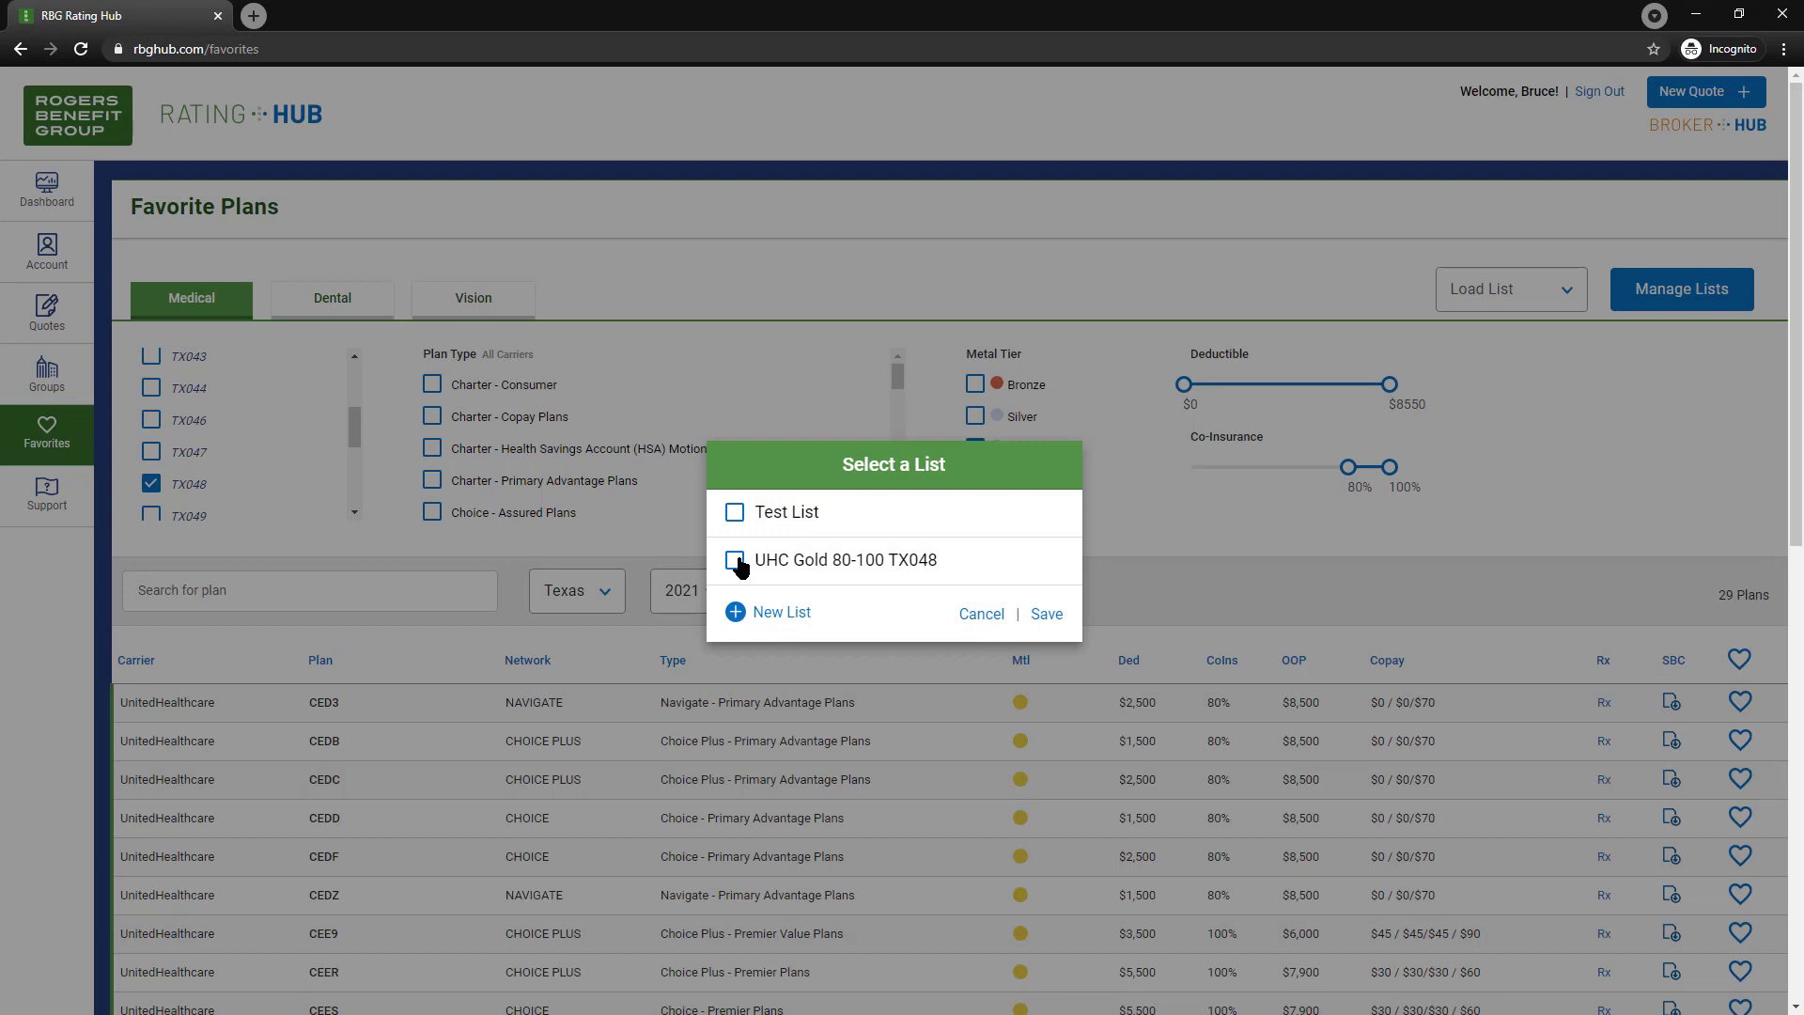
pyautogui.click(736, 562)
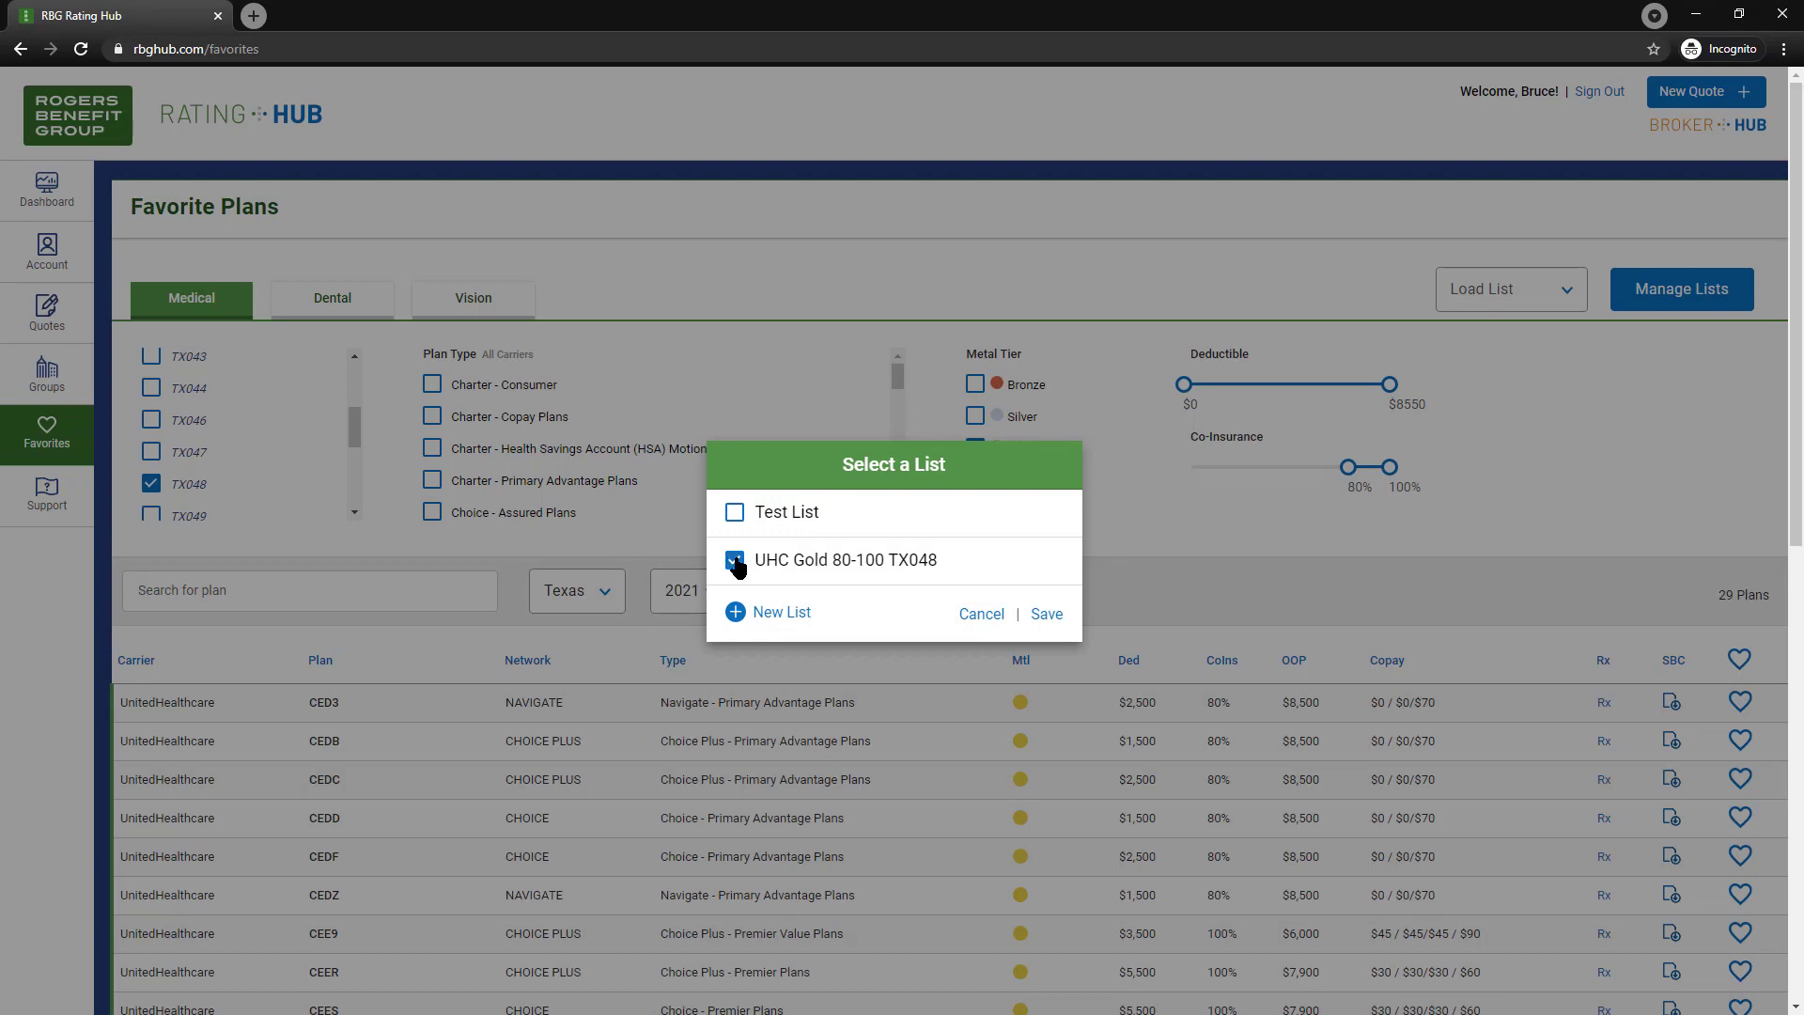
pyautogui.click(1047, 614)
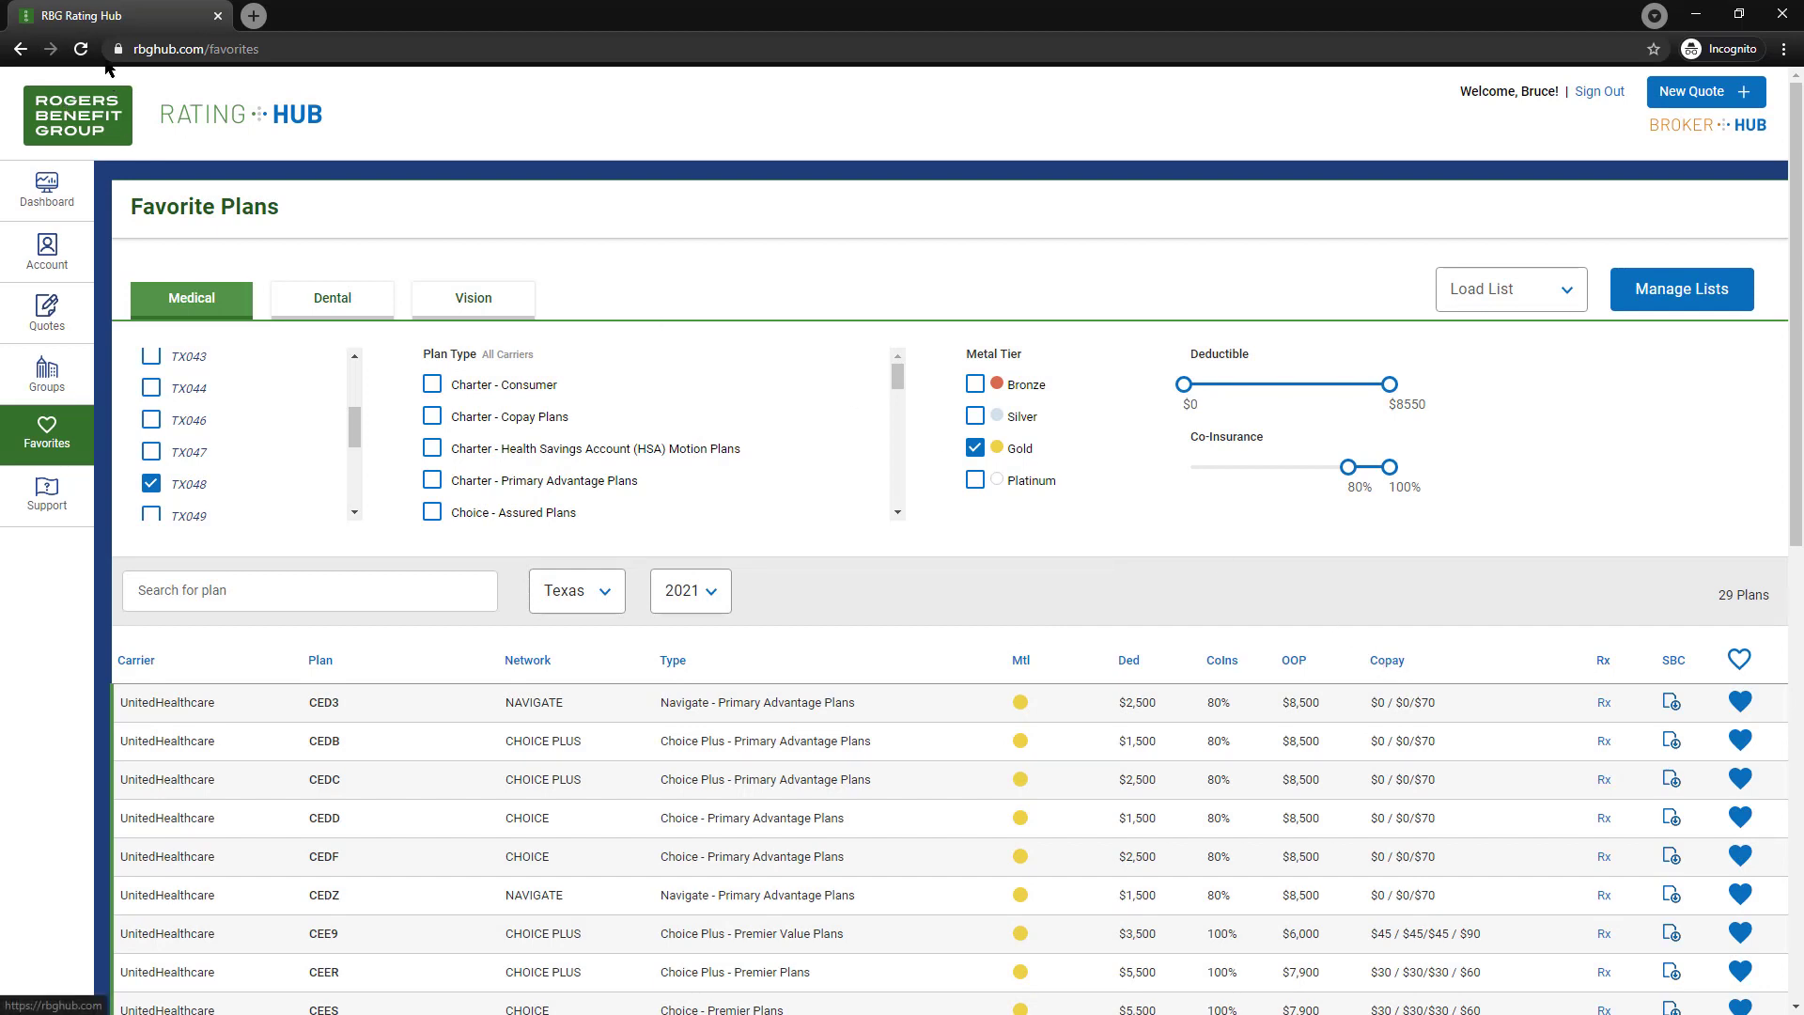
# Reset the filters by reloading the page, and narrow the medical plans to carrier Humana with the search "100 HMO".
pyautogui.click(81, 49)
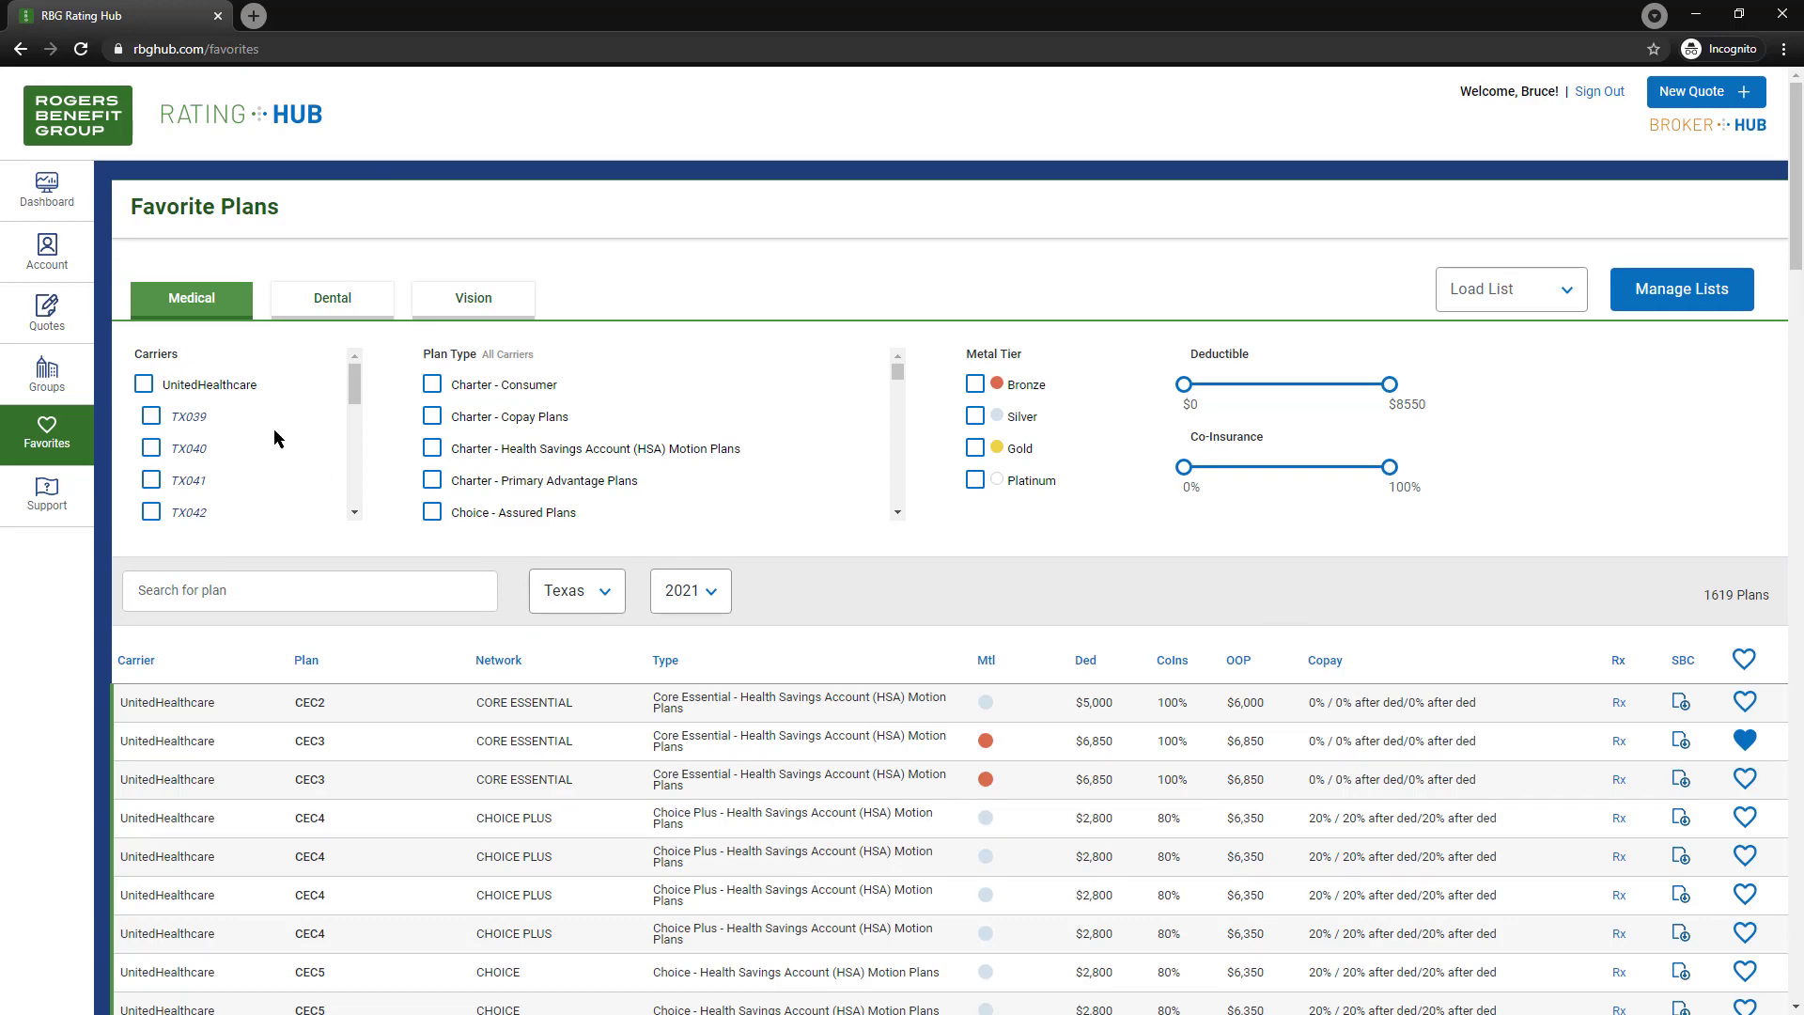
pyautogui.scroll(-10, 274, 428)
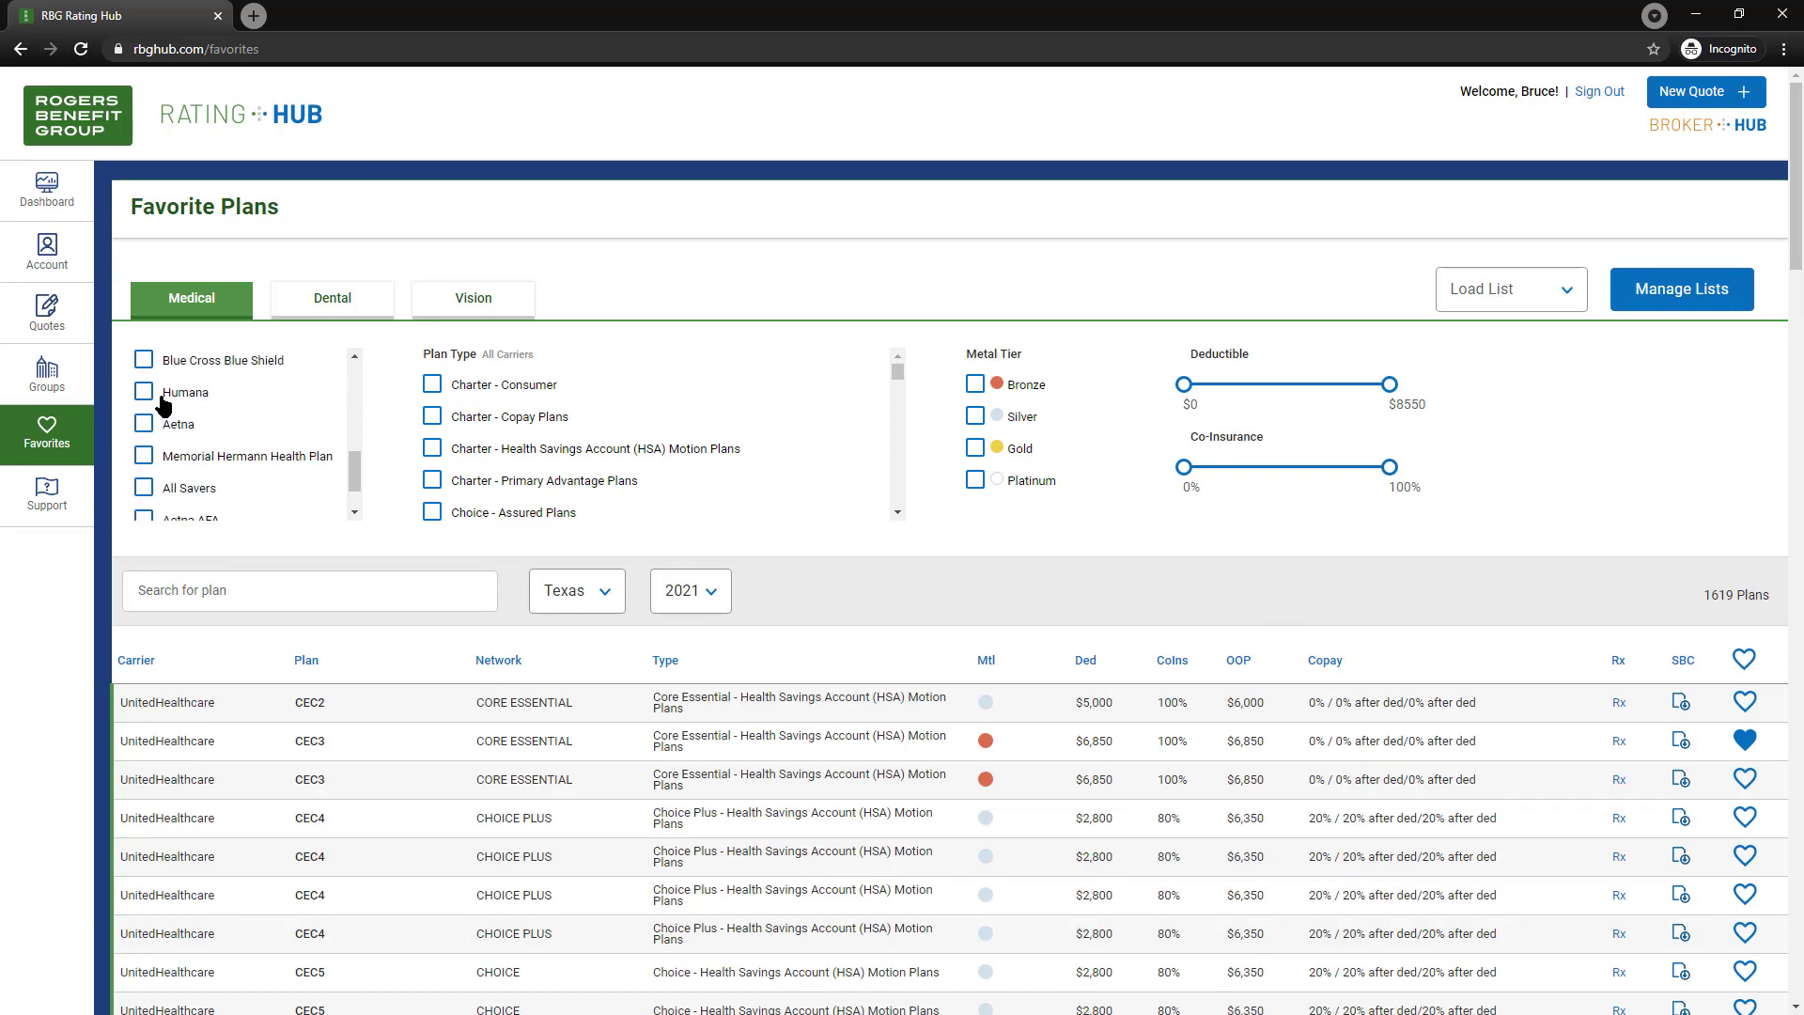
pyautogui.click(161, 400)
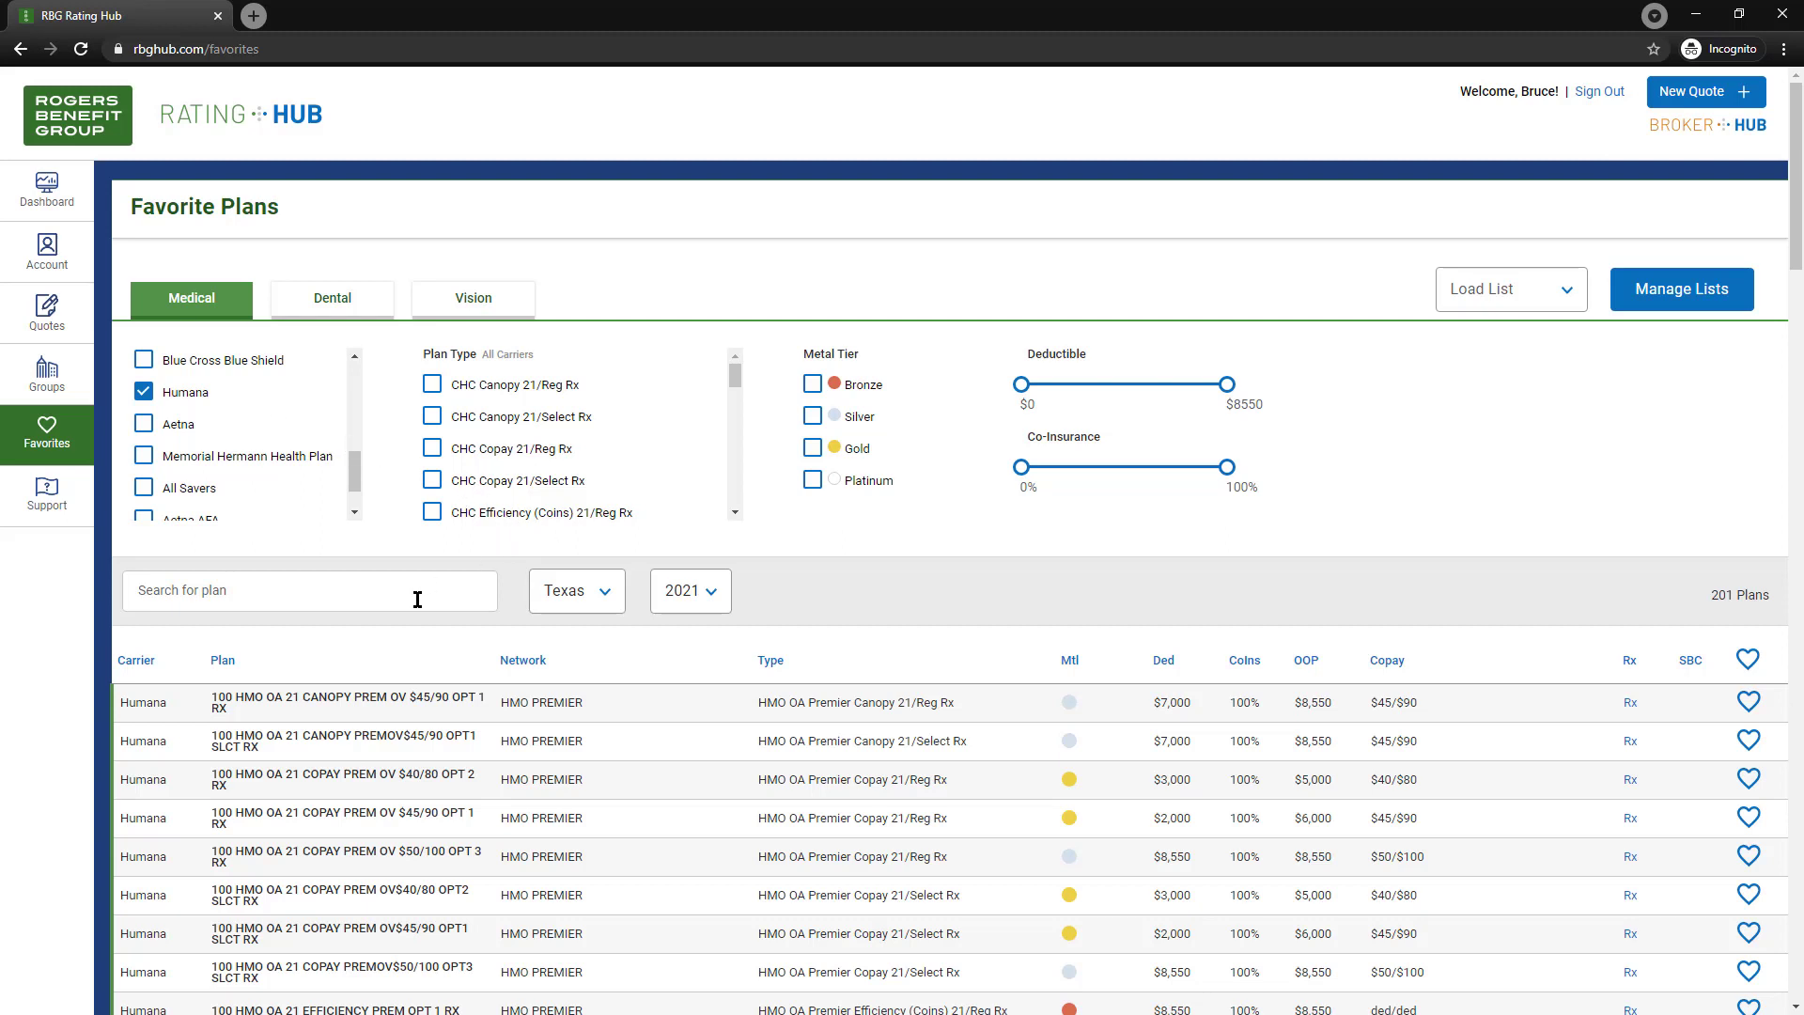
pyautogui.click(306, 594)
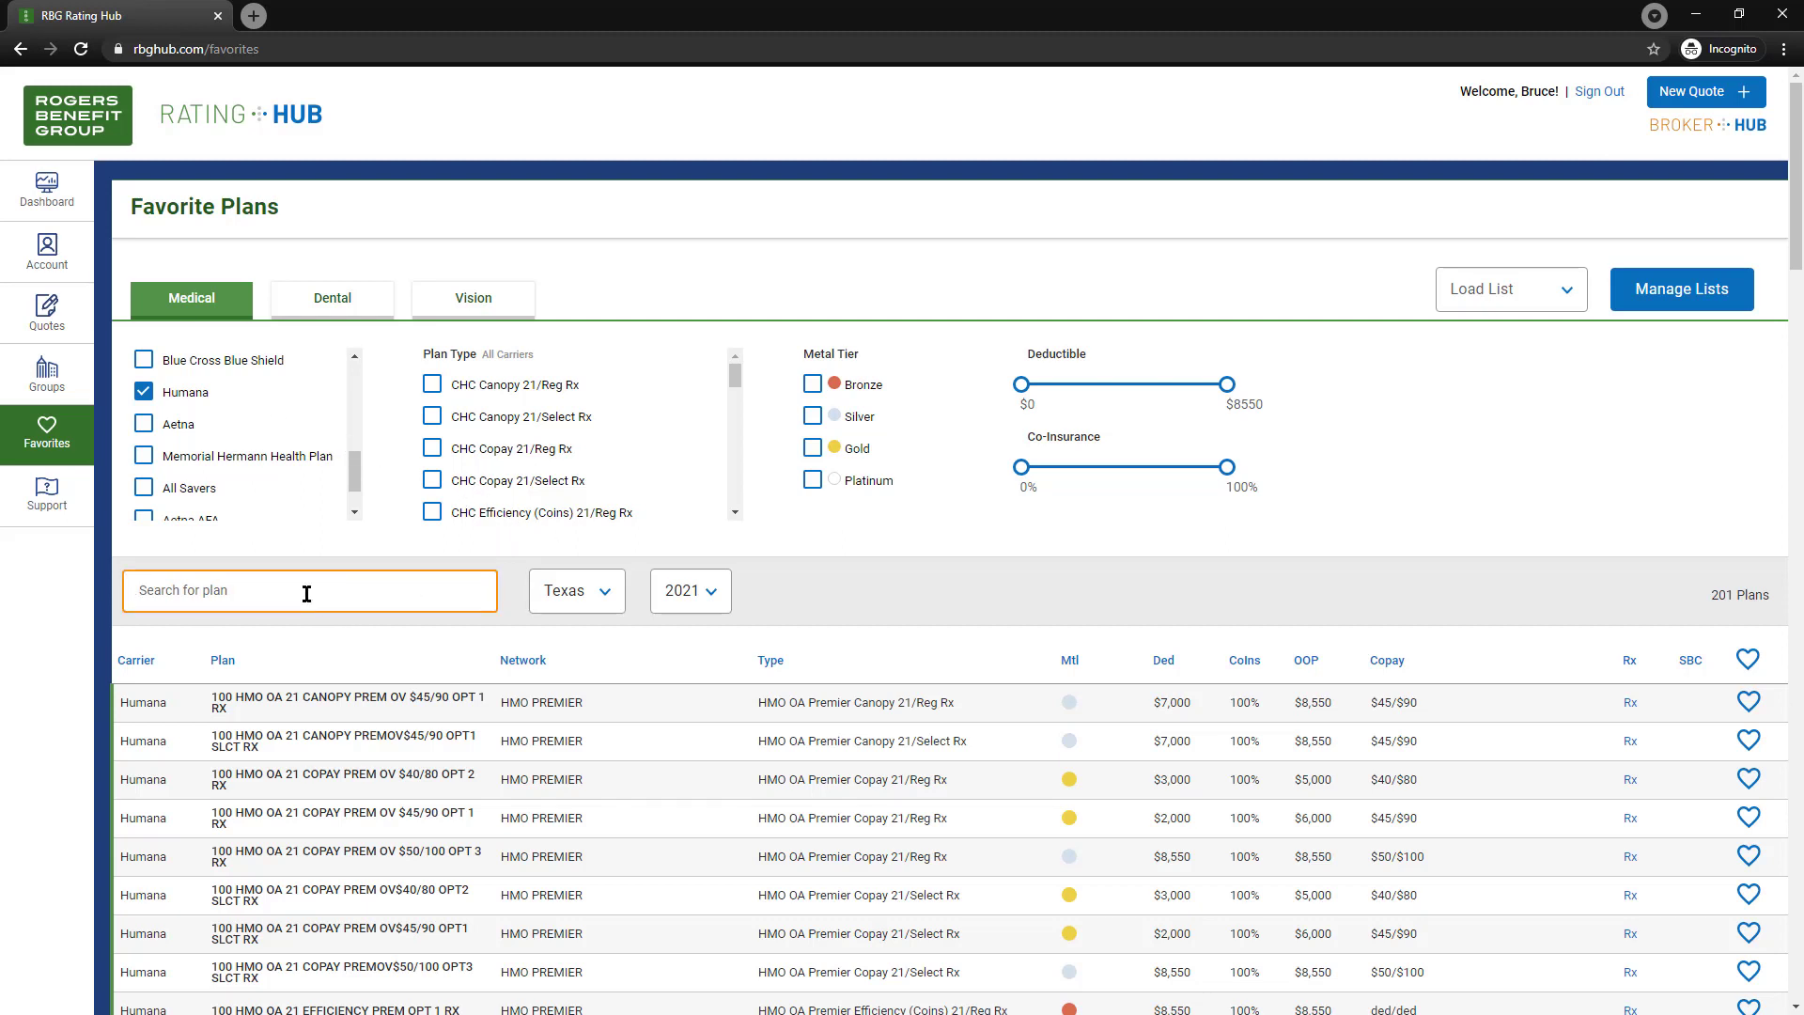
pyautogui.write('100 HMO')
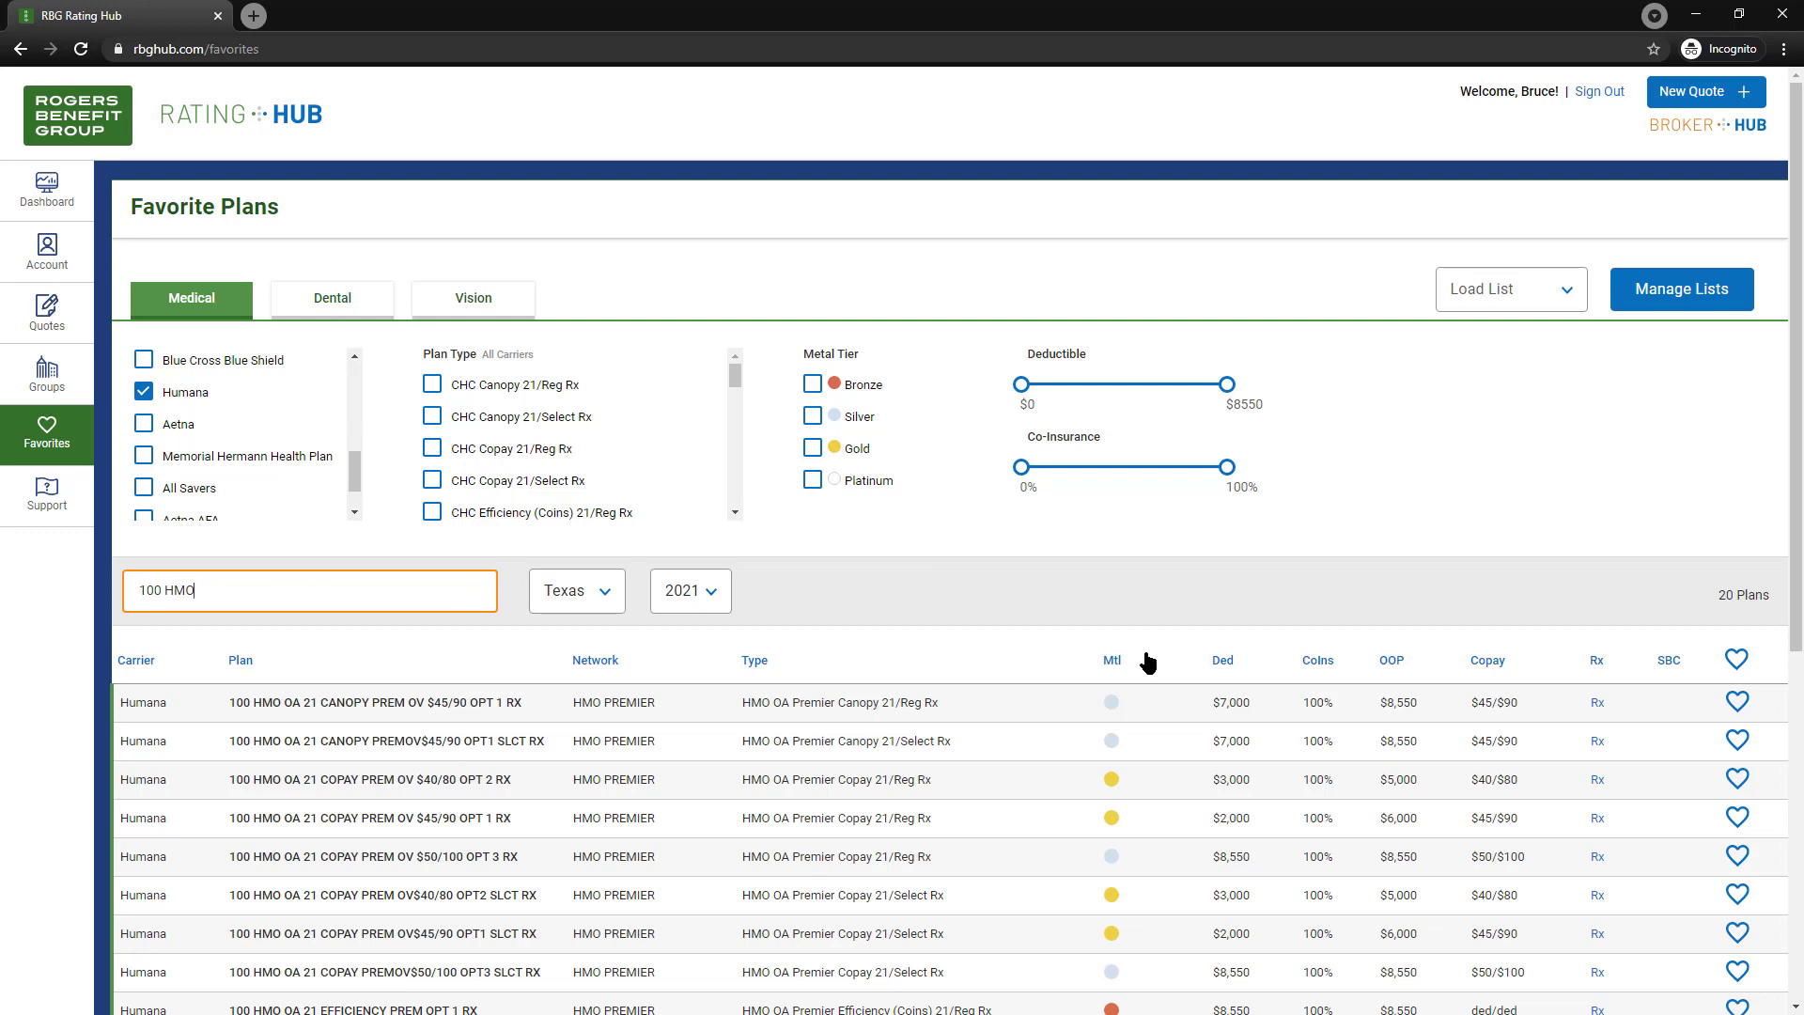
# Favorite all the matching Humana plans at once, saving them to a new list named "HUM TX 100 HMO".
pyautogui.click(1736, 660)
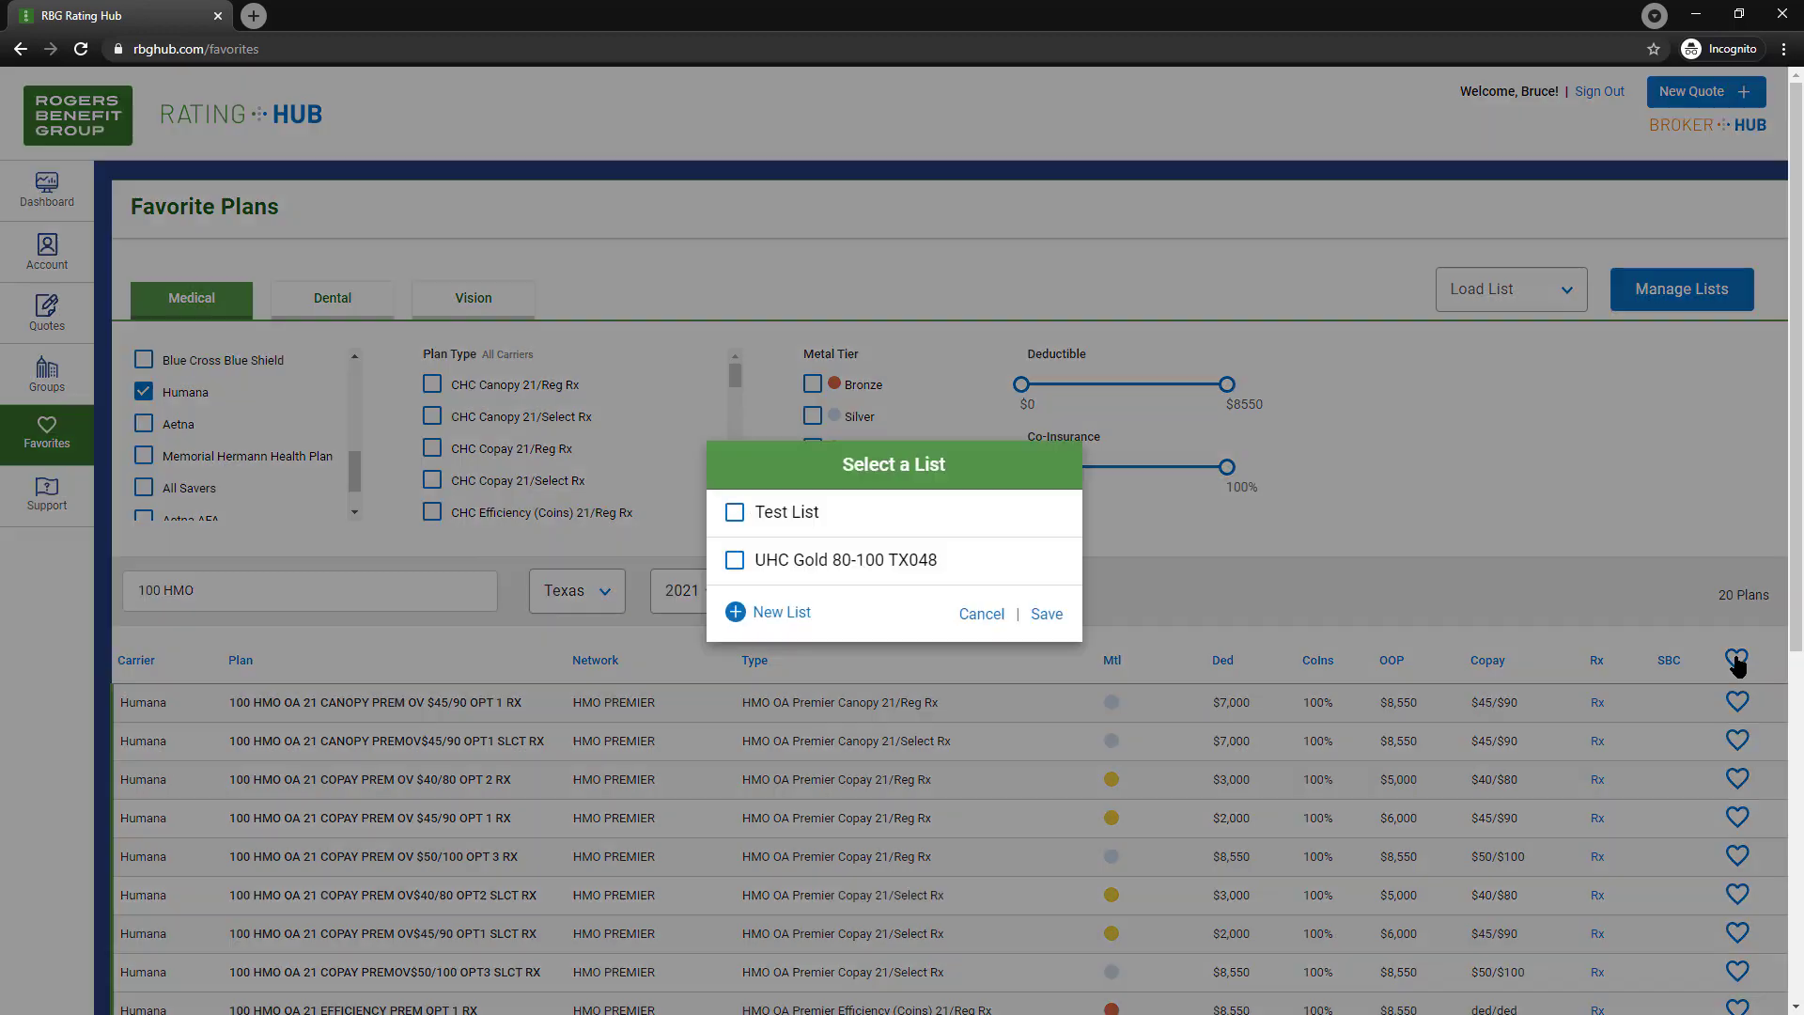
pyautogui.click(768, 620)
pyautogui.click(793, 538)
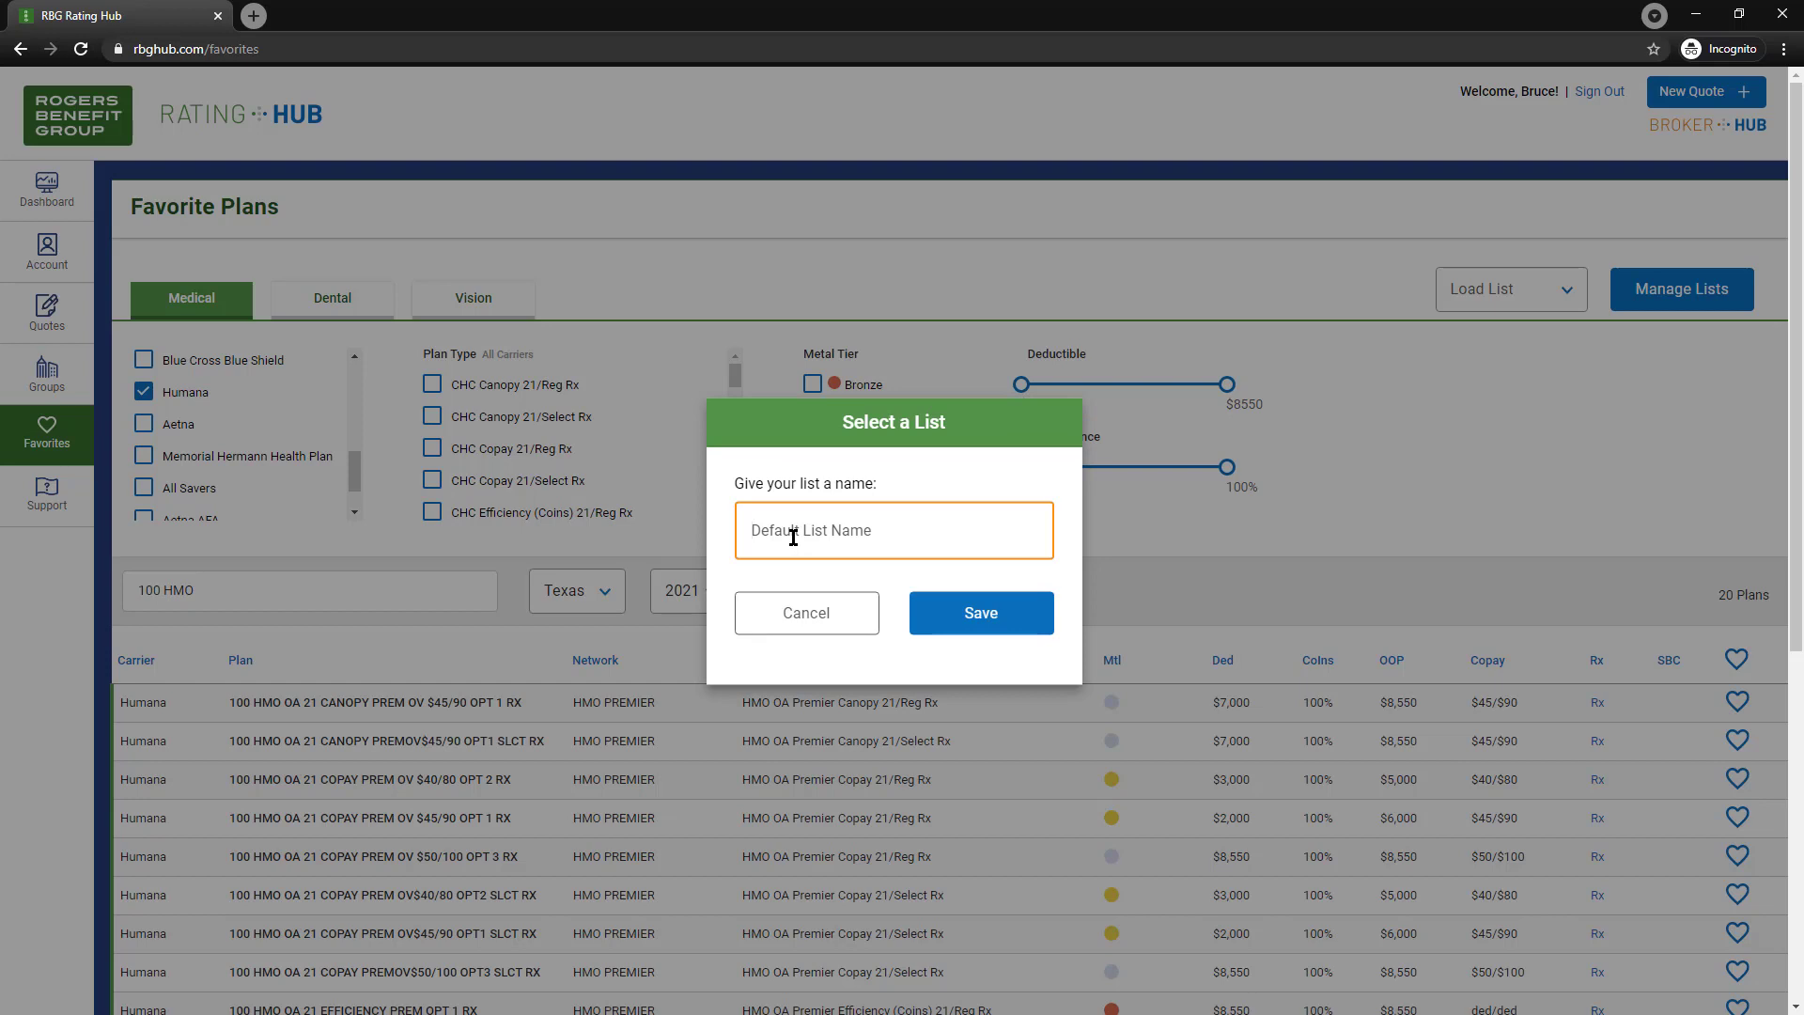
pyautogui.write('HUM')
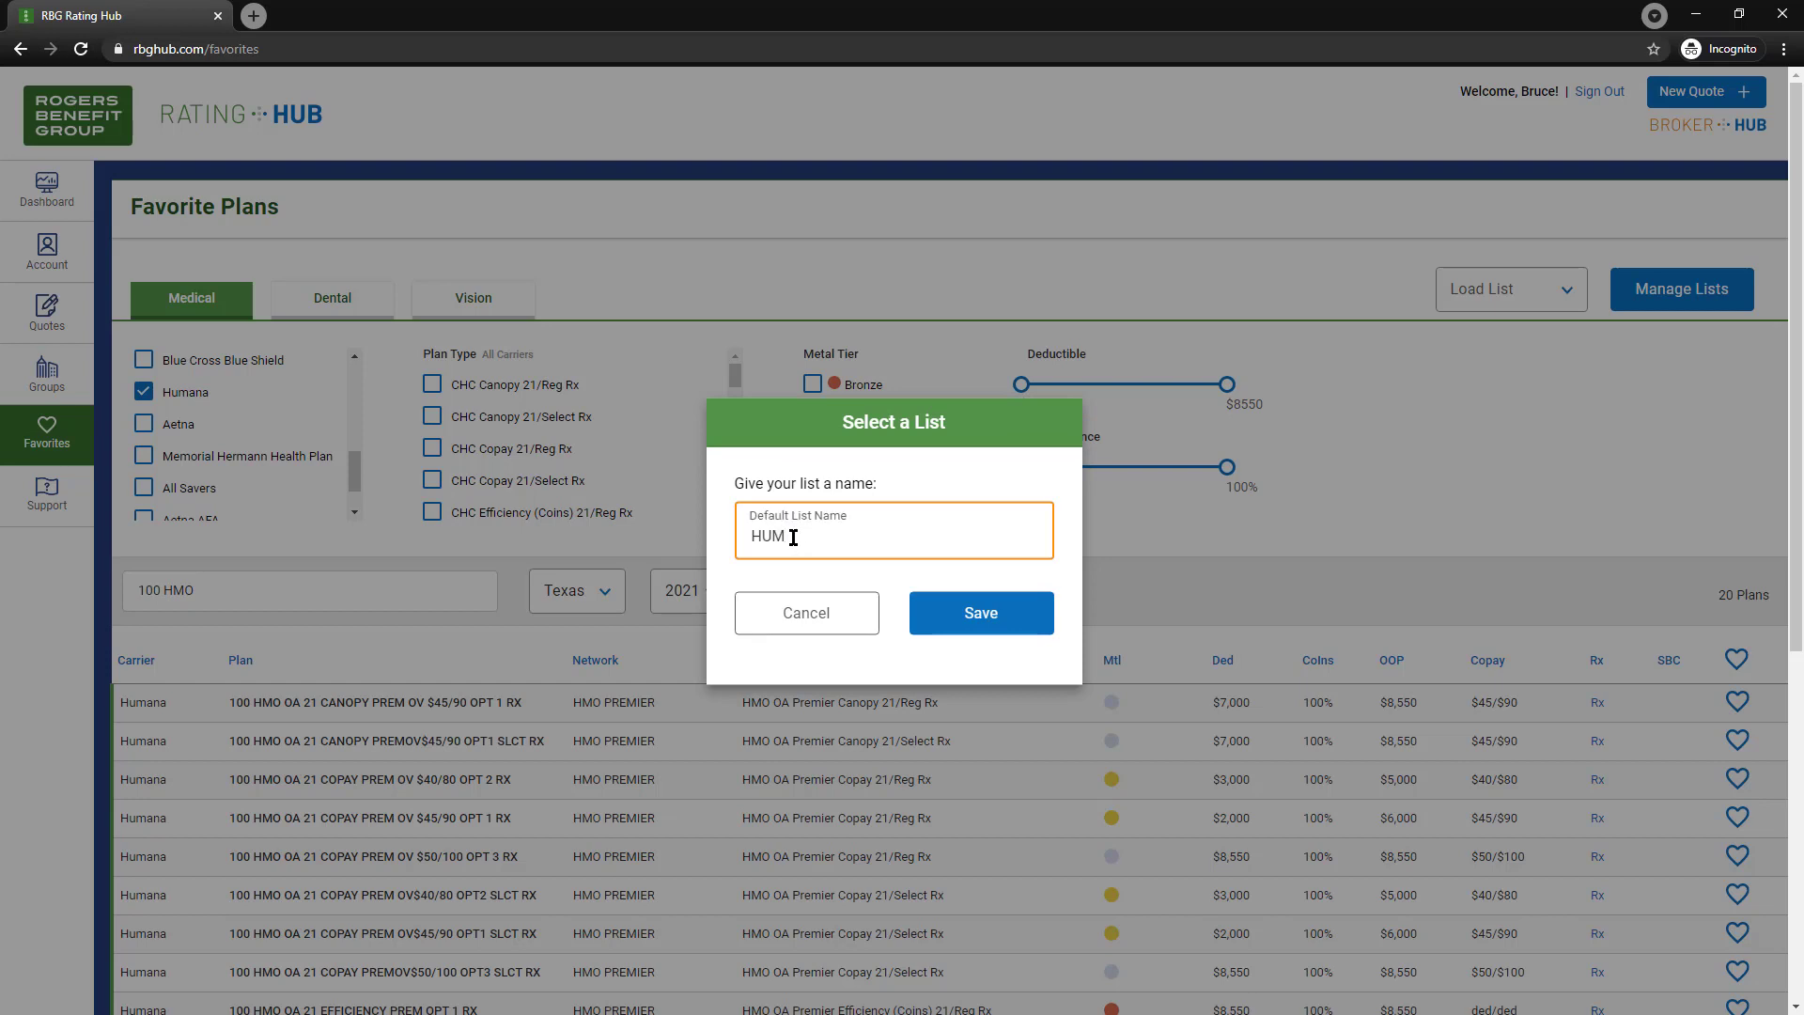
pyautogui.write(' RX 100 GM')
pyautogui.press('BackSpace')
pyautogui.press('BackSpace')
pyautogui.write('HMO')
pyautogui.click(970, 617)
pyautogui.click(733, 584)
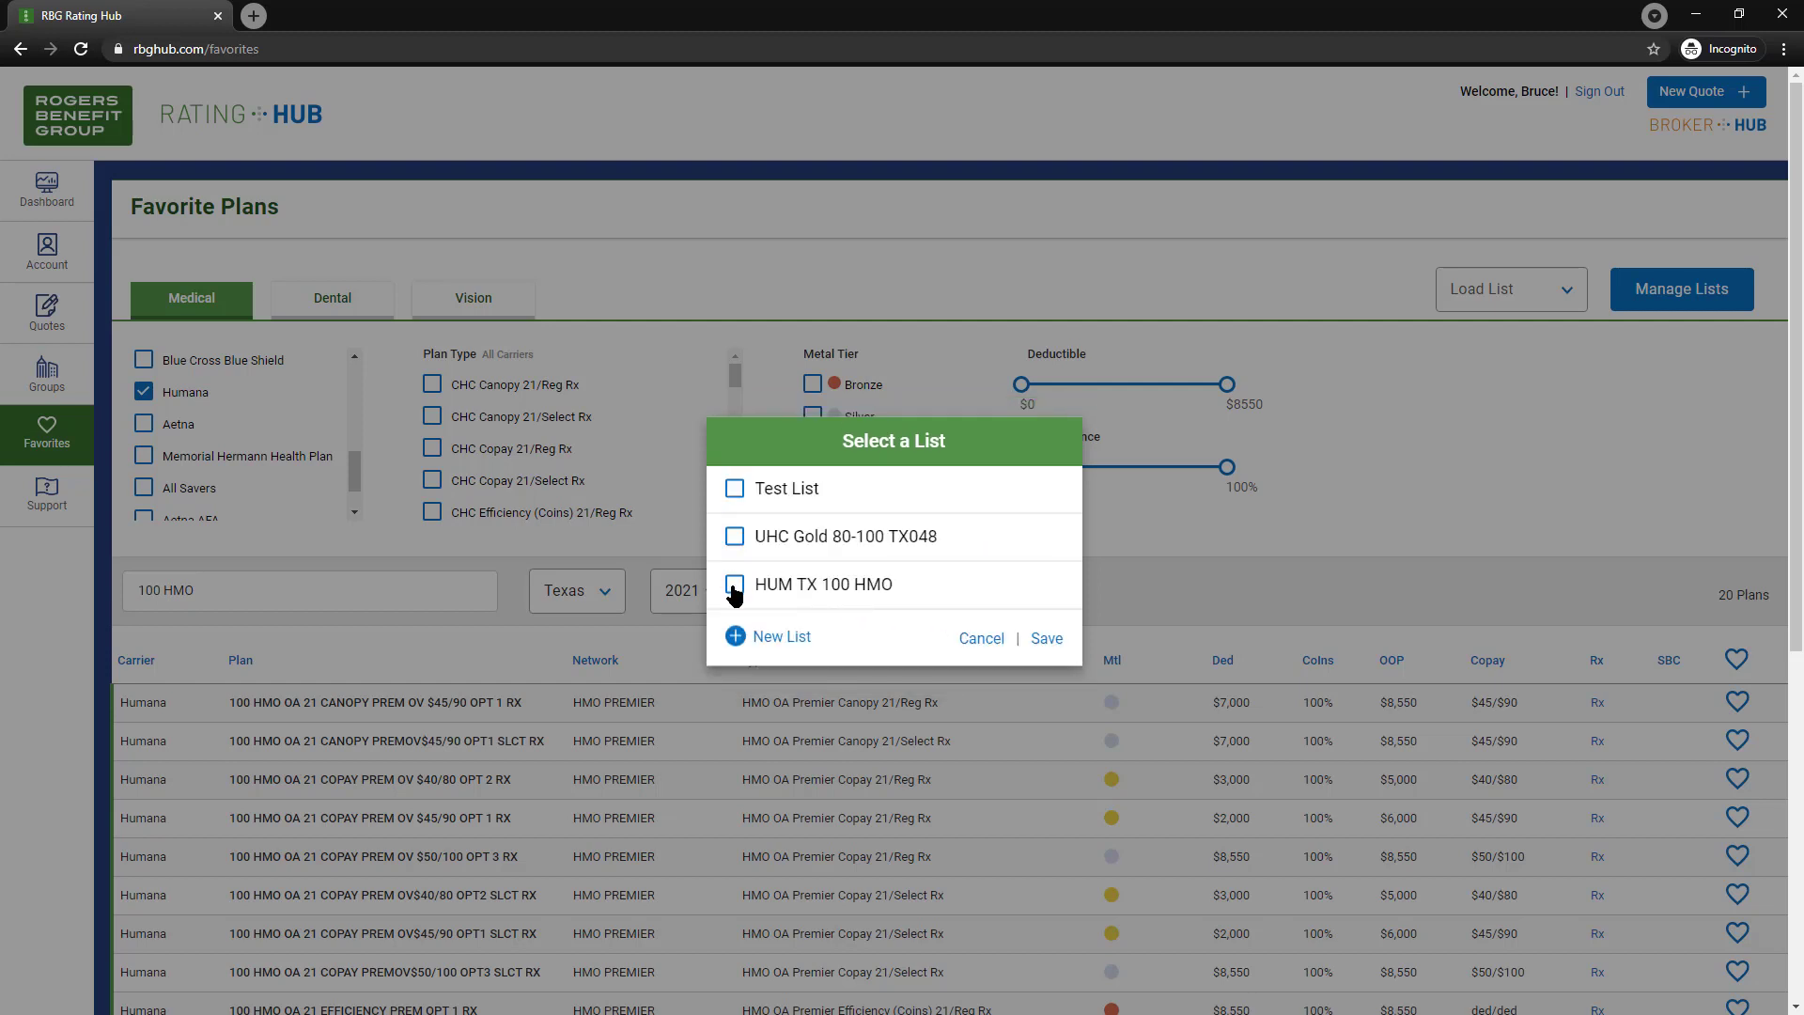
pyautogui.click(1043, 639)
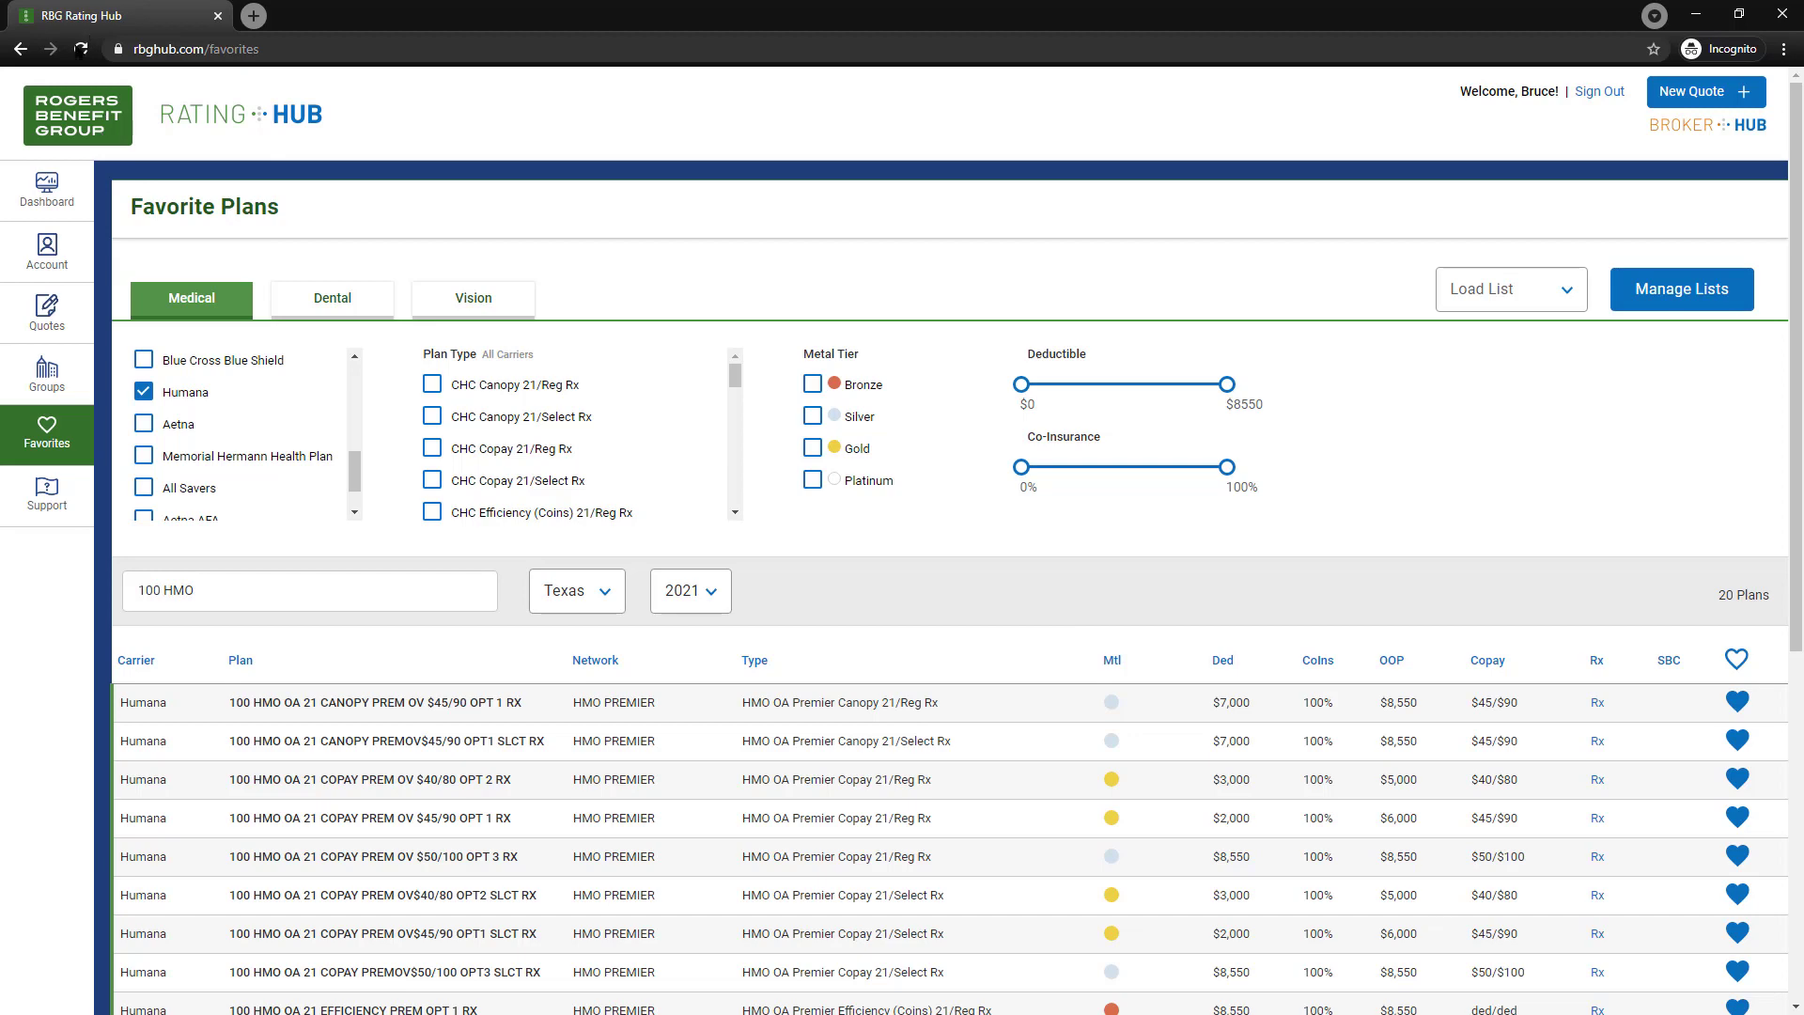
# Reload the page, load the "HUM TX 100 HMO" list and remove the plan "100 HMO OA 21 SIMPLICITY PREM OV$40/80 OPT1 RX" from it.
pyautogui.click(81, 49)
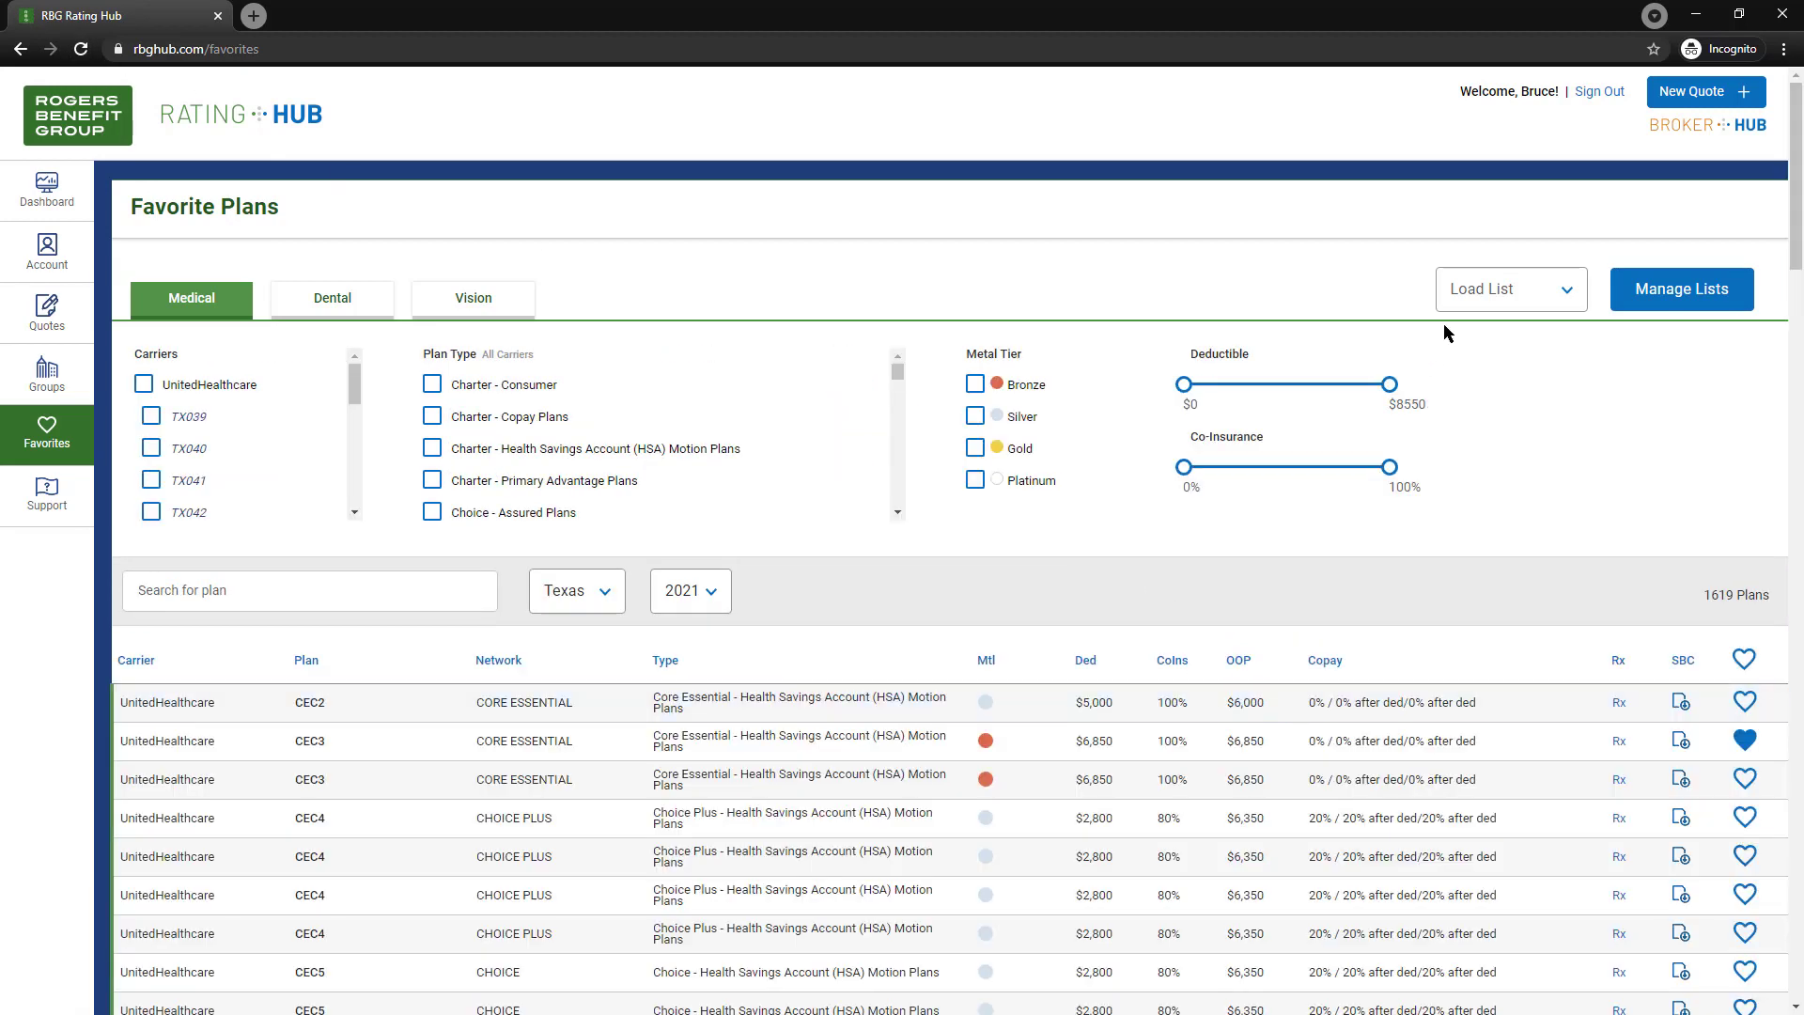
pyautogui.click(1482, 299)
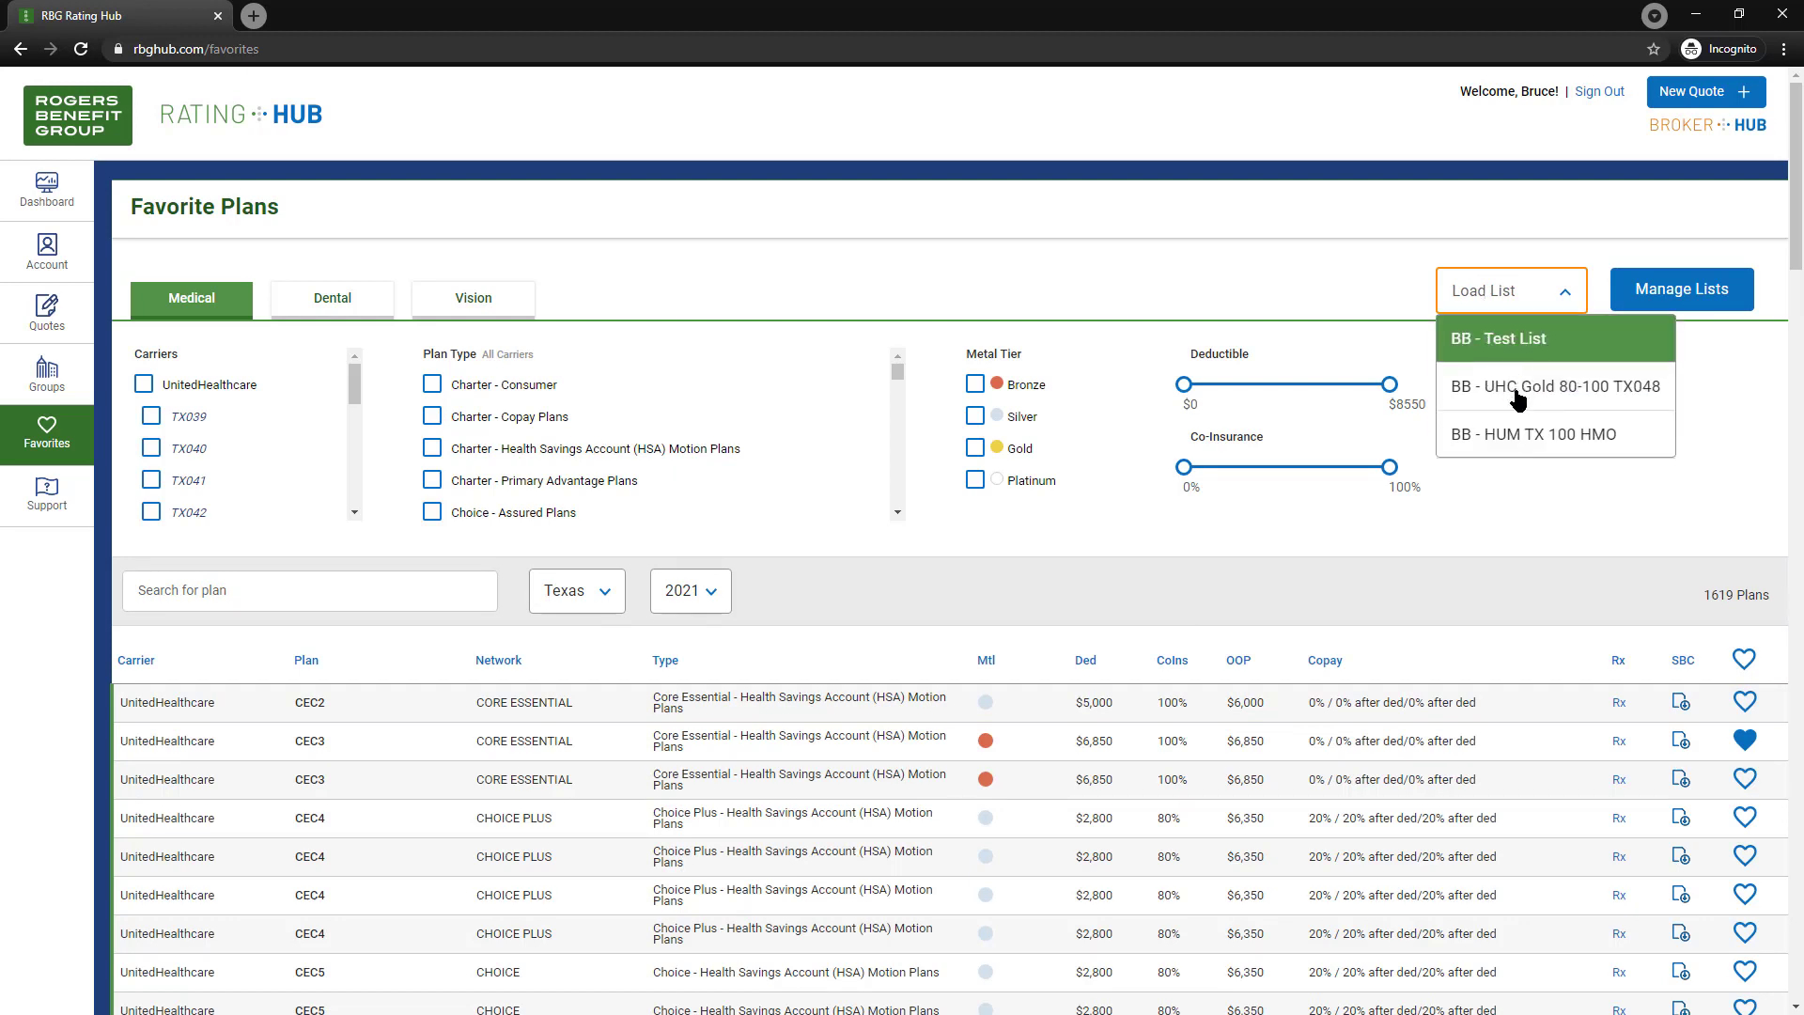
pyautogui.click(1515, 436)
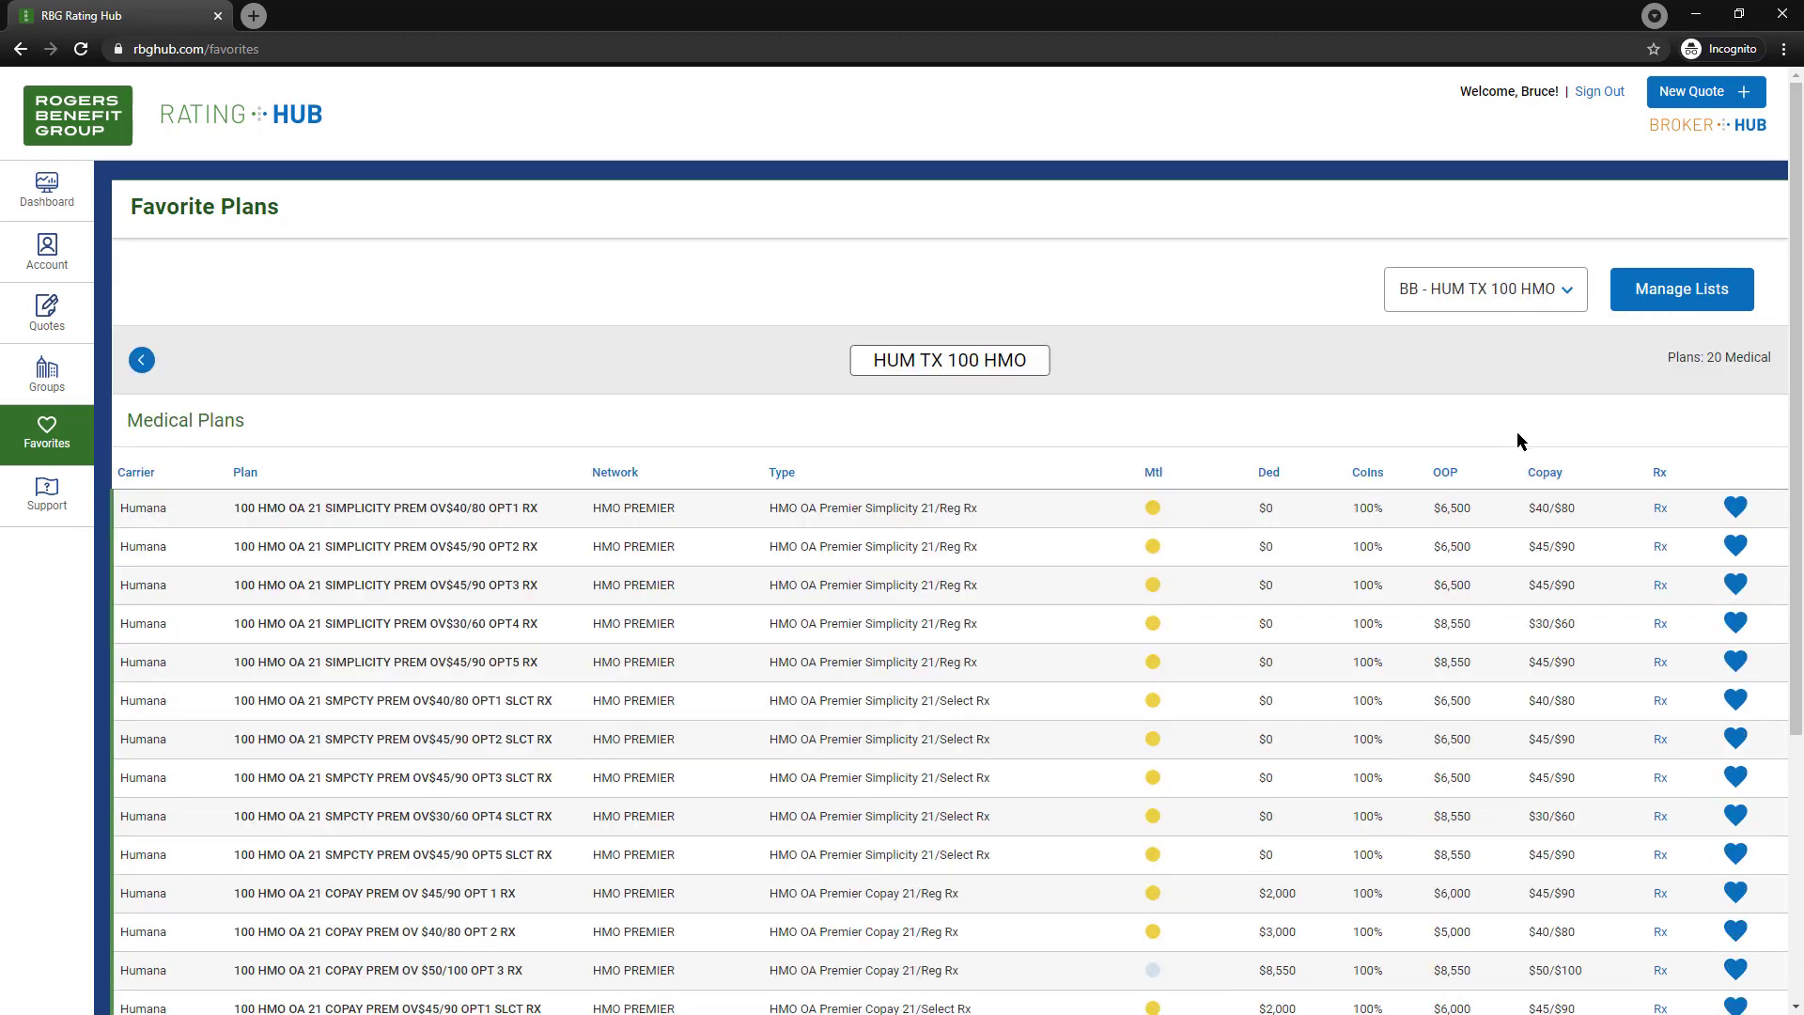
pyautogui.click(1735, 507)
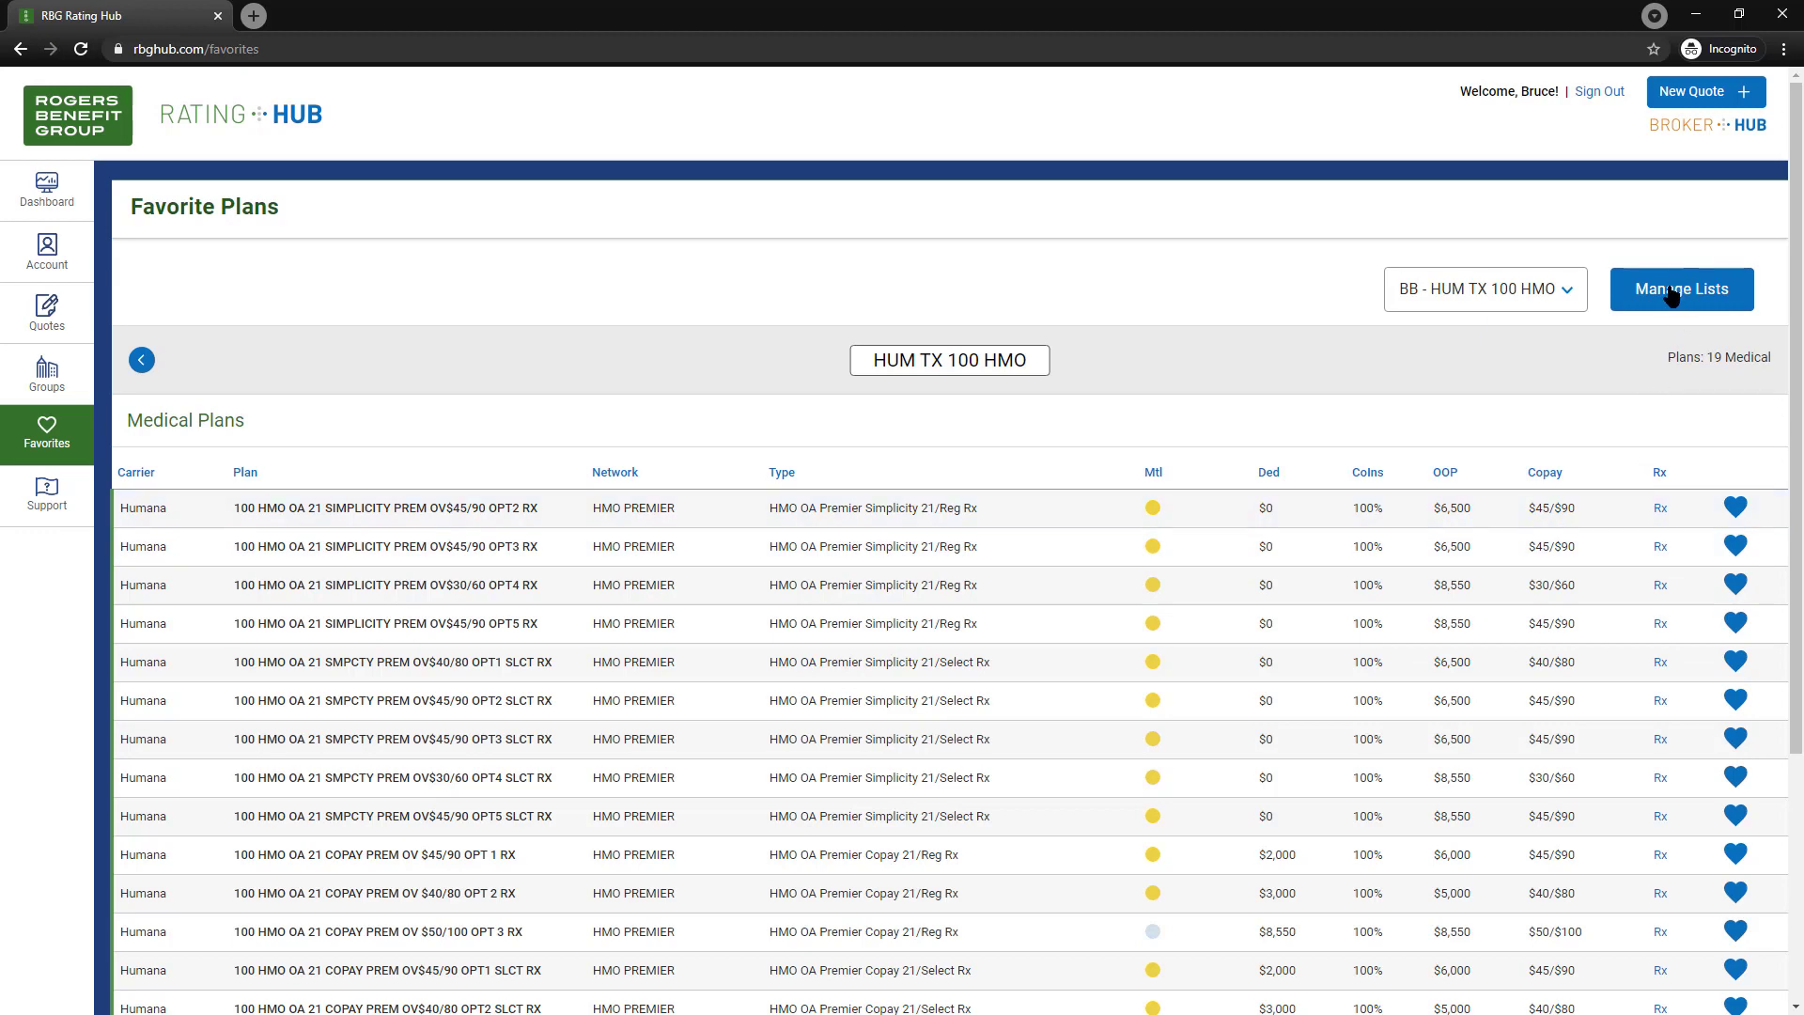
# Return to the full plan catalogue and review the management options for the saved favorite lists without changing any.
pyautogui.click(144, 360)
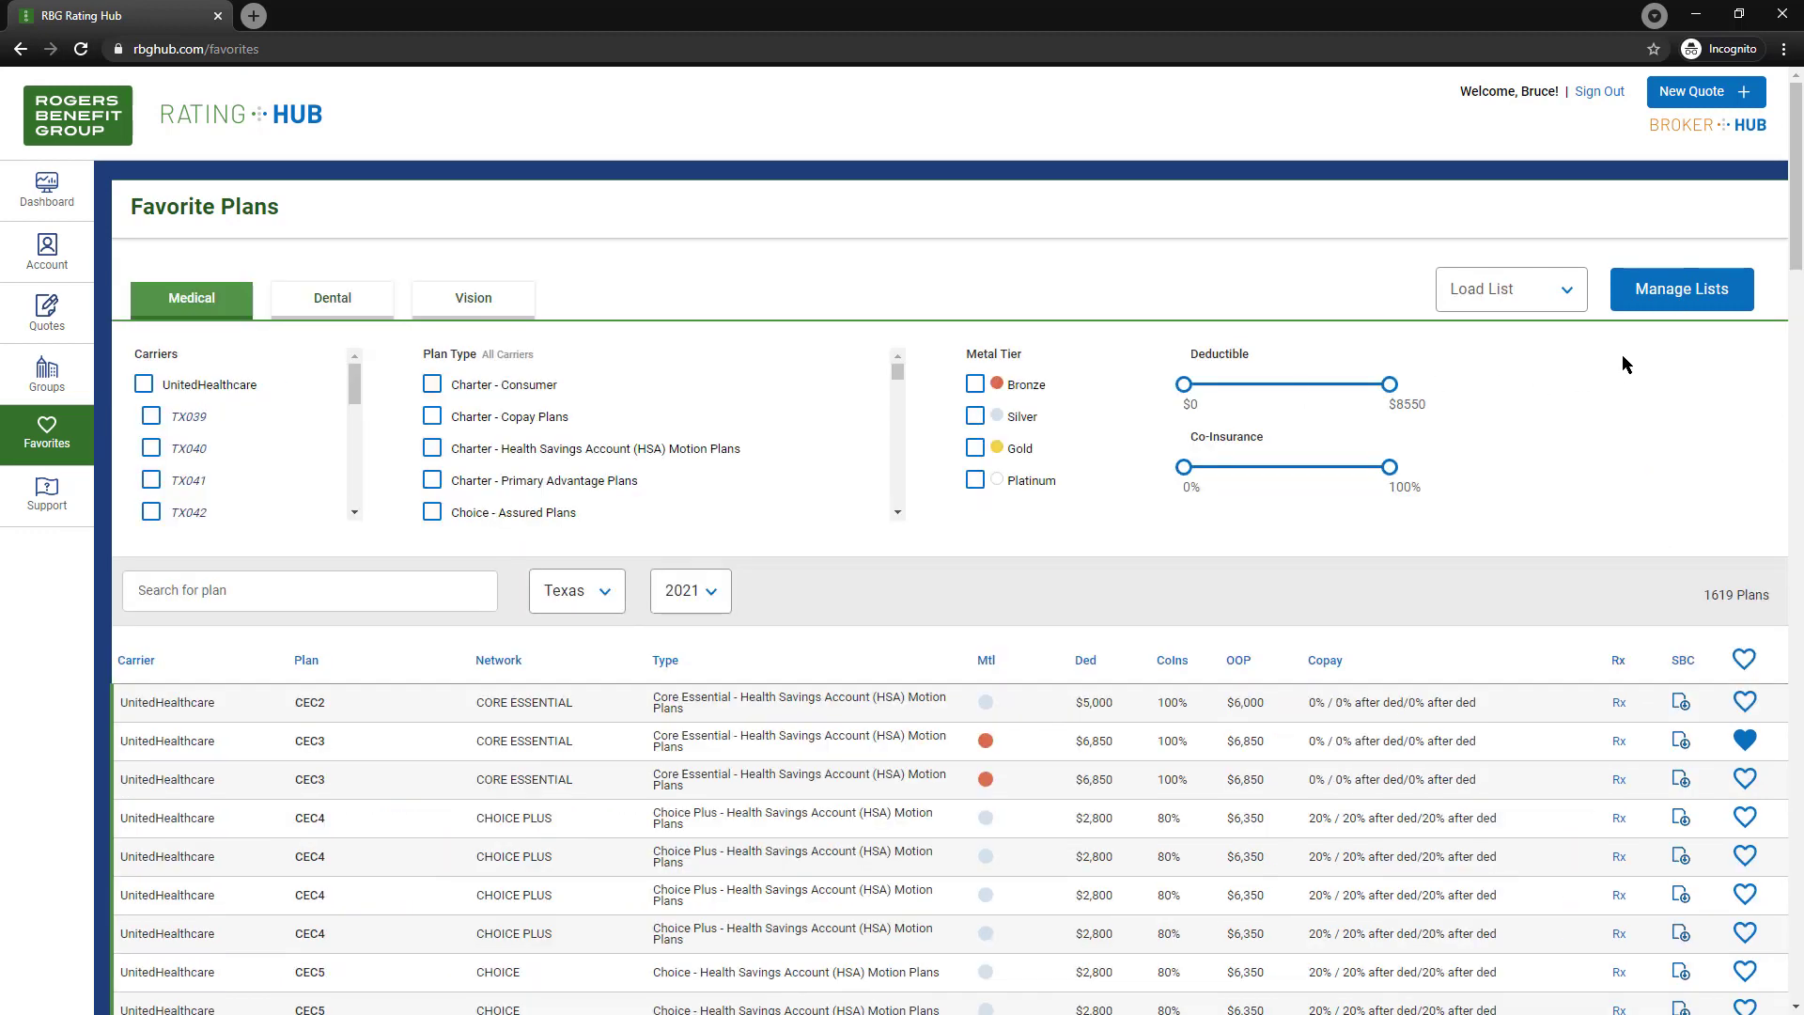
pyautogui.click(1636, 305)
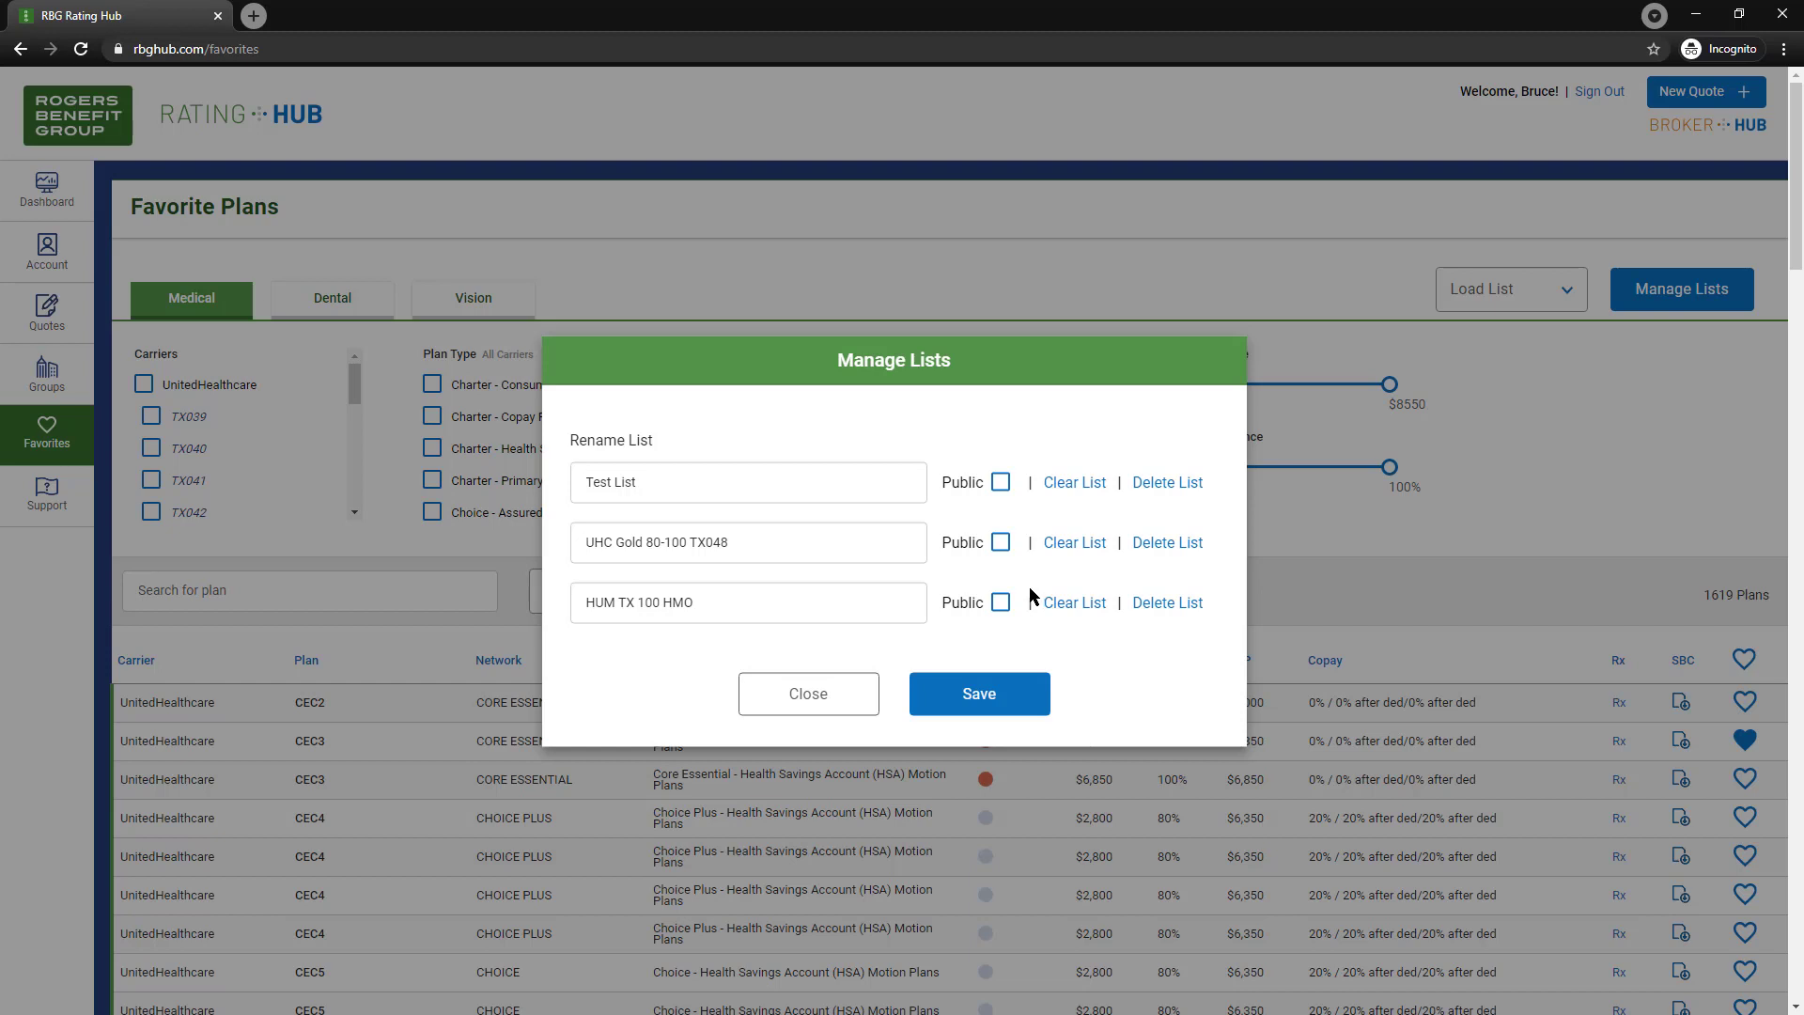
pyautogui.click(833, 703)
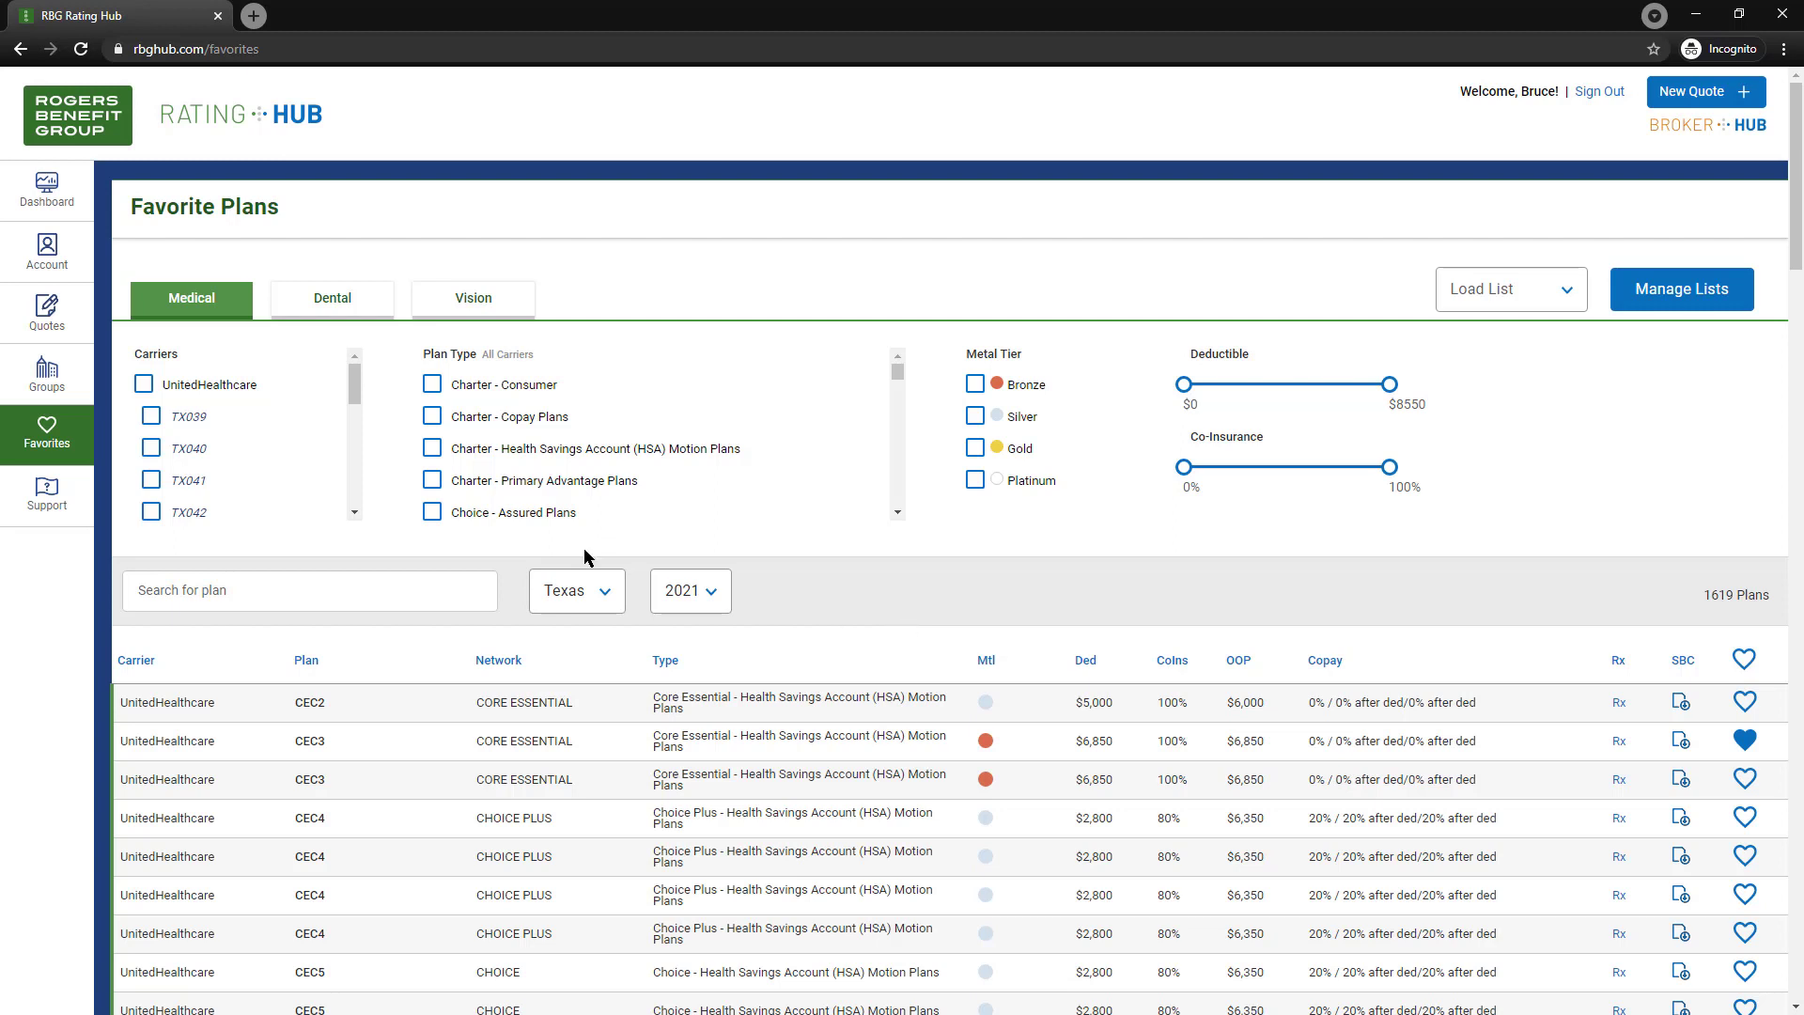
# Open the Test Group quote and start a new proposal at its new plan selection stage.
pyautogui.click(47, 313)
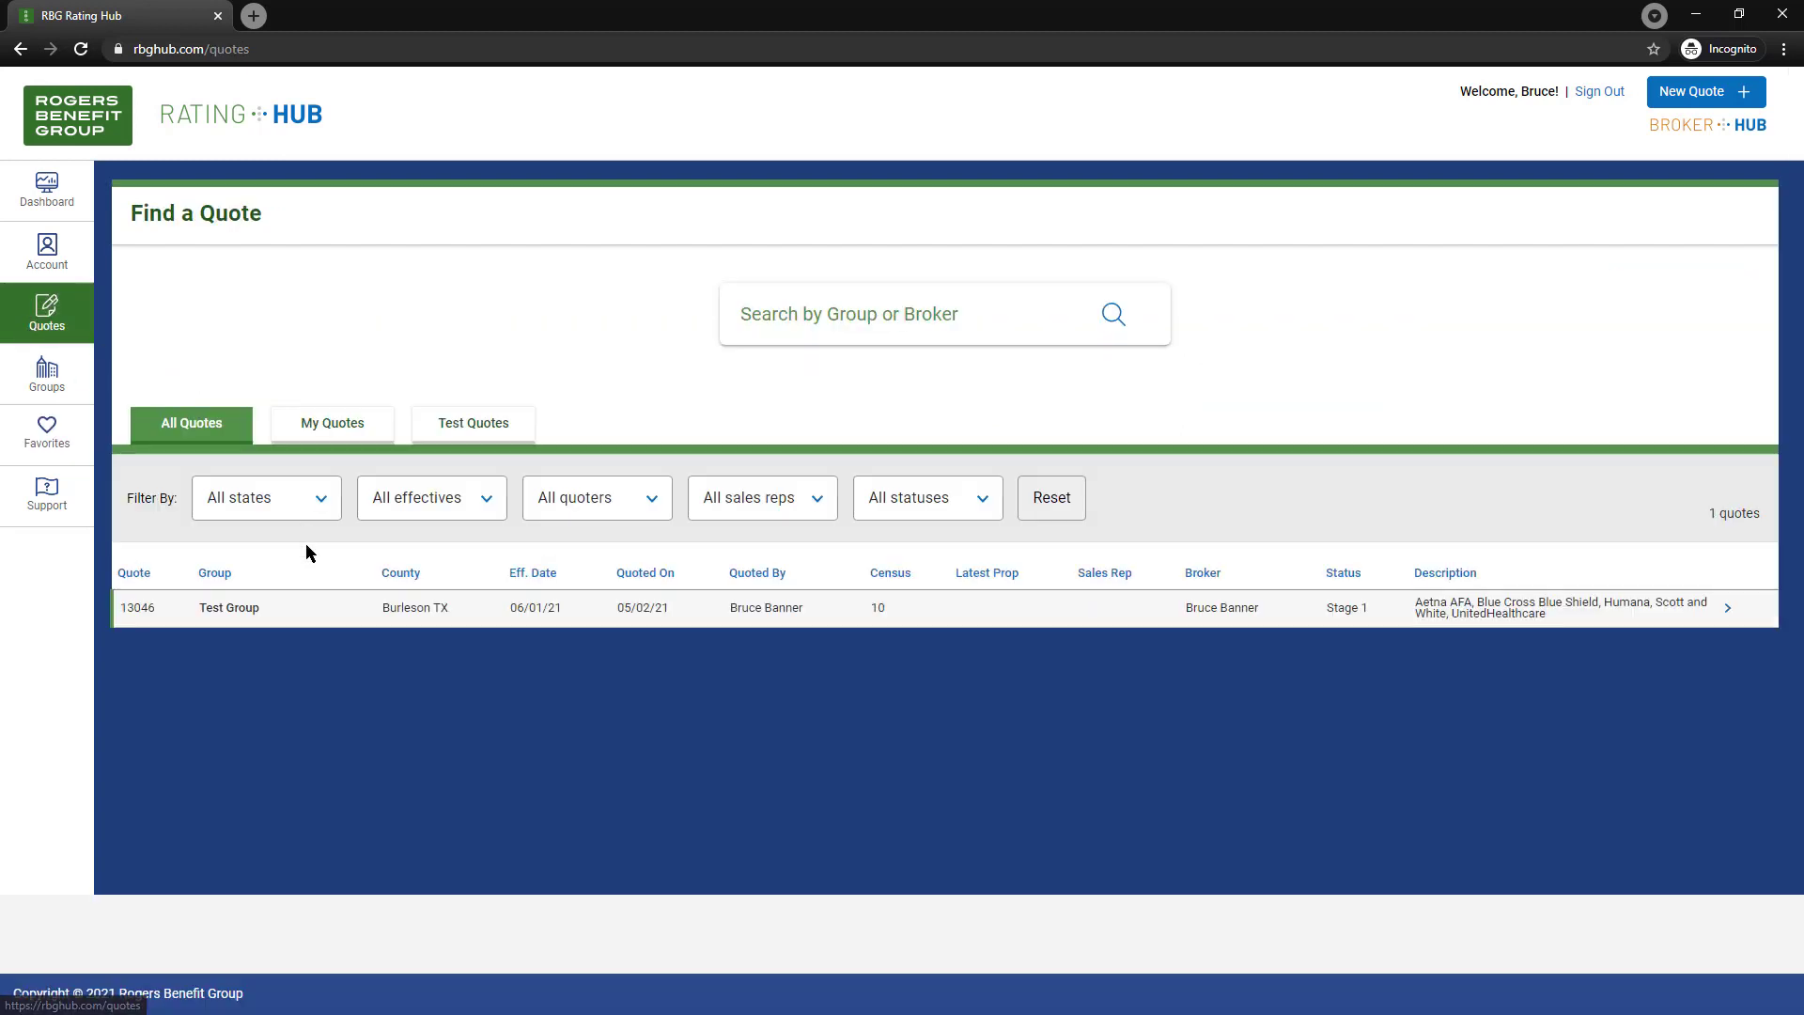
pyautogui.click(279, 617)
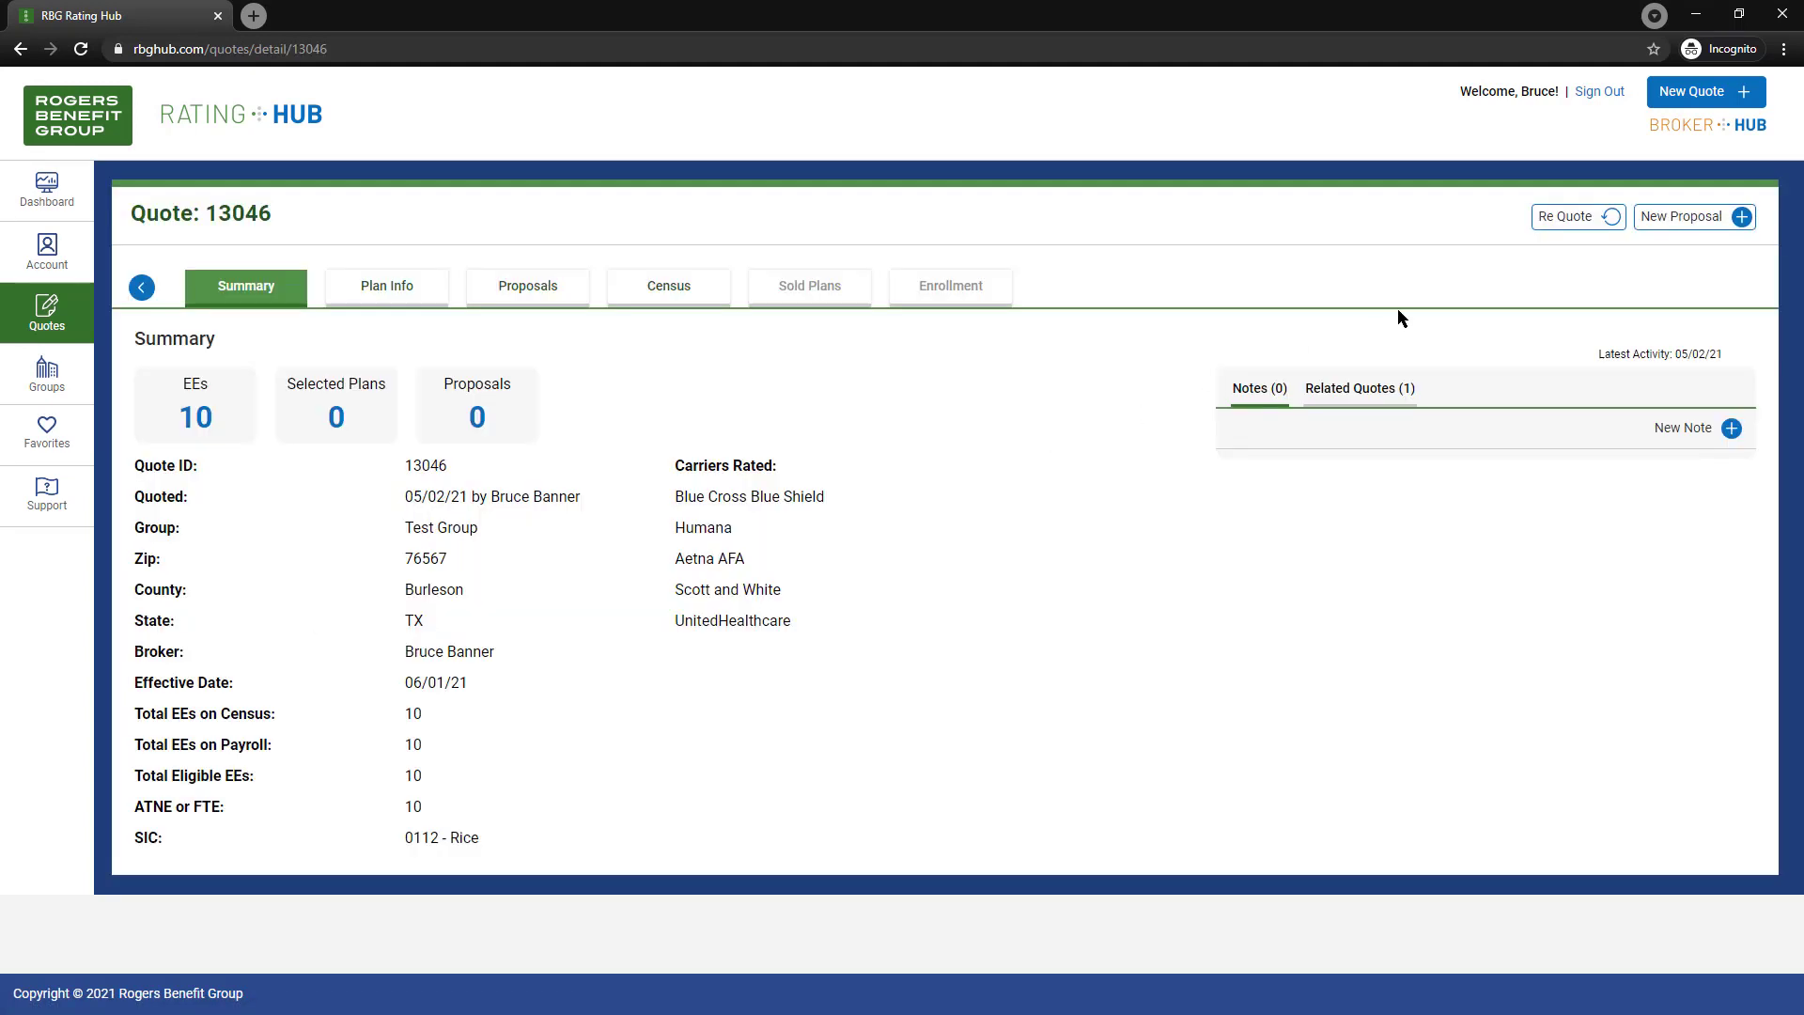
pyautogui.click(1681, 217)
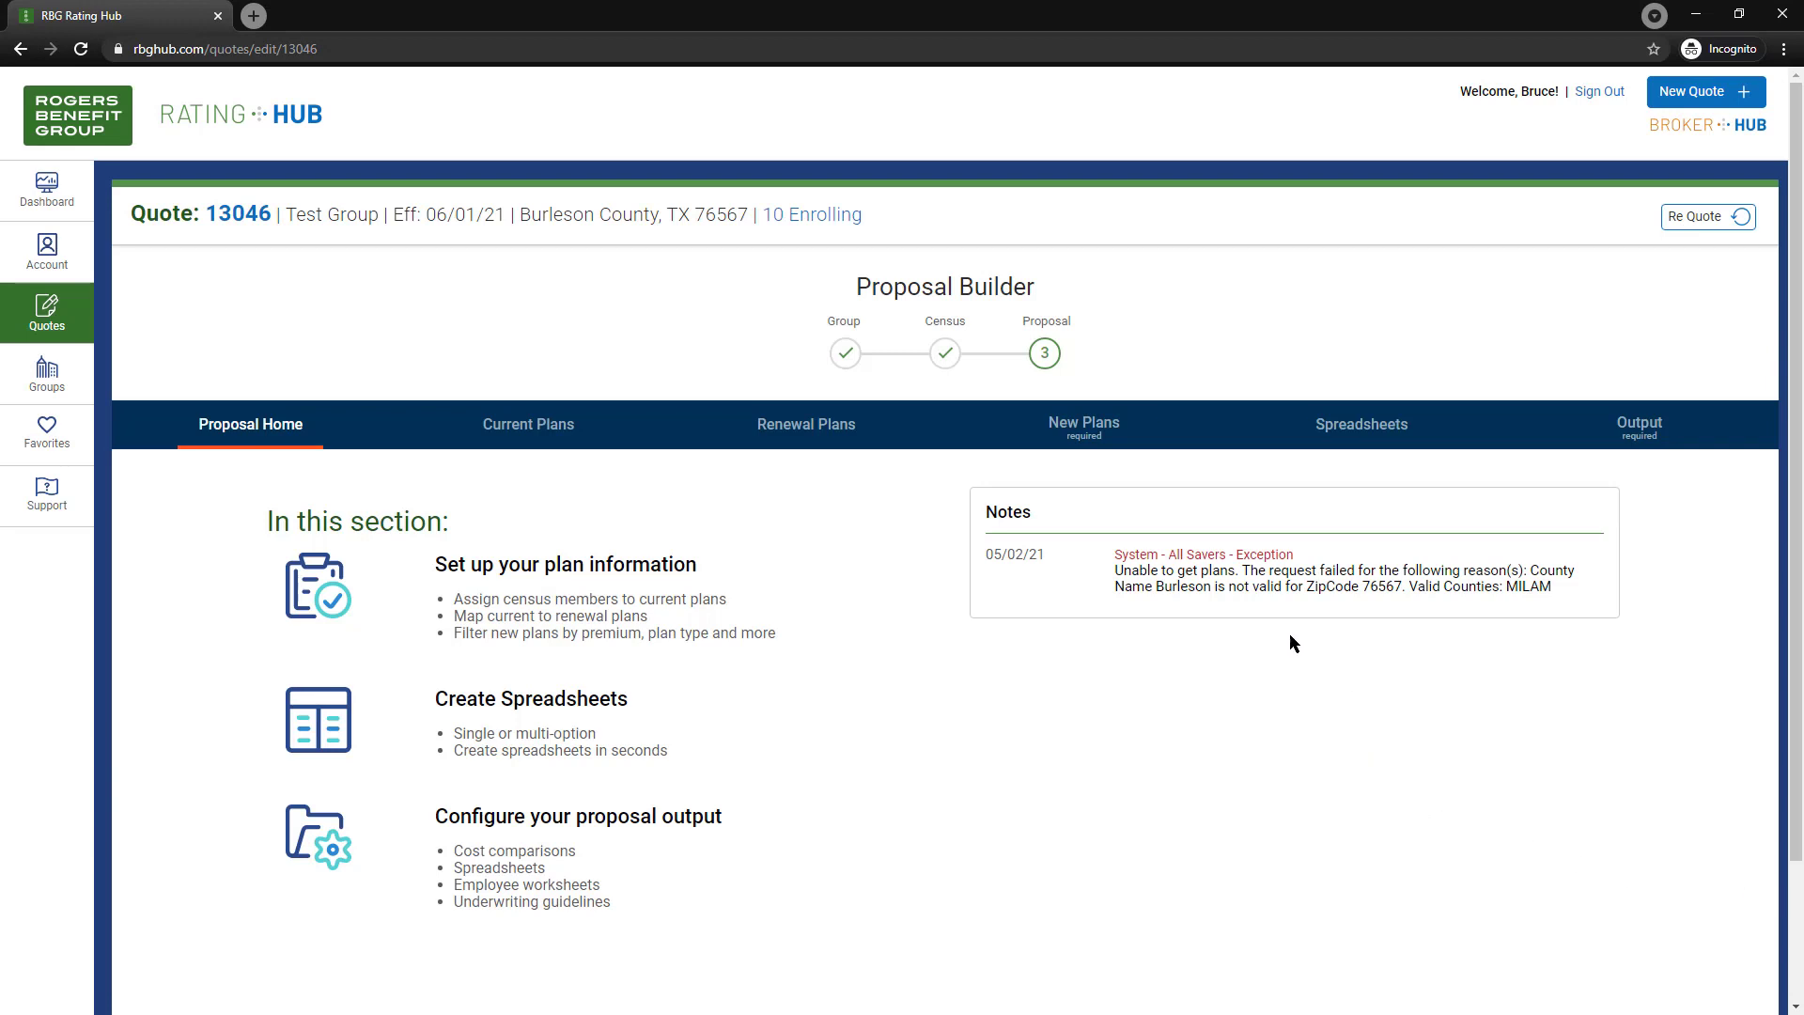
pyautogui.click(1088, 432)
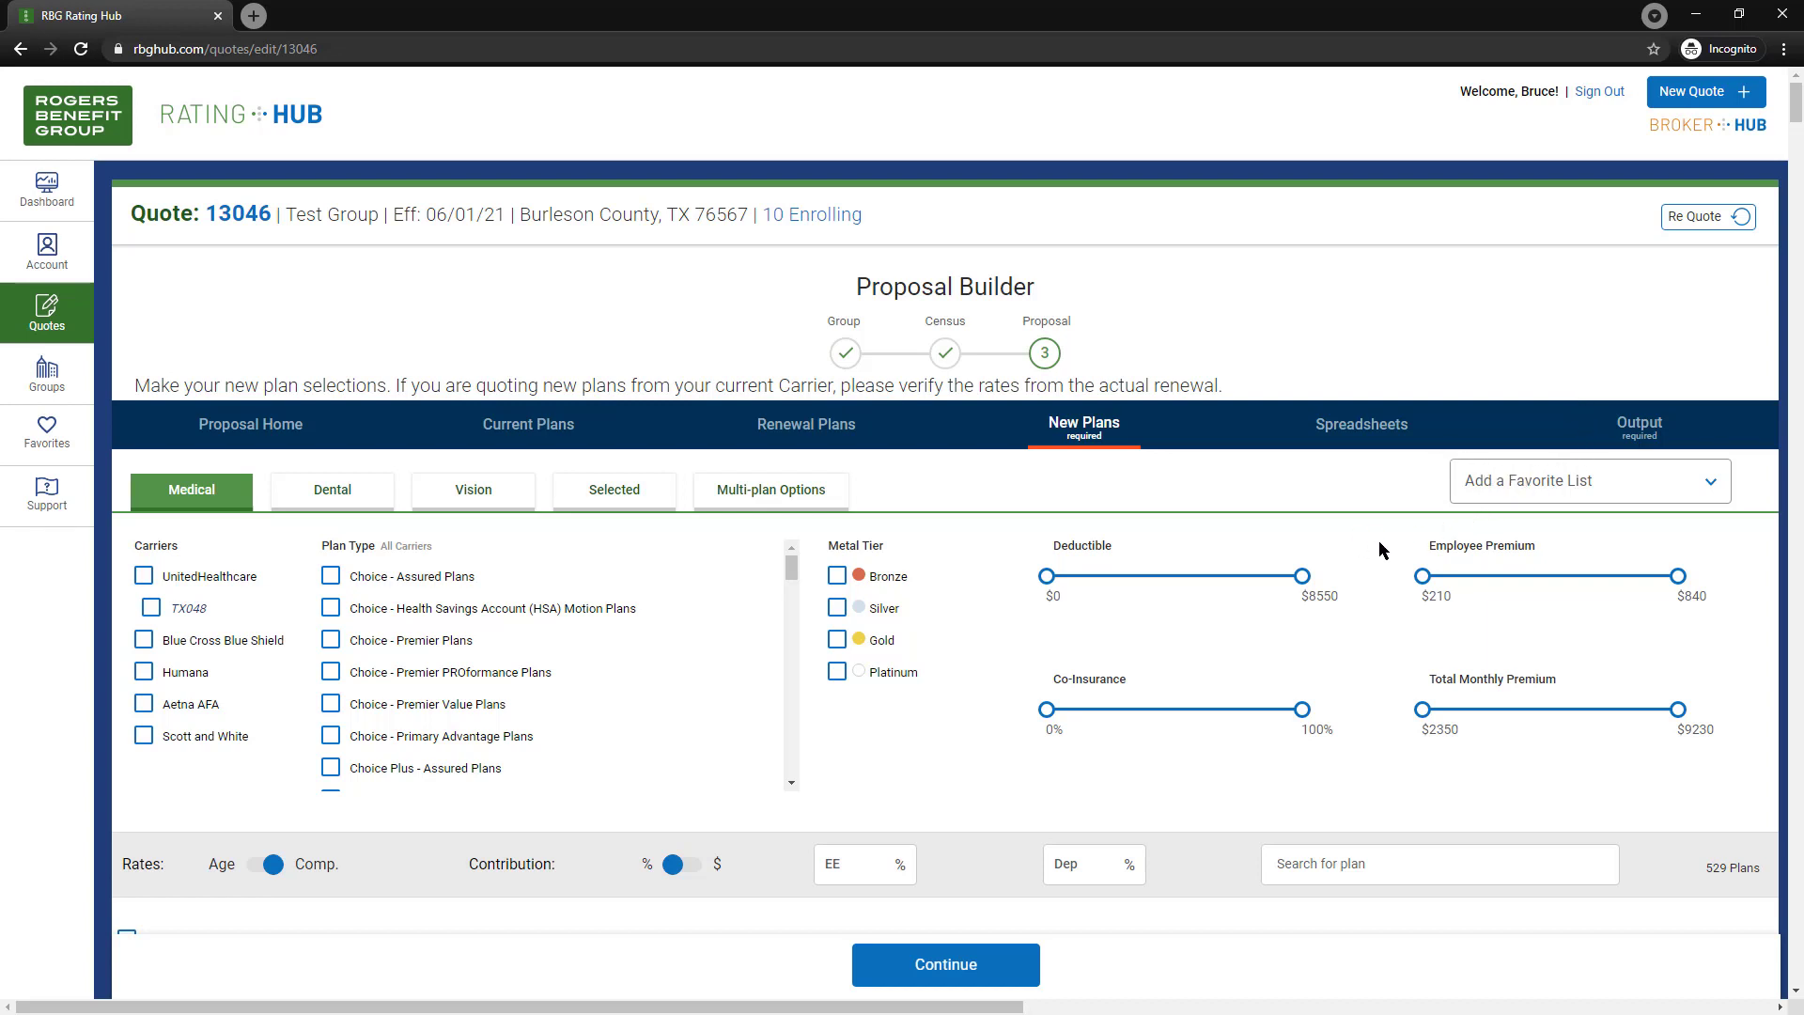
# Check the available medical plans and the plans already selected for the proposal, and return to the medical plans.
pyautogui.scroll(-4, 1378, 549)
pyautogui.scroll(4, 1377, 540)
pyautogui.click(602, 496)
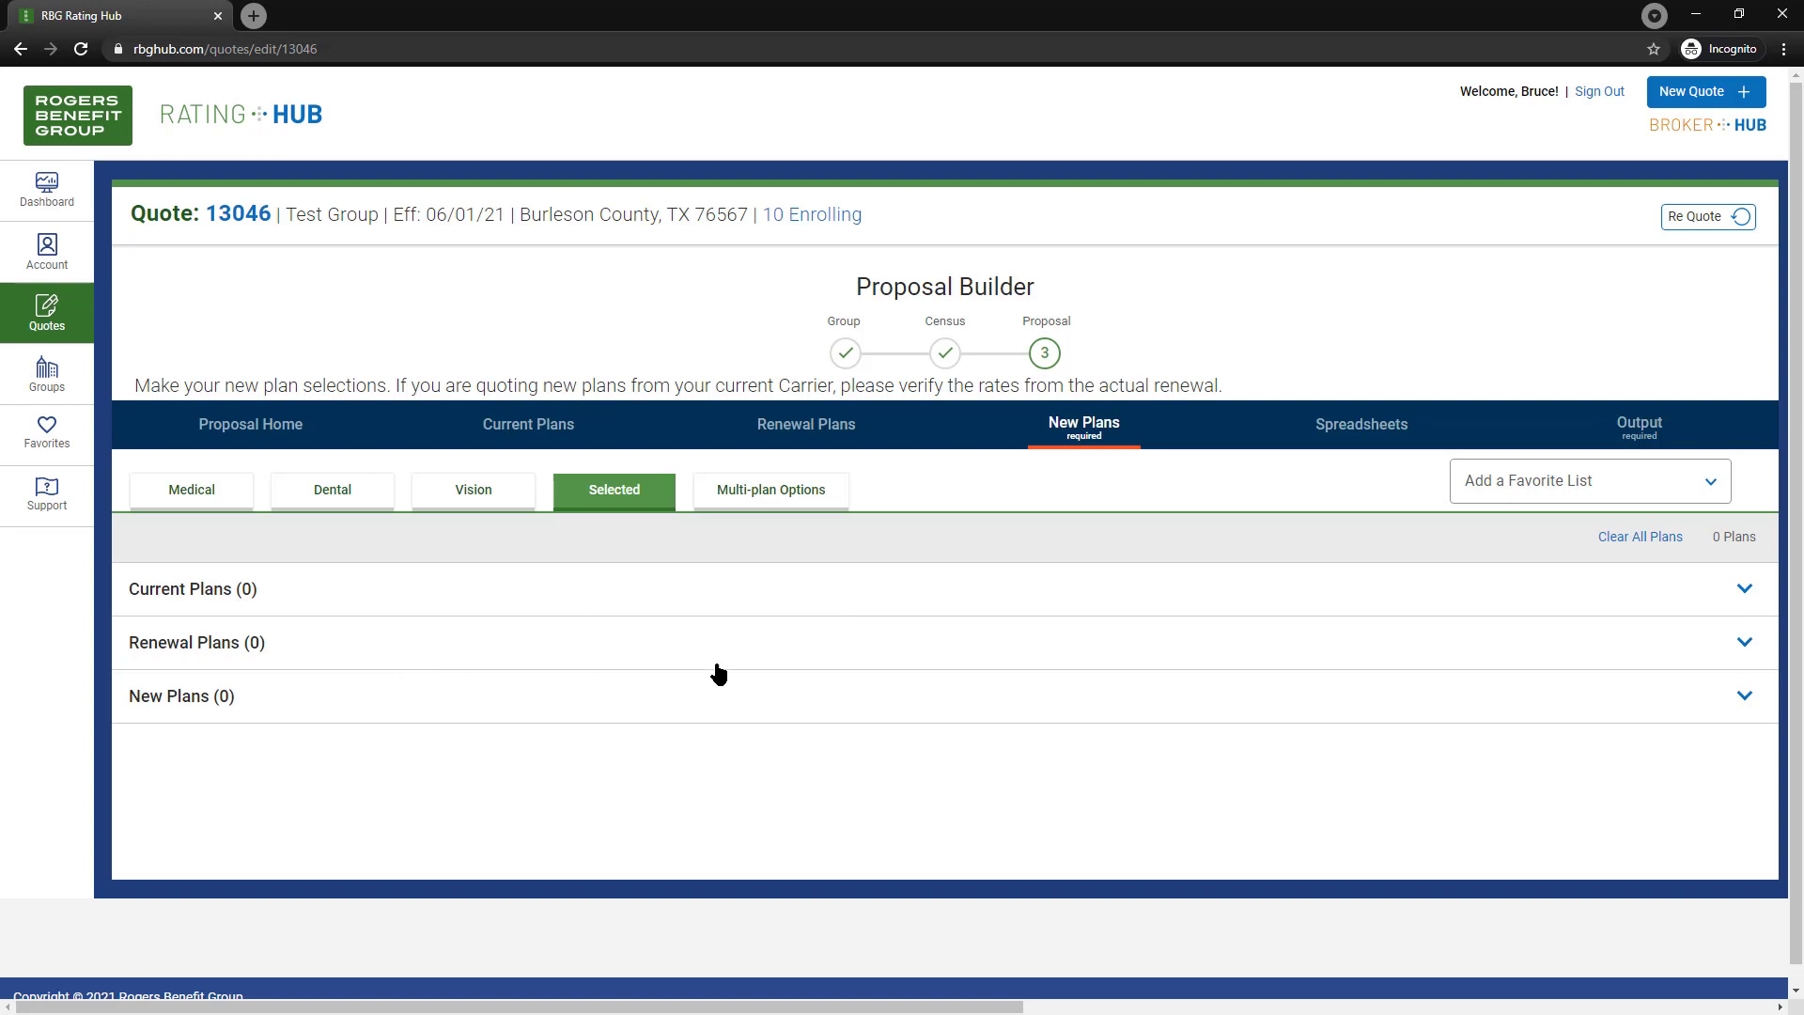
pyautogui.click(212, 498)
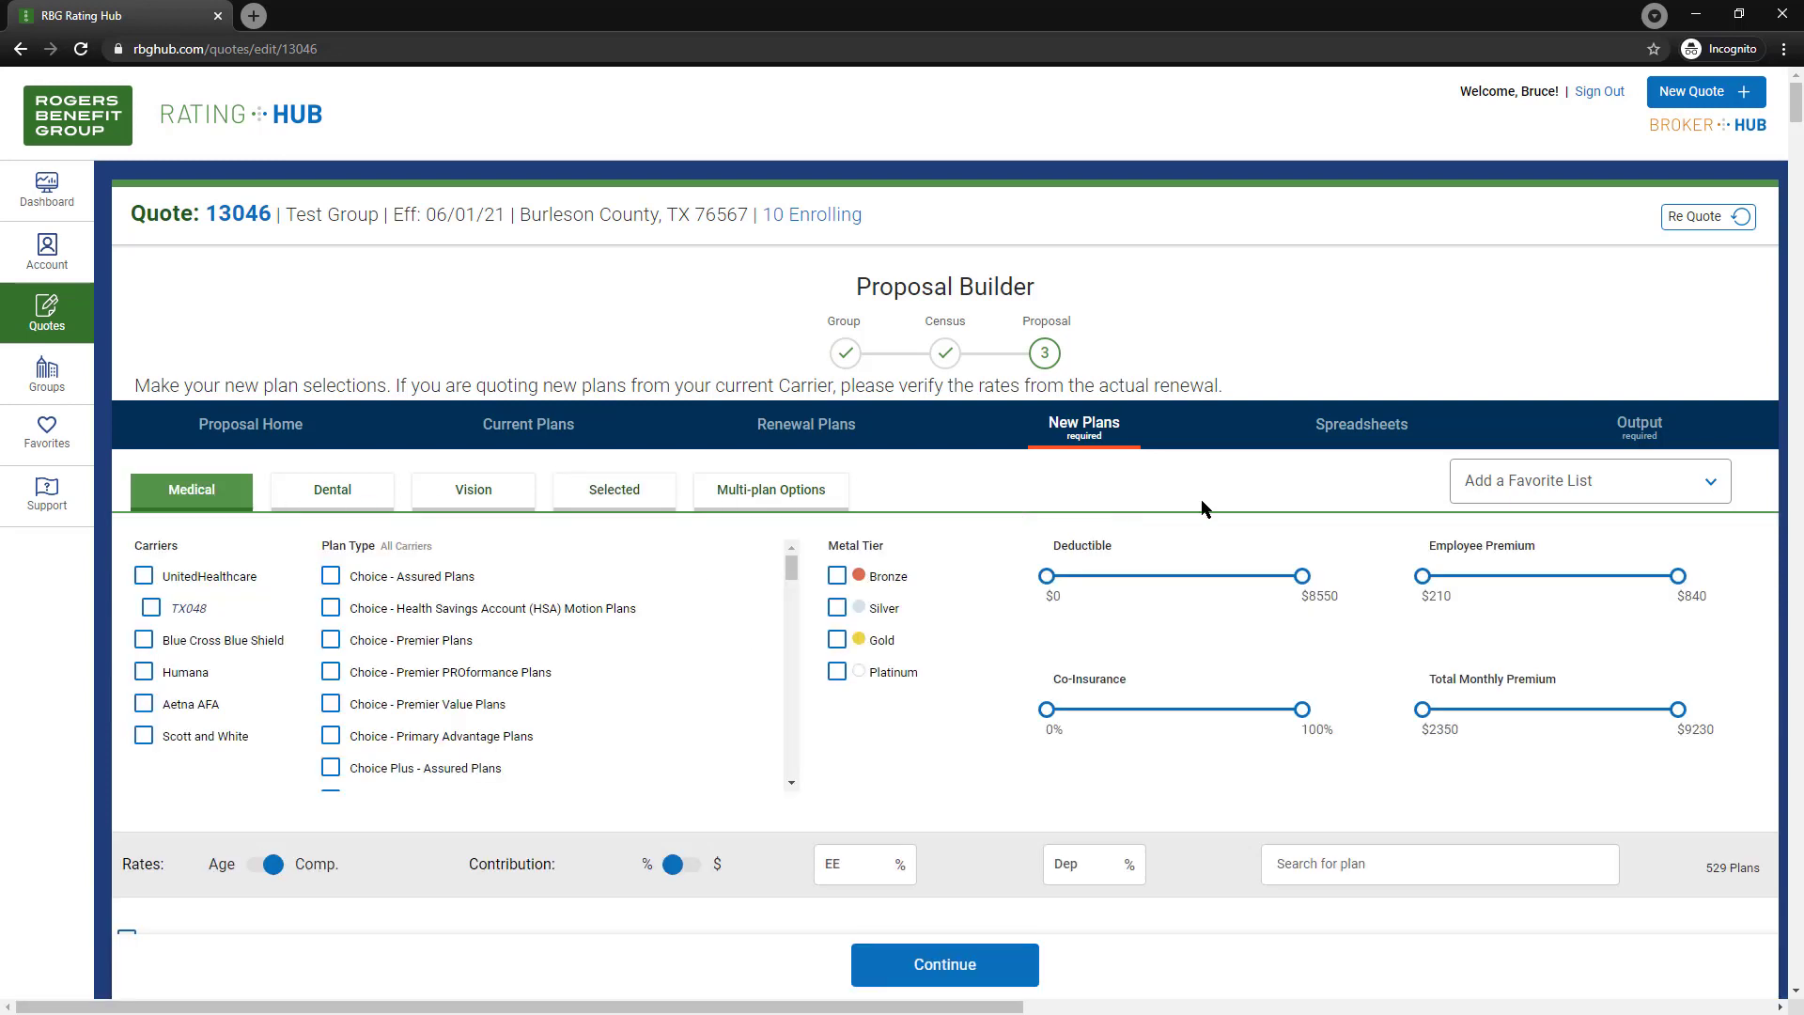
# Add the favorite list "UHC Gold 80-100 TX048" to the proposal's currently selected plans and apply it.
pyautogui.click(1552, 500)
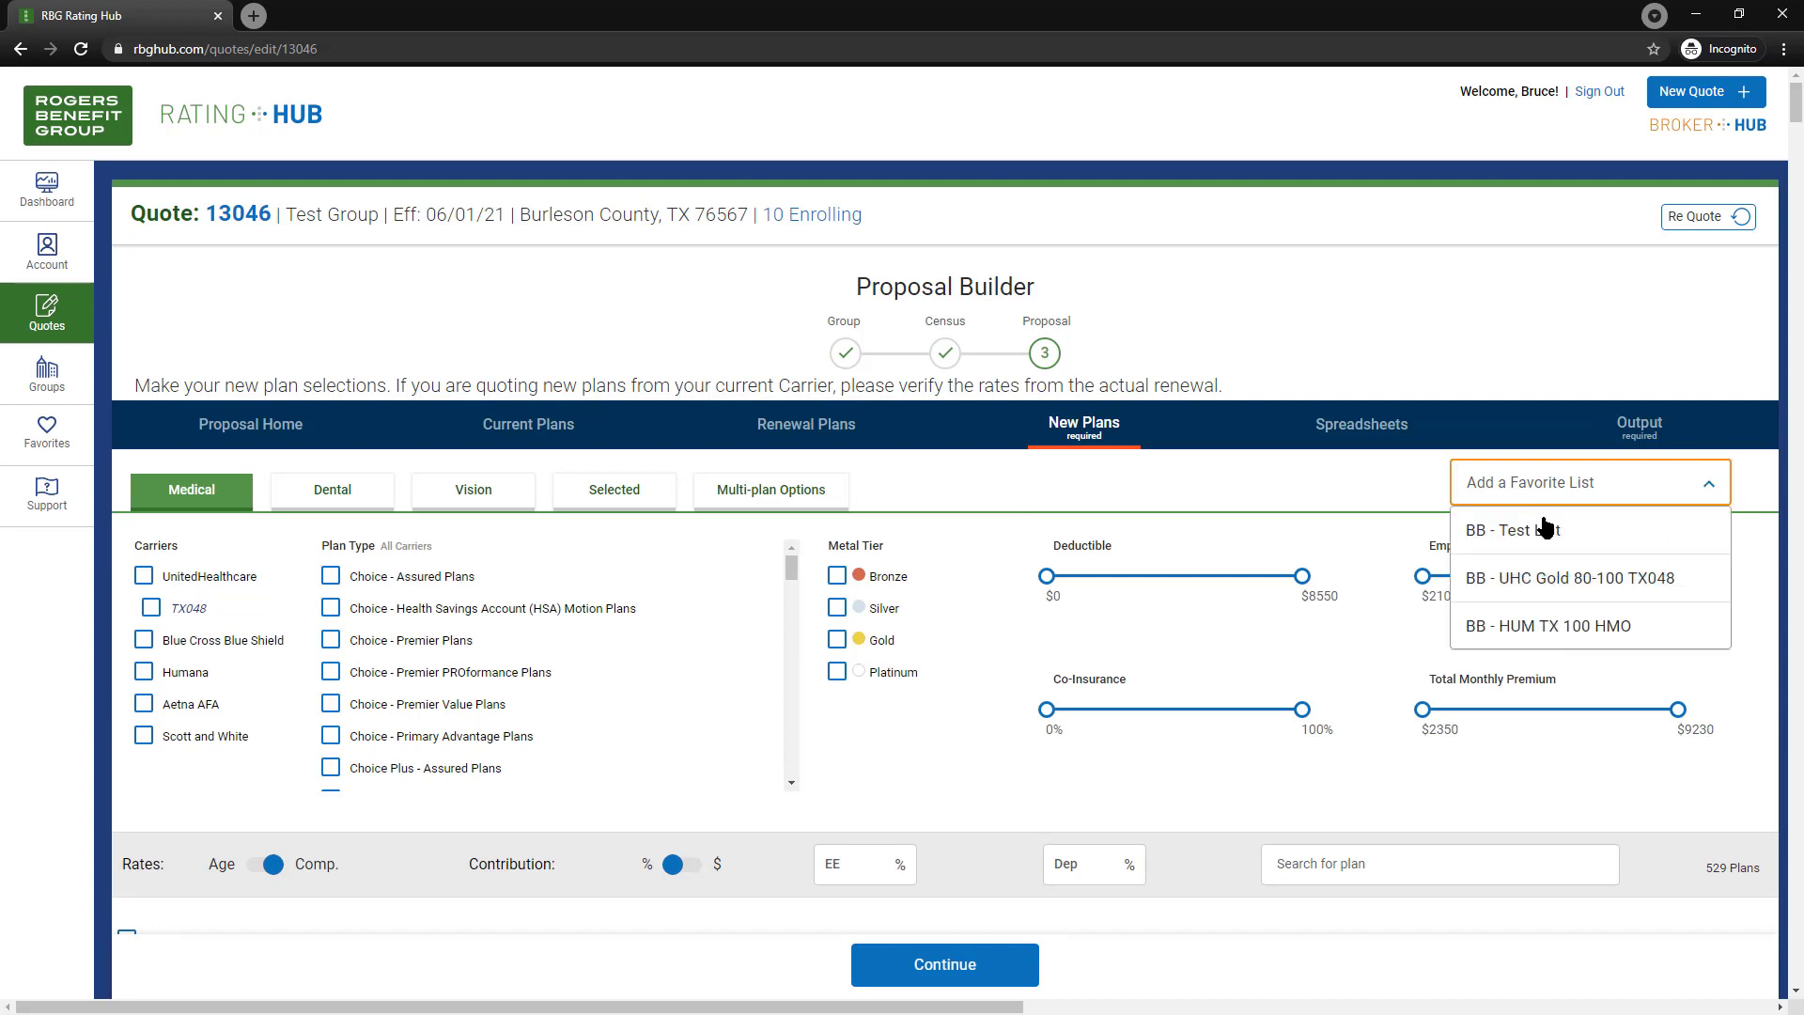
pyautogui.click(1536, 580)
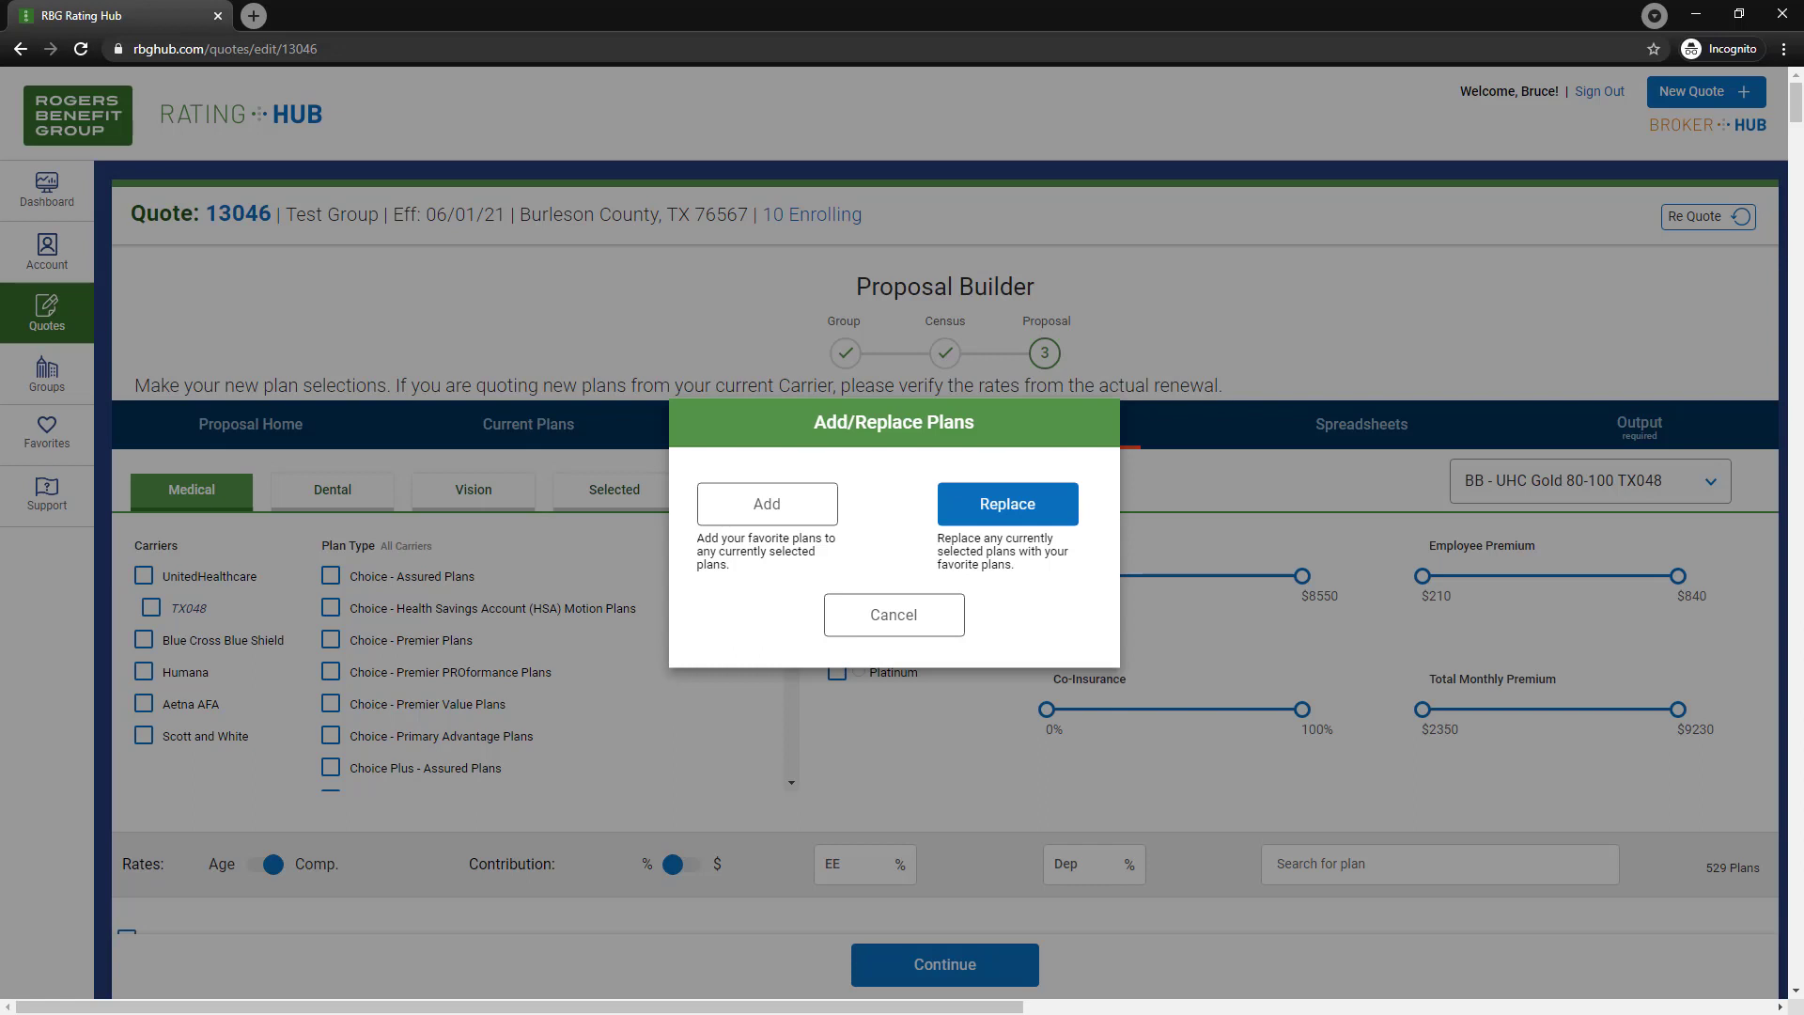
pyautogui.click(775, 518)
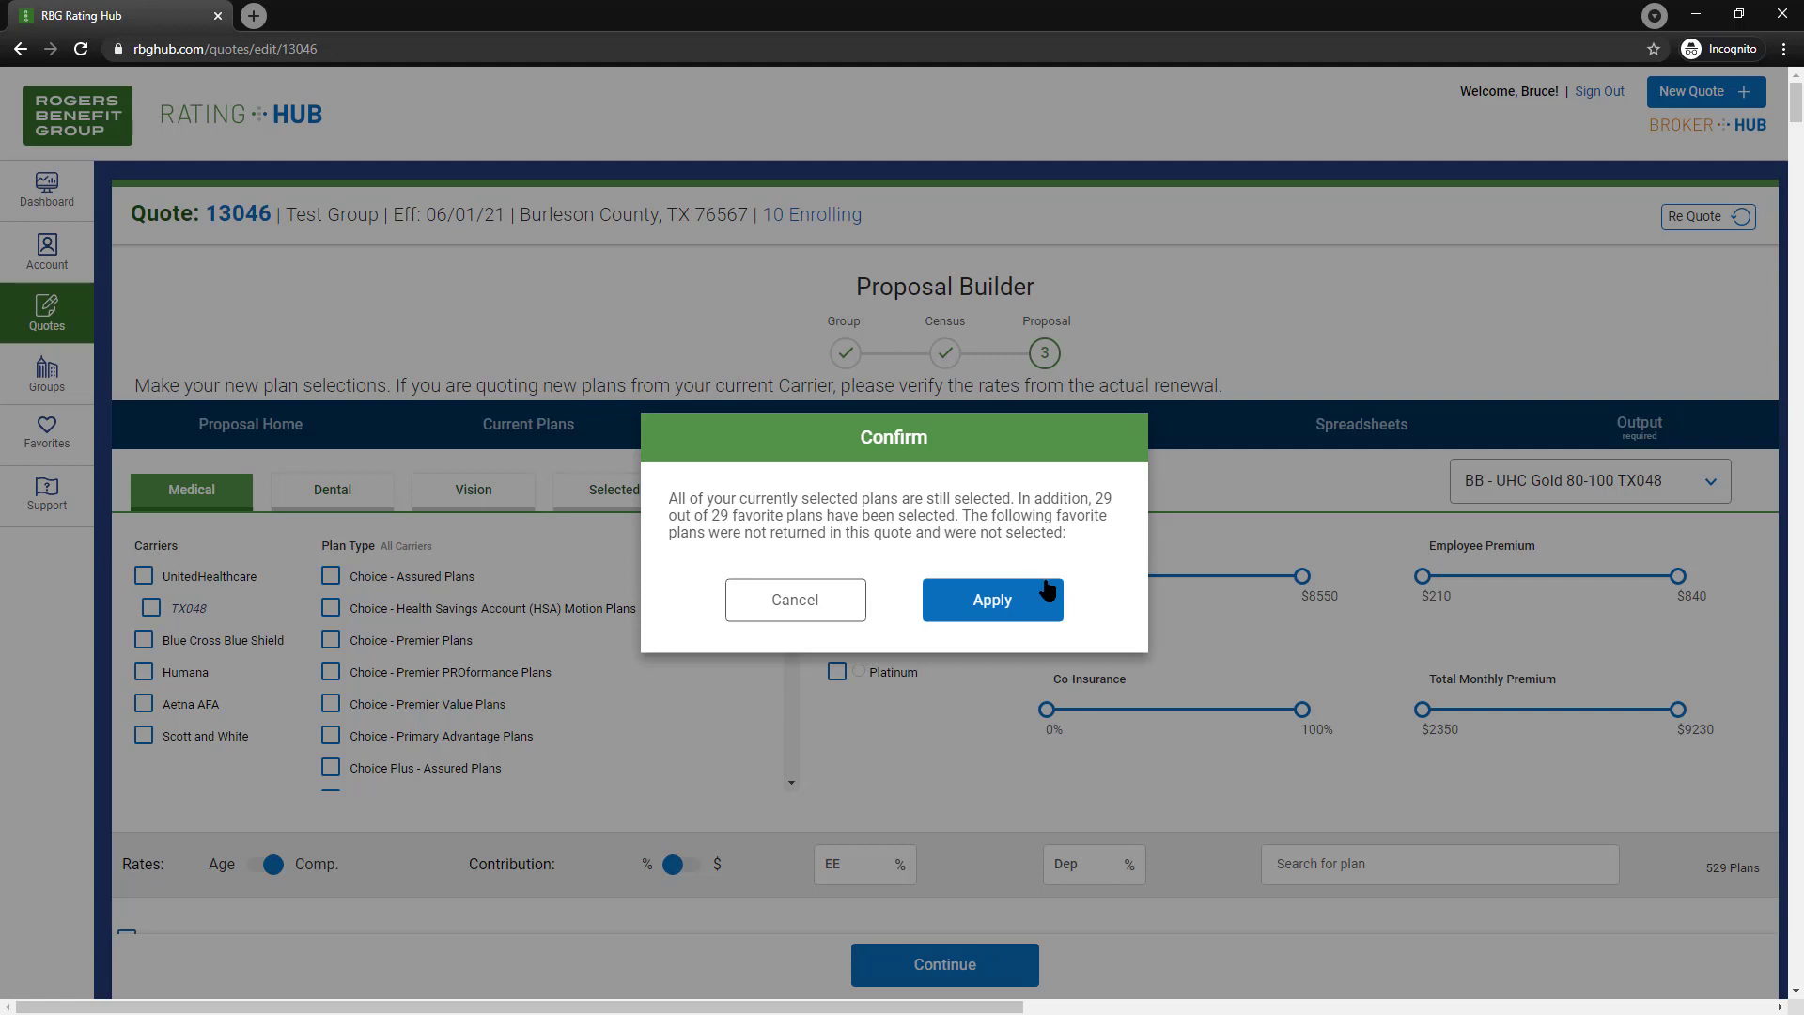
pyautogui.click(983, 606)
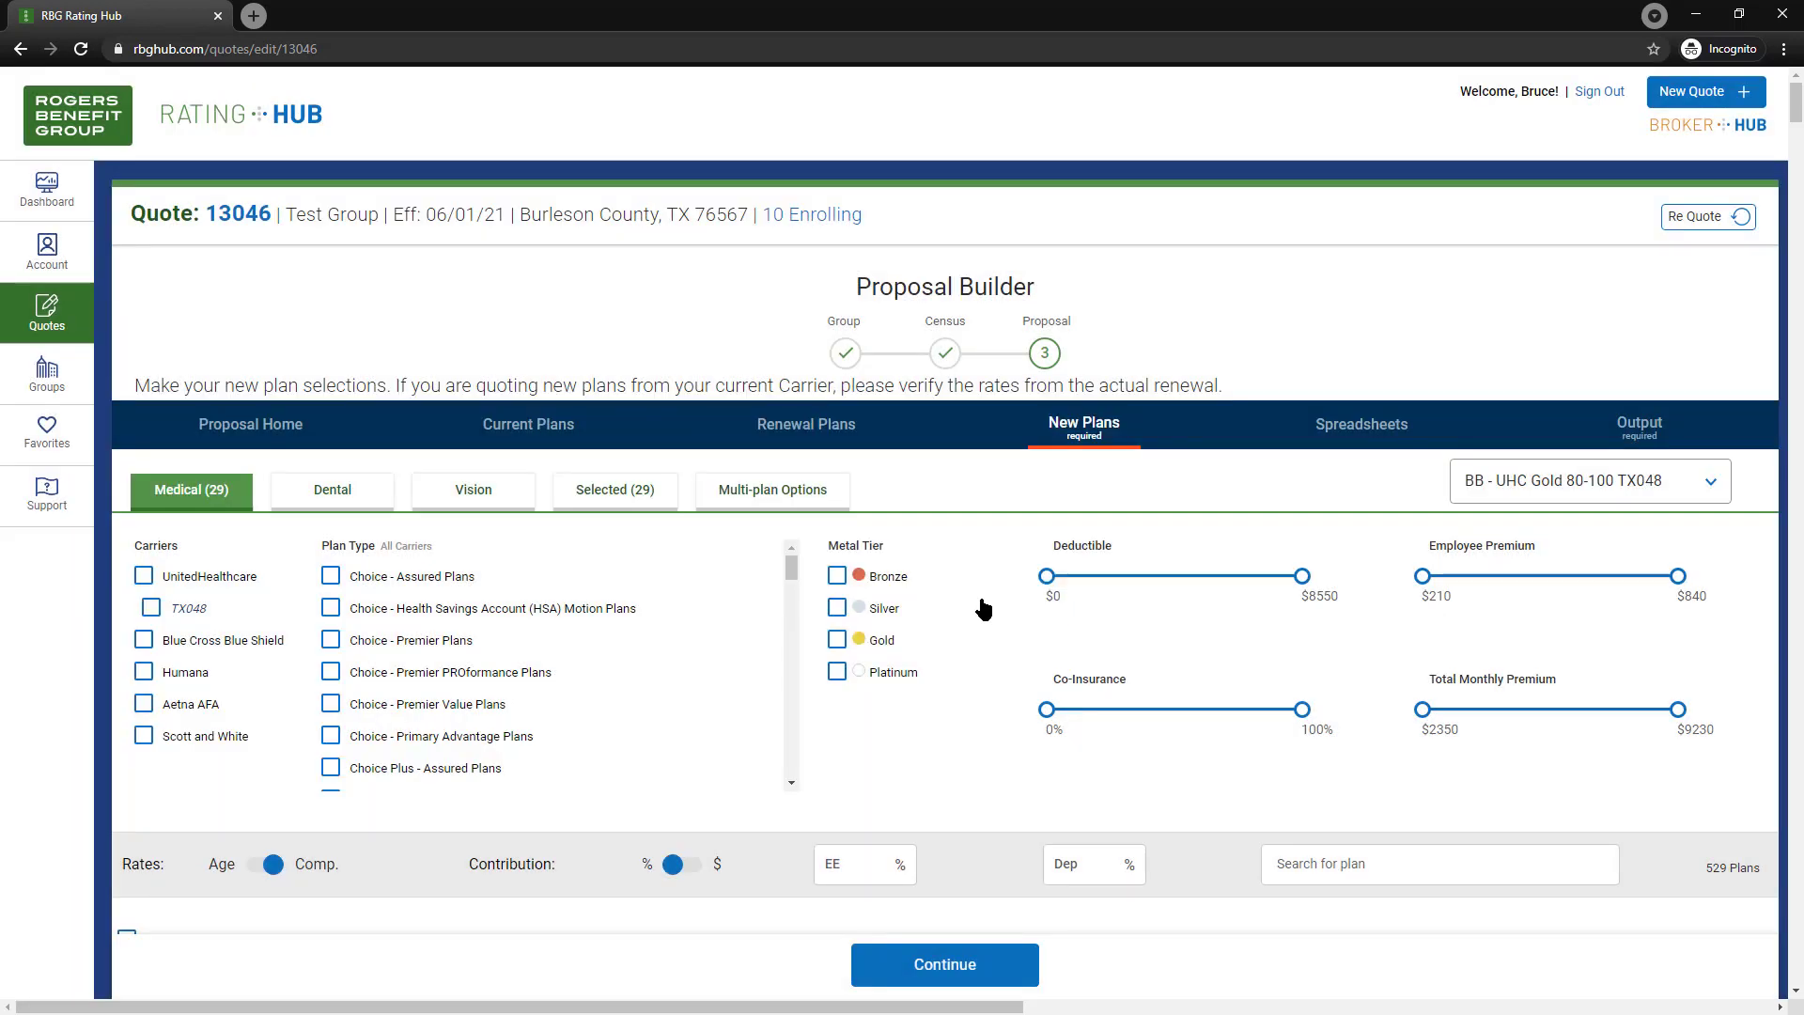
# Review the selected new medical plans down to the UnitedHealthcare networks.
pyautogui.click(616, 501)
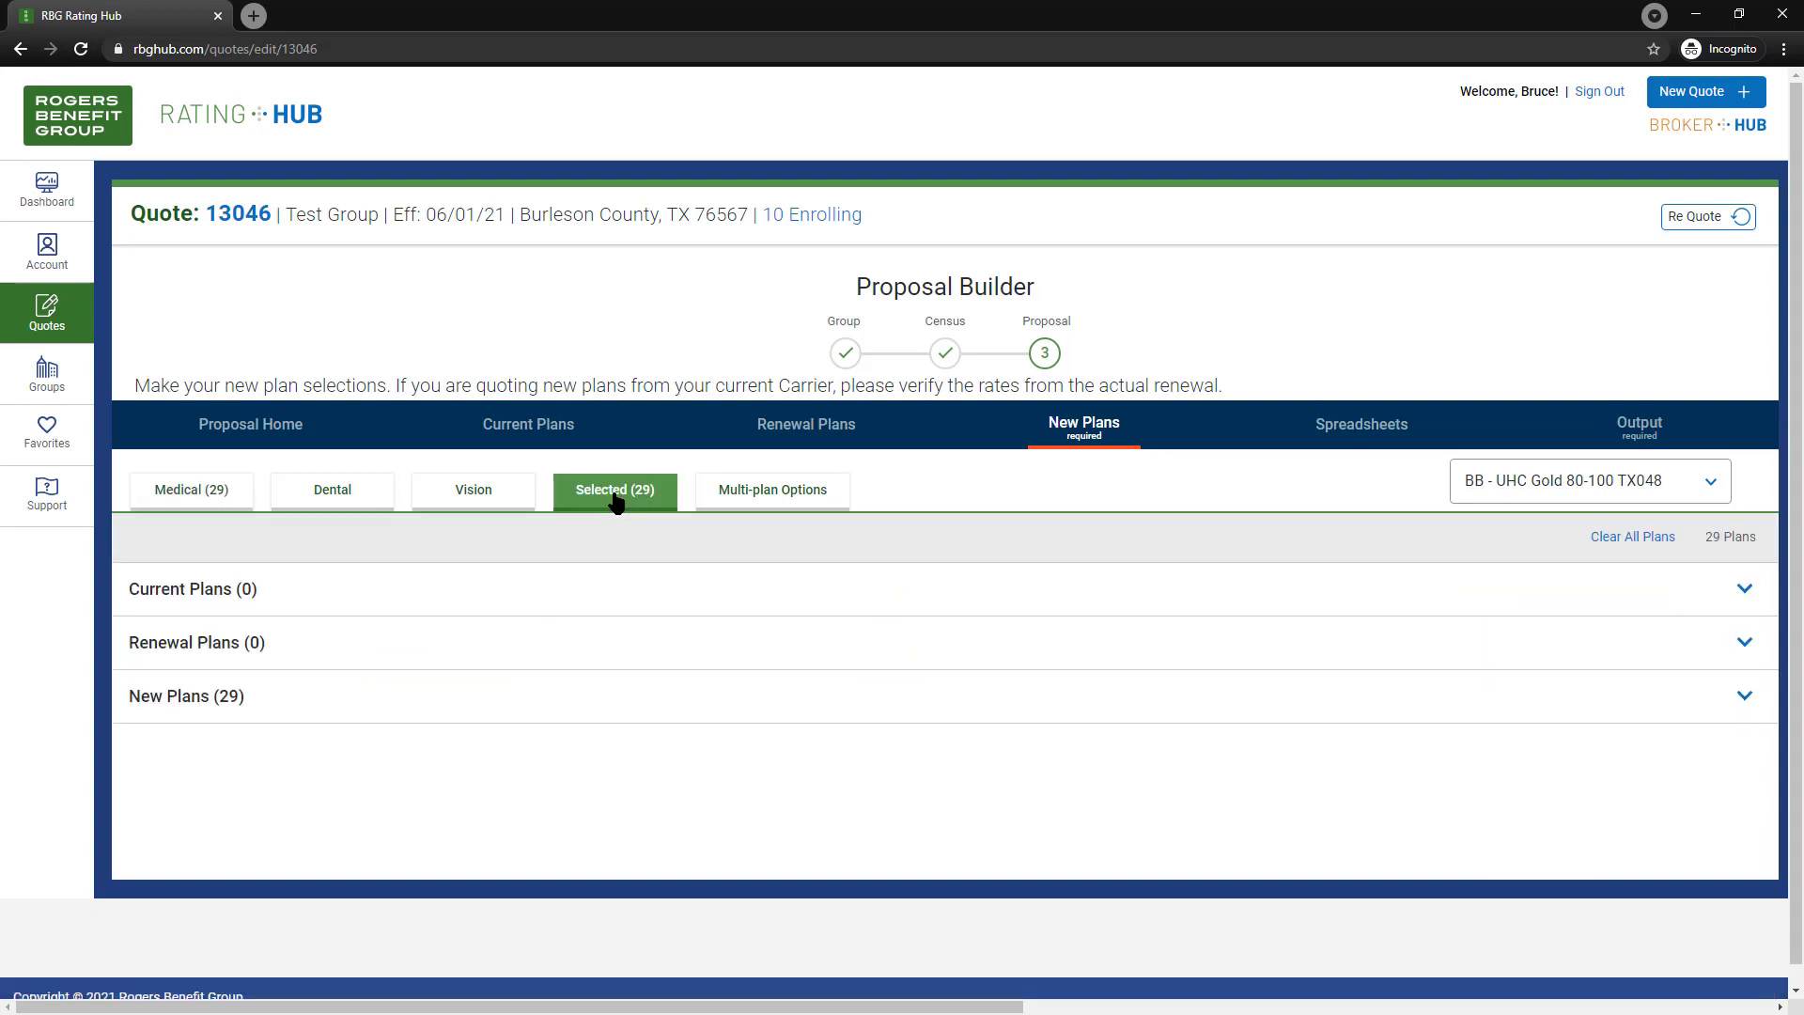
pyautogui.click(483, 706)
pyautogui.click(462, 752)
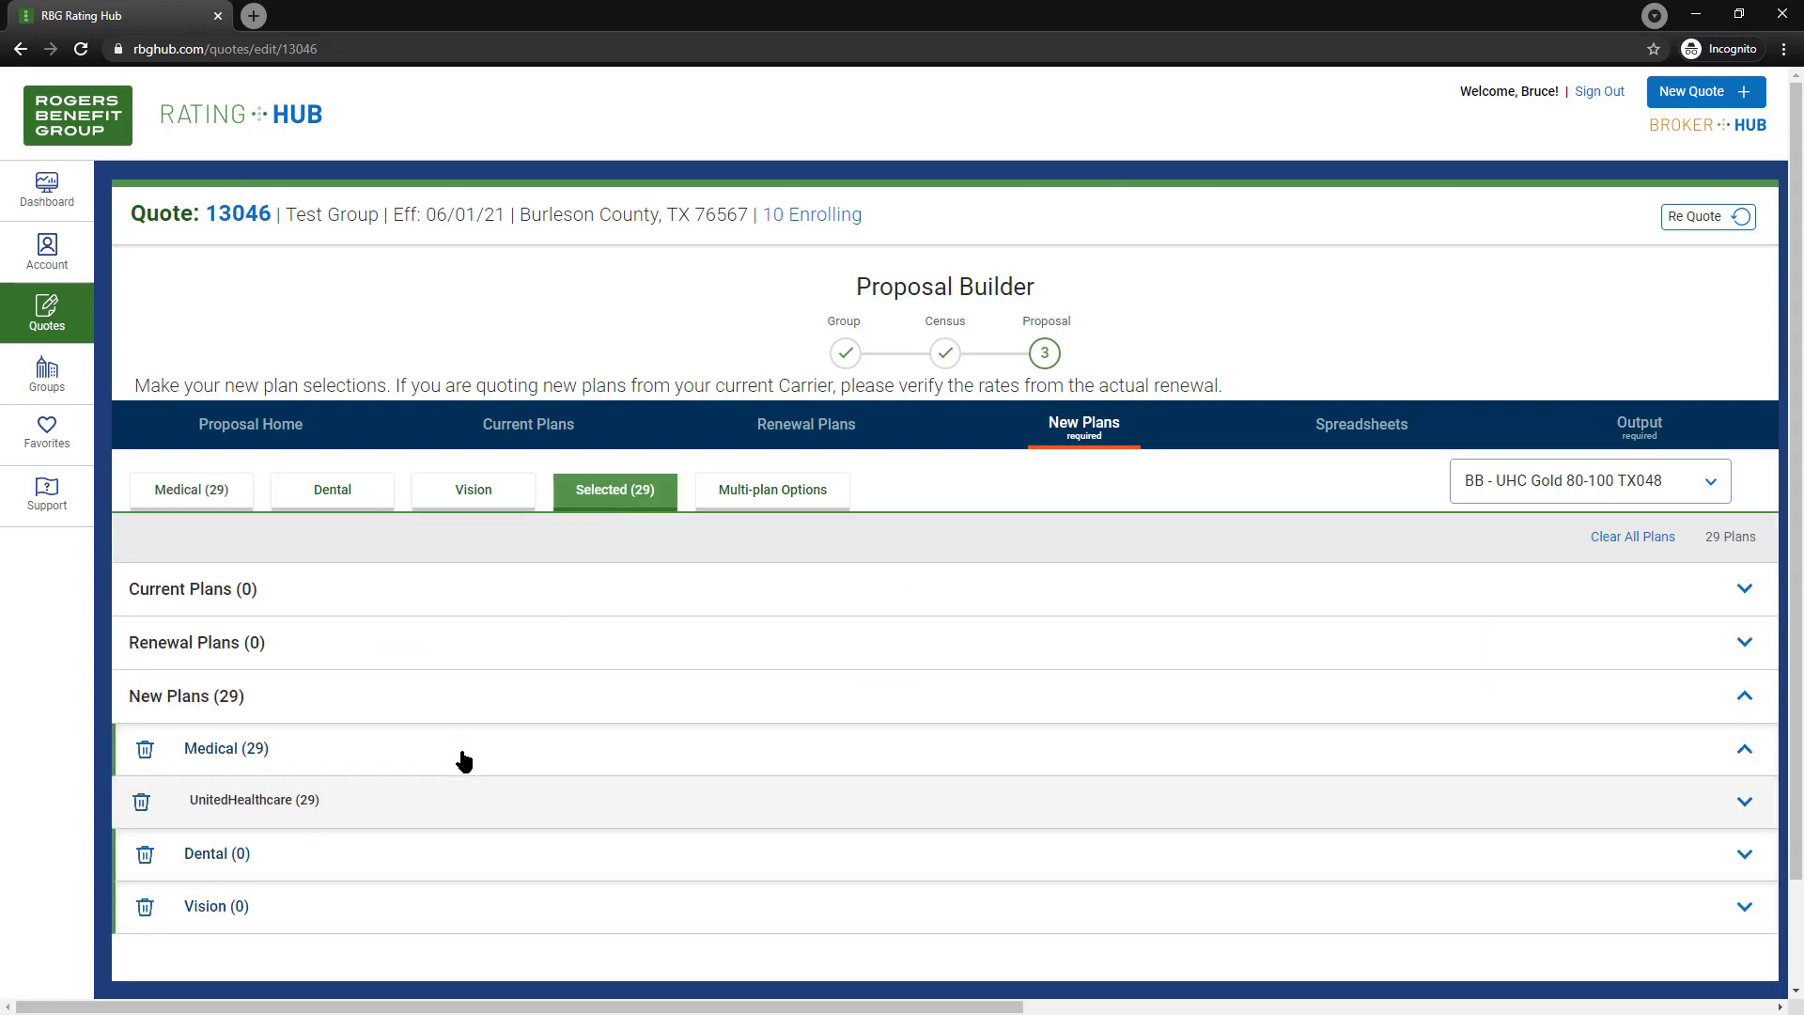
pyautogui.click(479, 802)
pyautogui.scroll(-3, 508, 771)
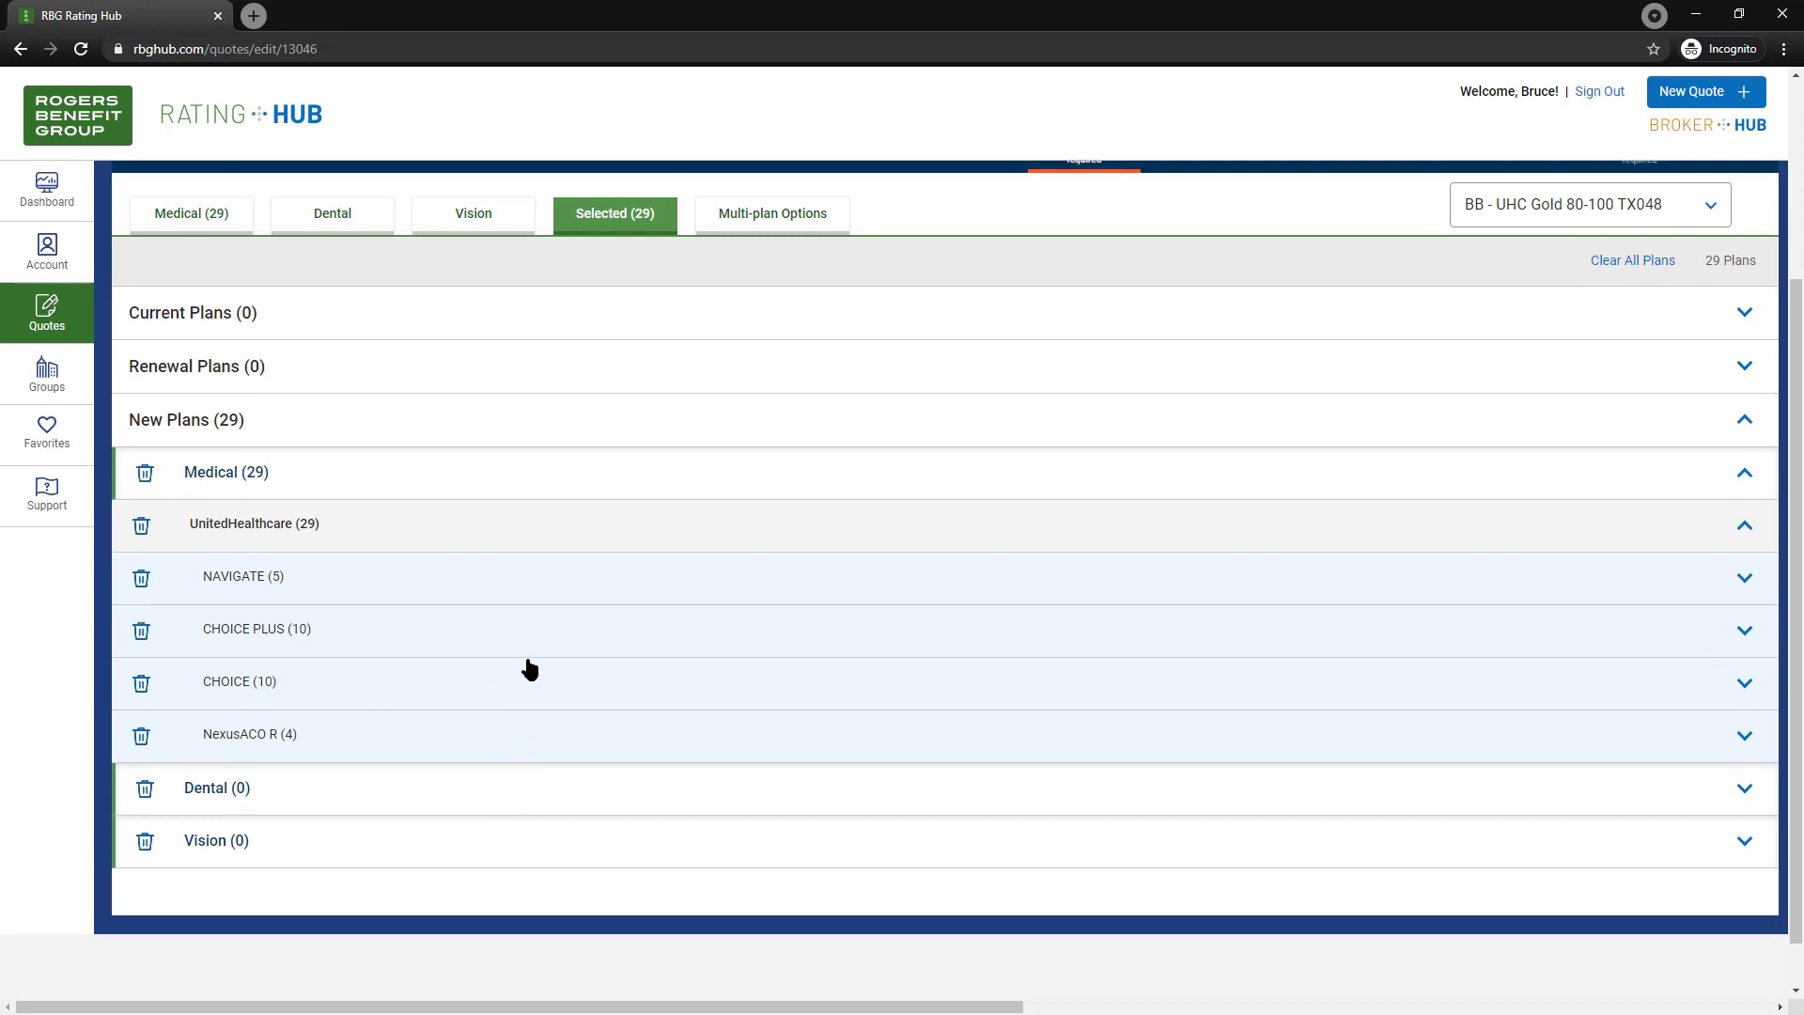
# Add the favorite list "HUM TX 100 HMO" to the medical plans already selected and apply it.
pyautogui.scroll(2, 528, 668)
pyautogui.click(205, 404)
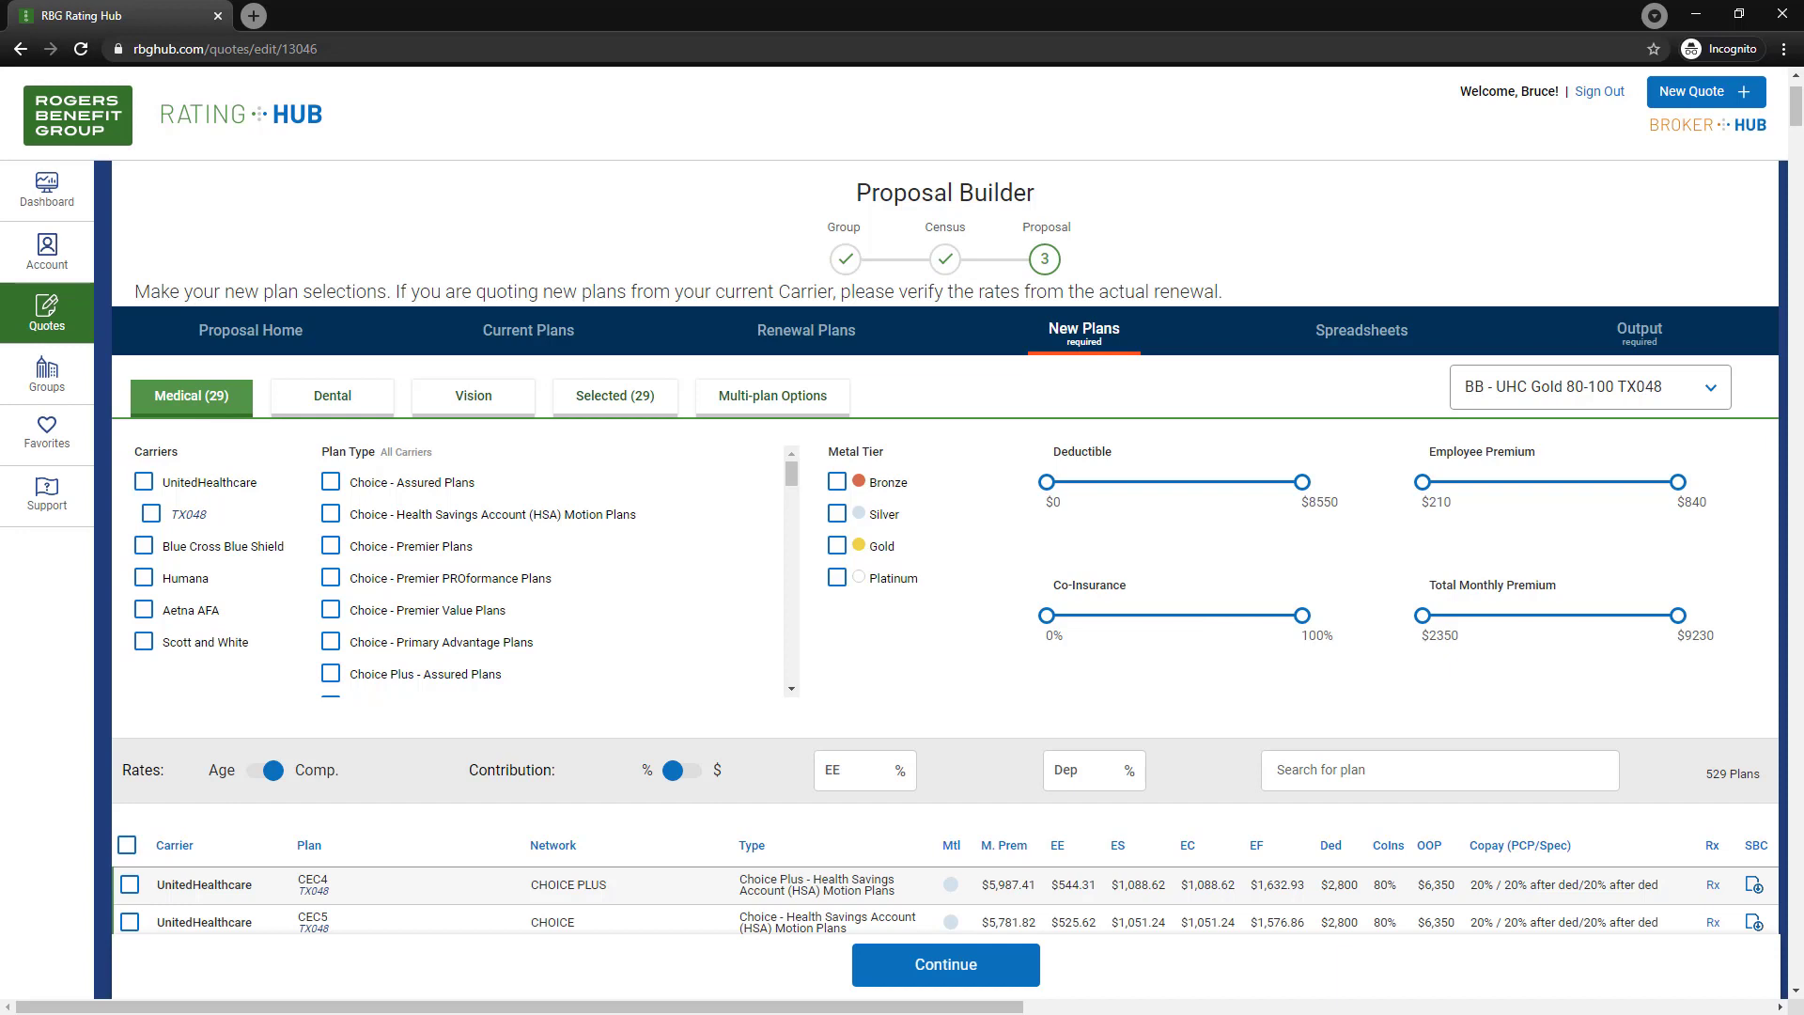
pyautogui.click(1569, 395)
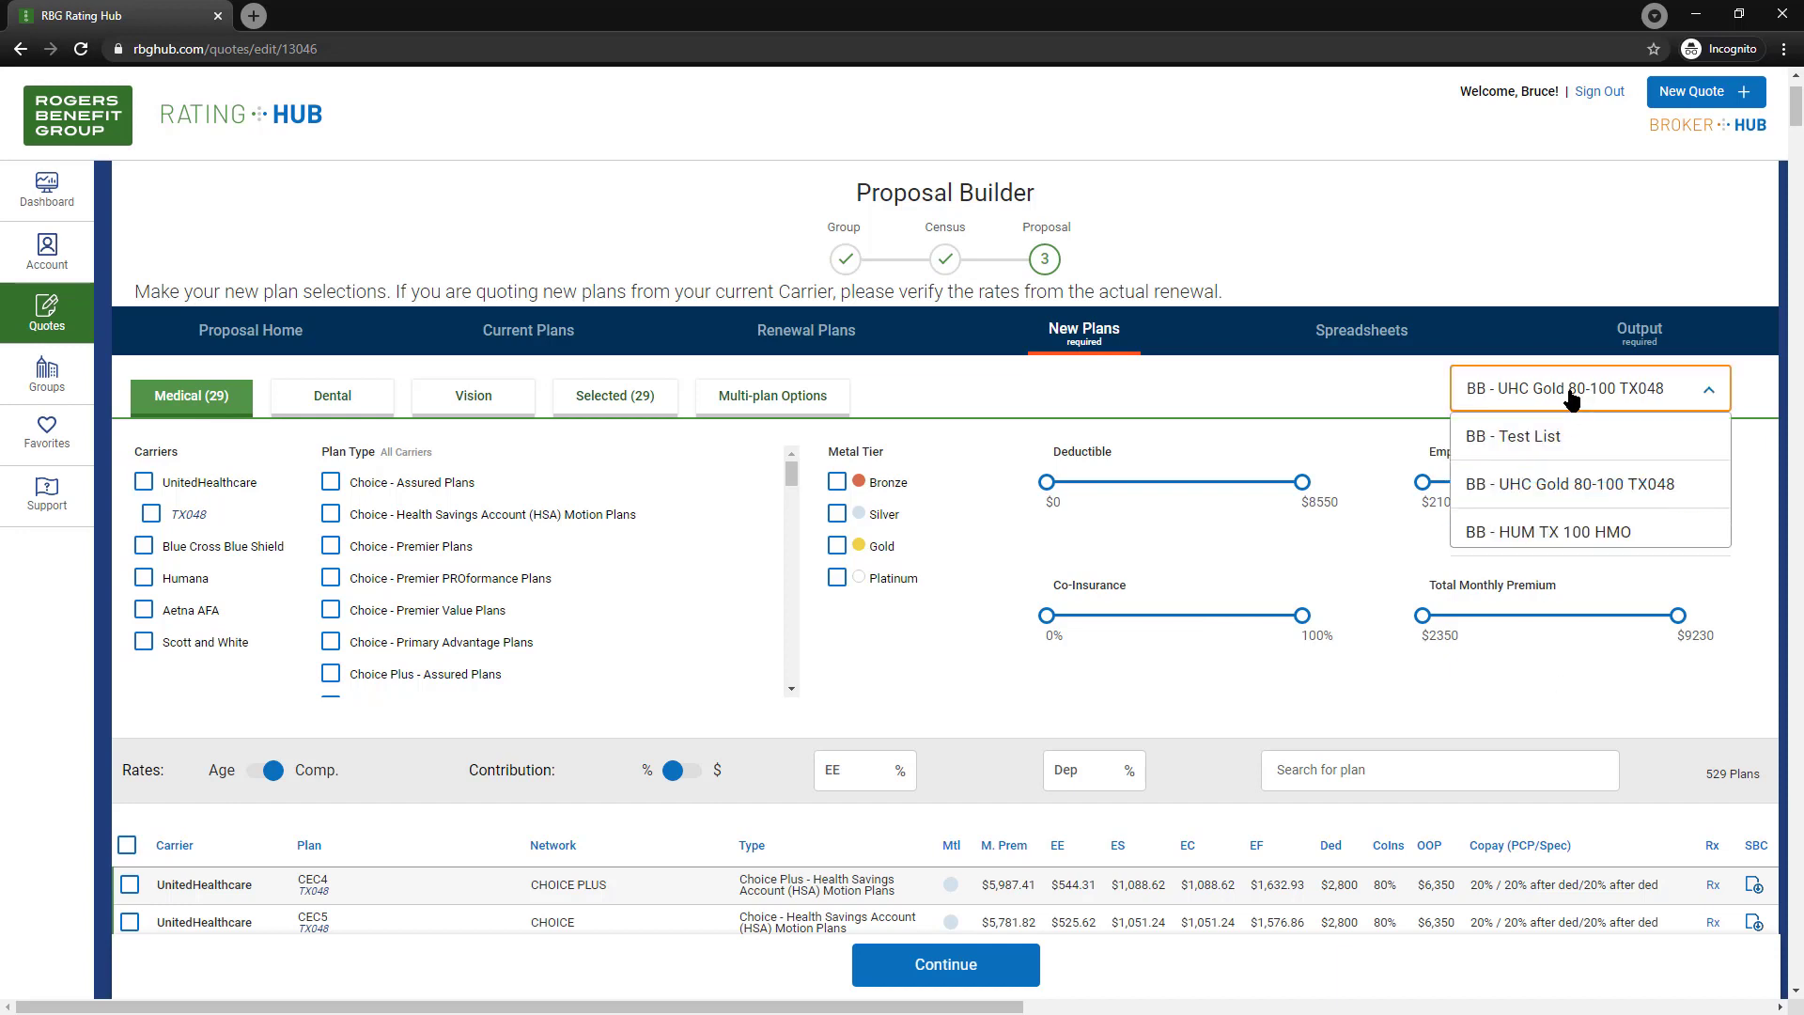
pyautogui.click(1535, 536)
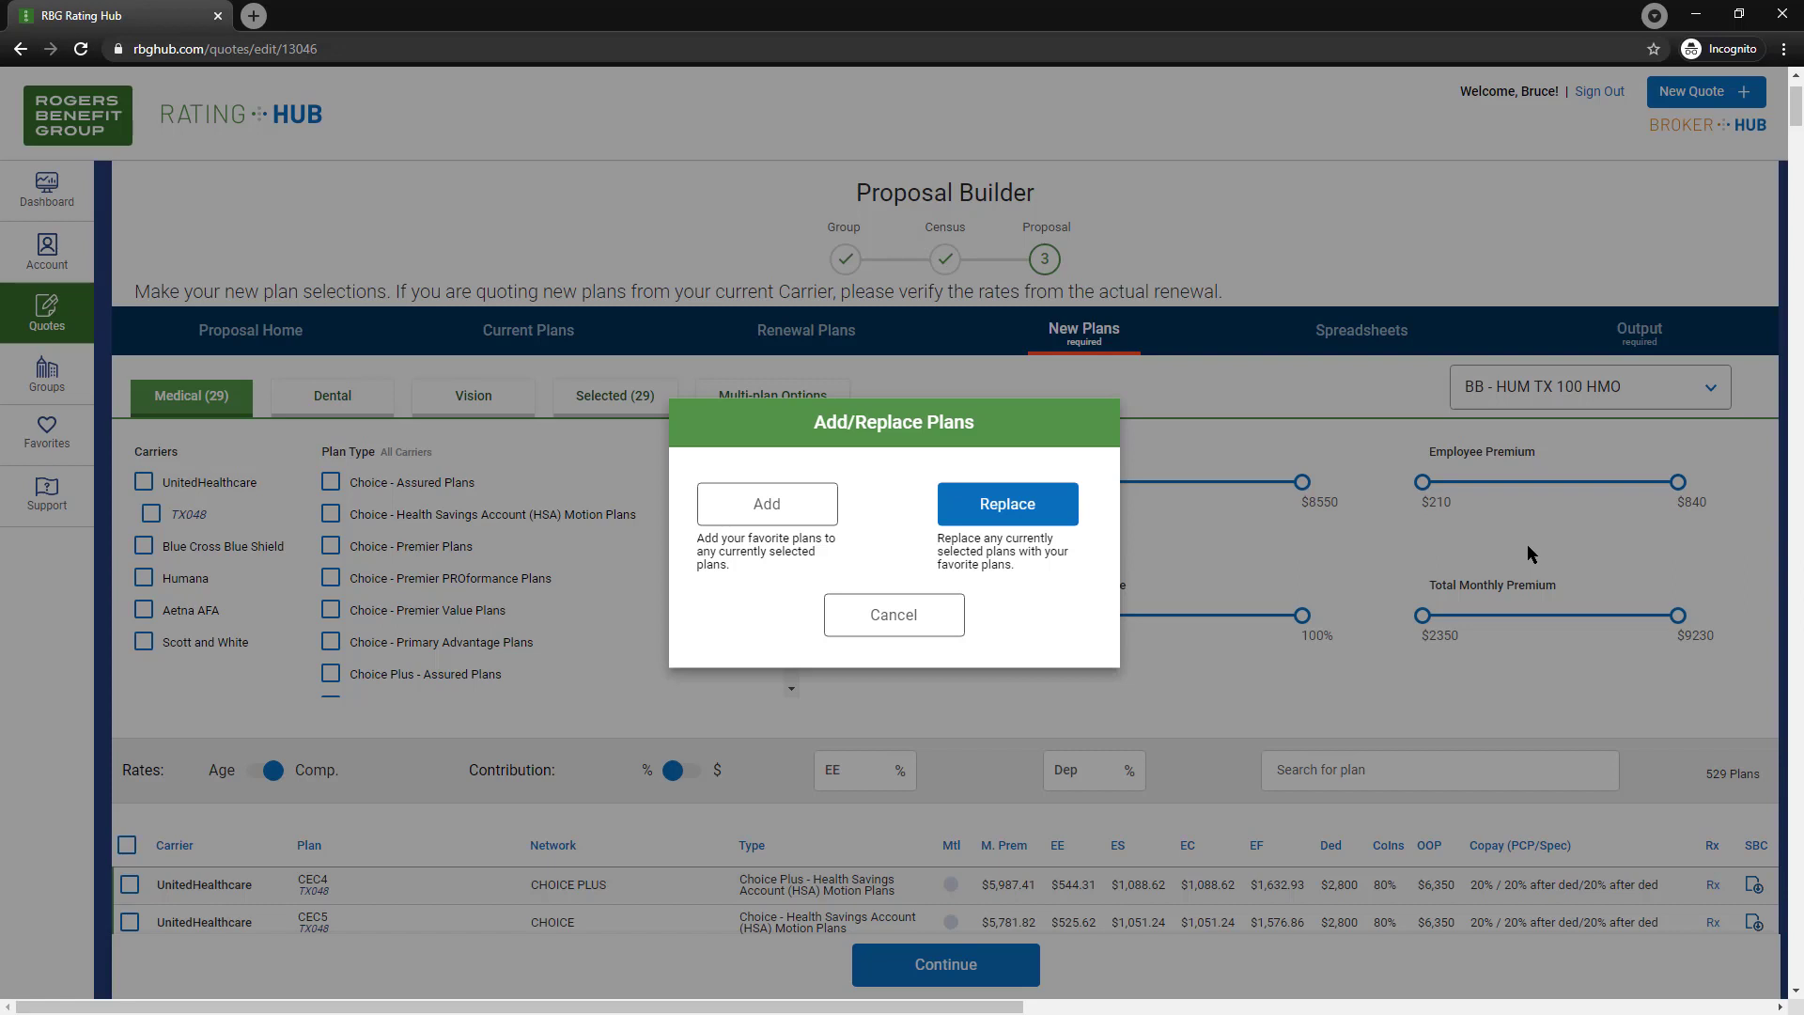
pyautogui.click(792, 528)
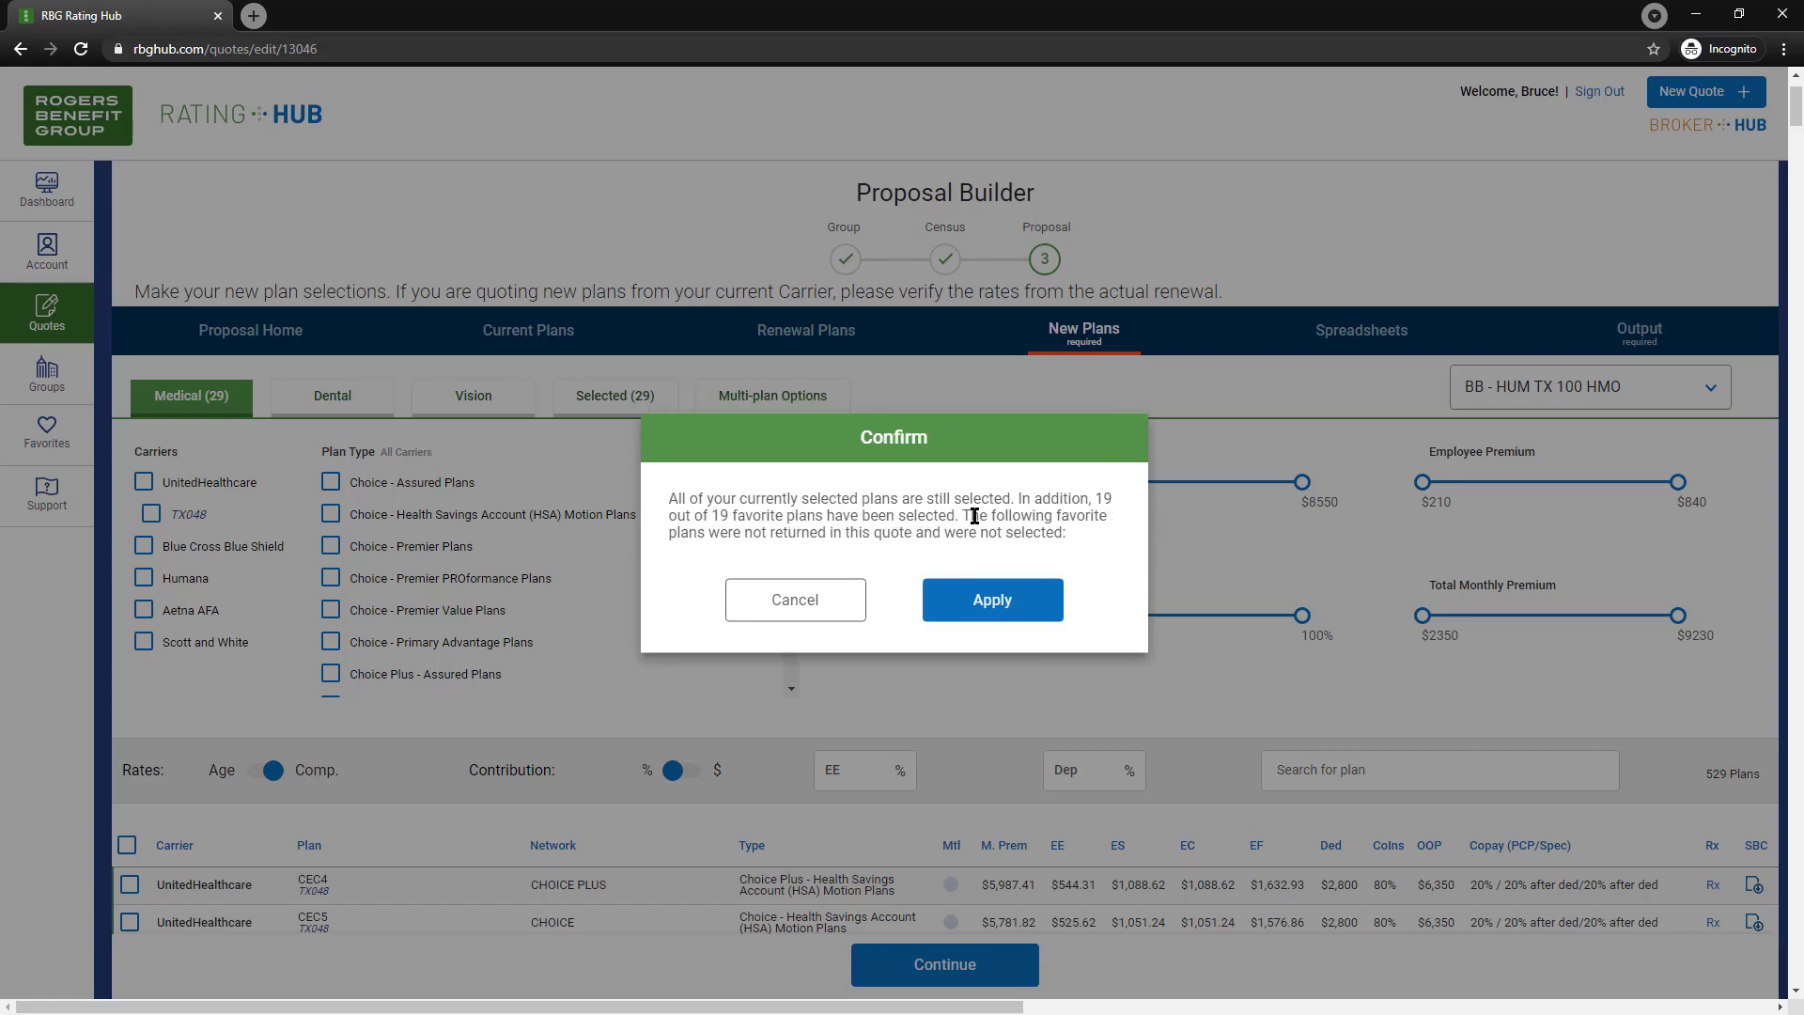
pyautogui.click(1001, 612)
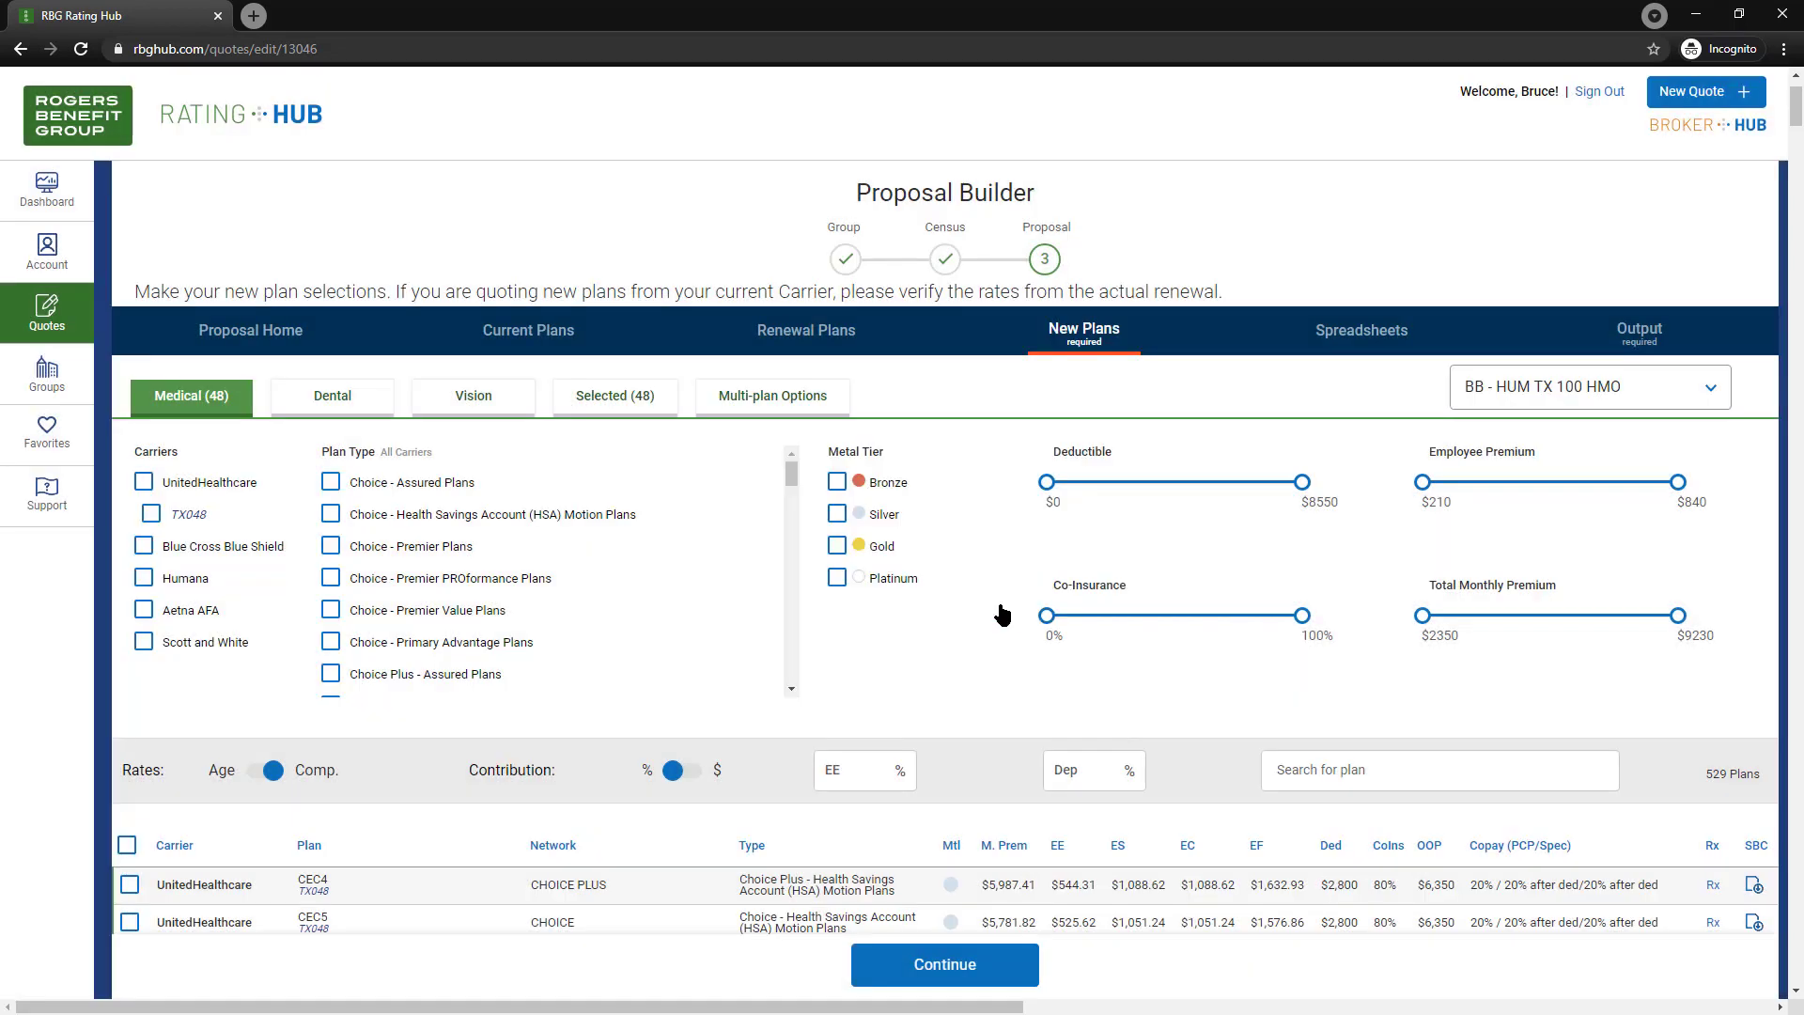
# Review the selected Humana plans in the HMO PREMIER network, and return to the medical plans.
pyautogui.click(620, 398)
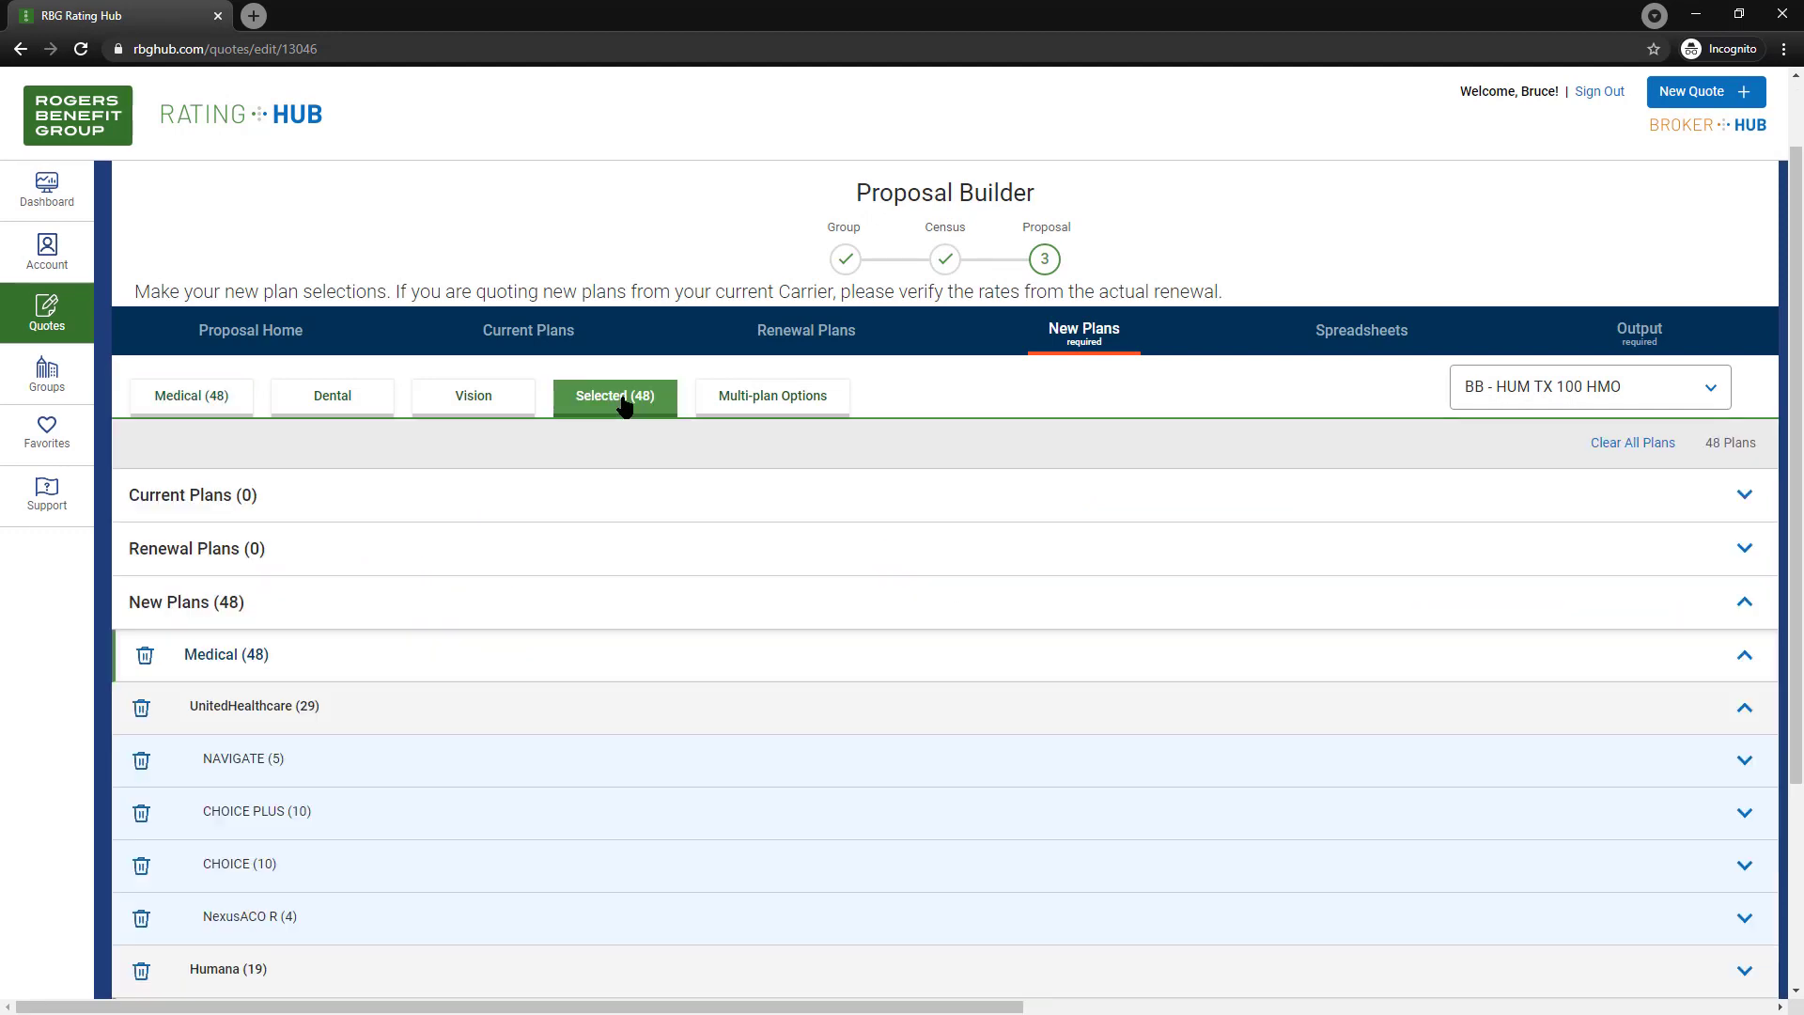
pyautogui.click(395, 616)
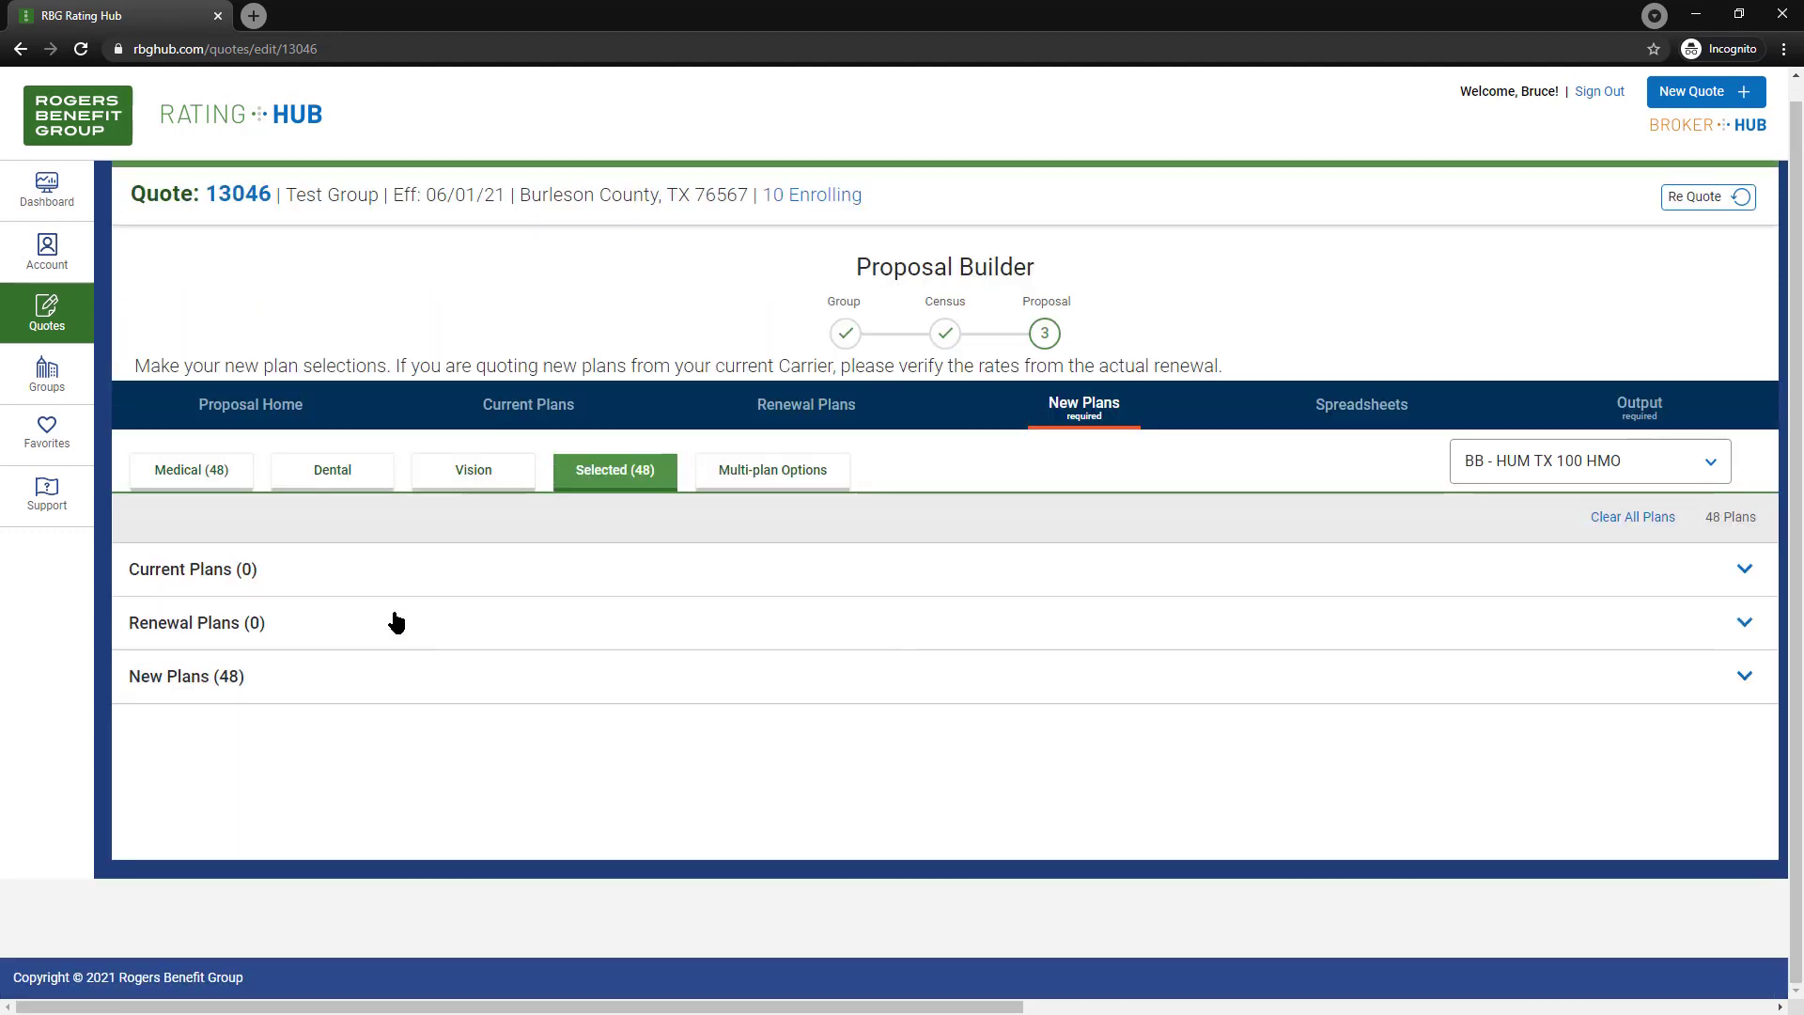
pyautogui.click(352, 682)
pyautogui.scroll(-3, 383, 718)
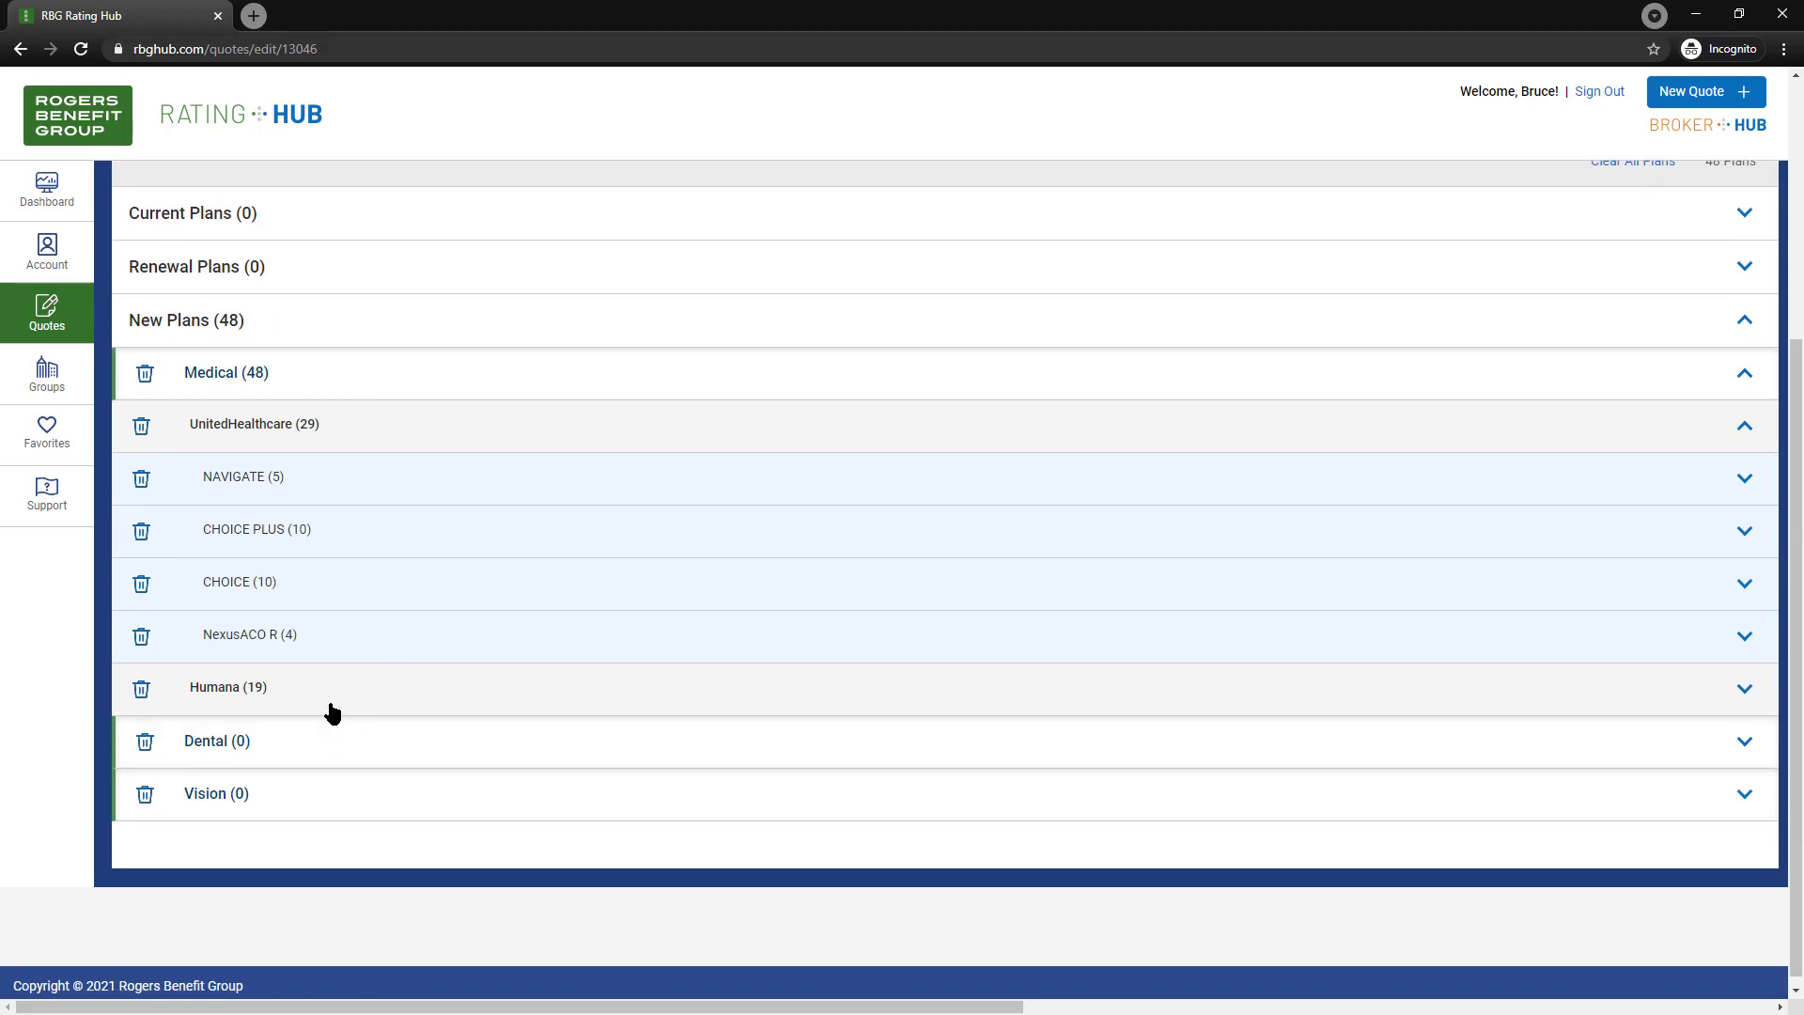
pyautogui.click(343, 709)
pyautogui.click(374, 750)
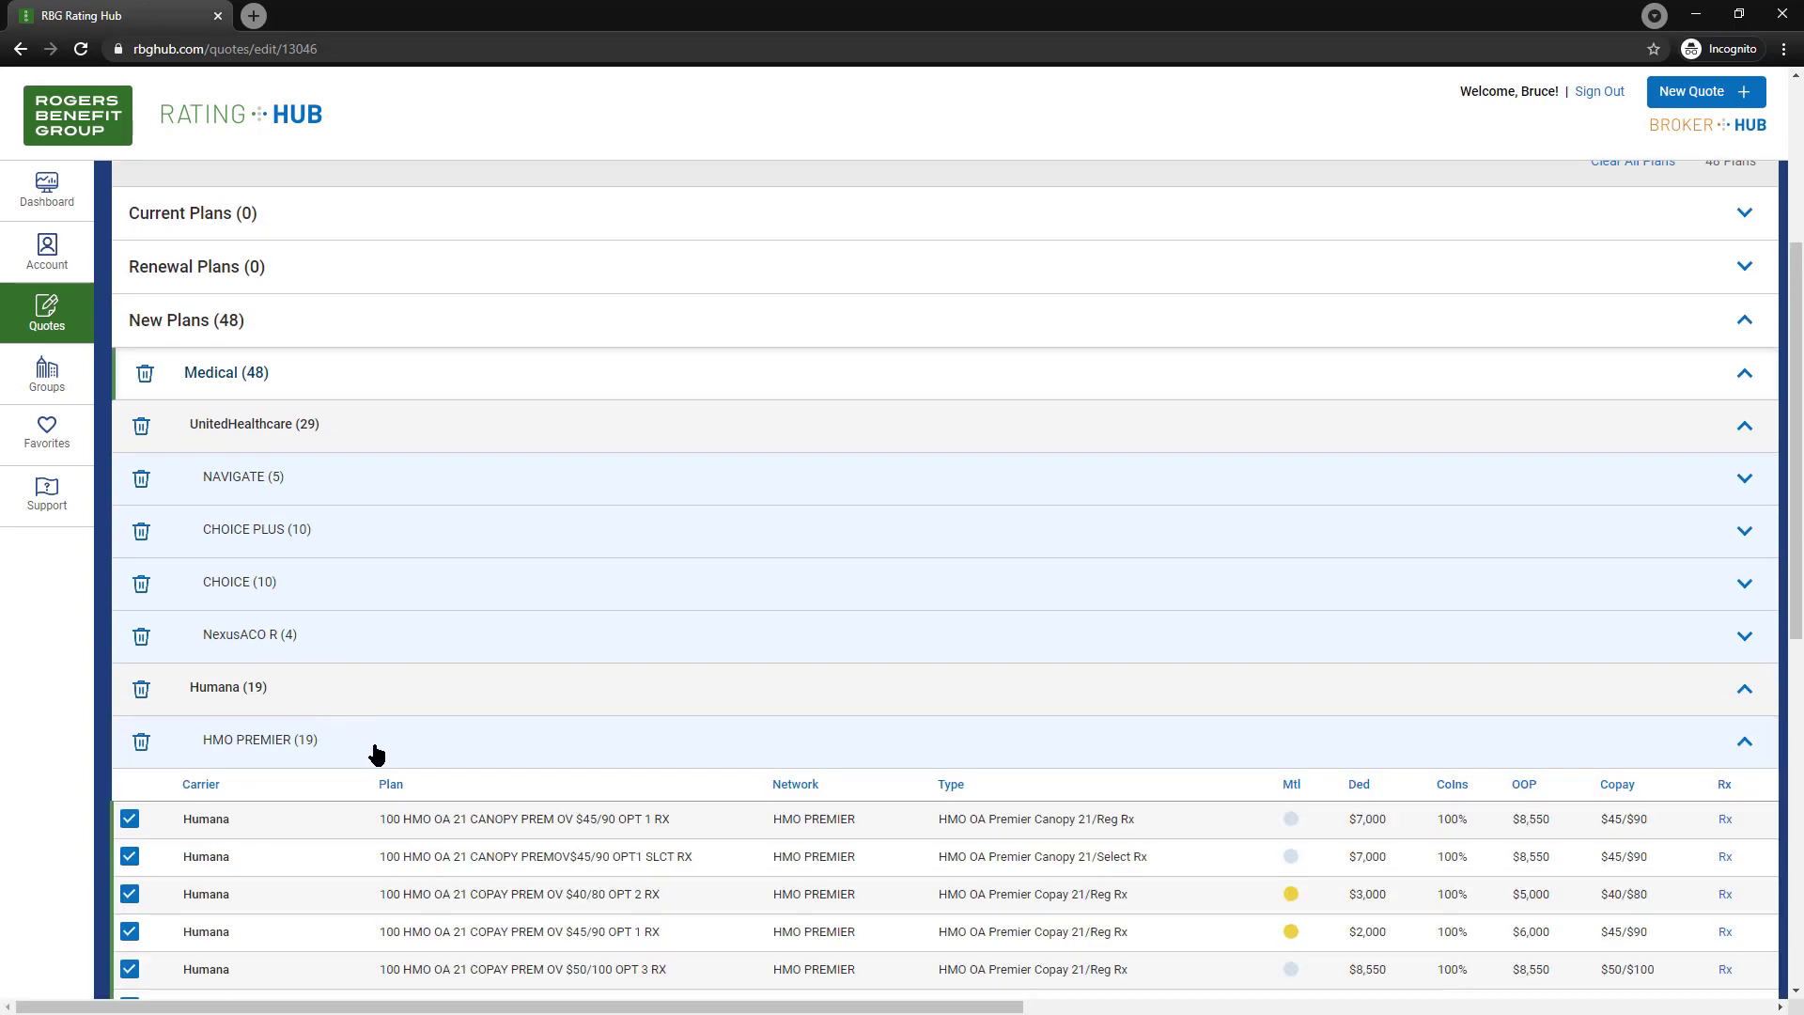
pyautogui.scroll(-3, 375, 749)
pyautogui.scroll(7, 367, 742)
pyautogui.click(209, 495)
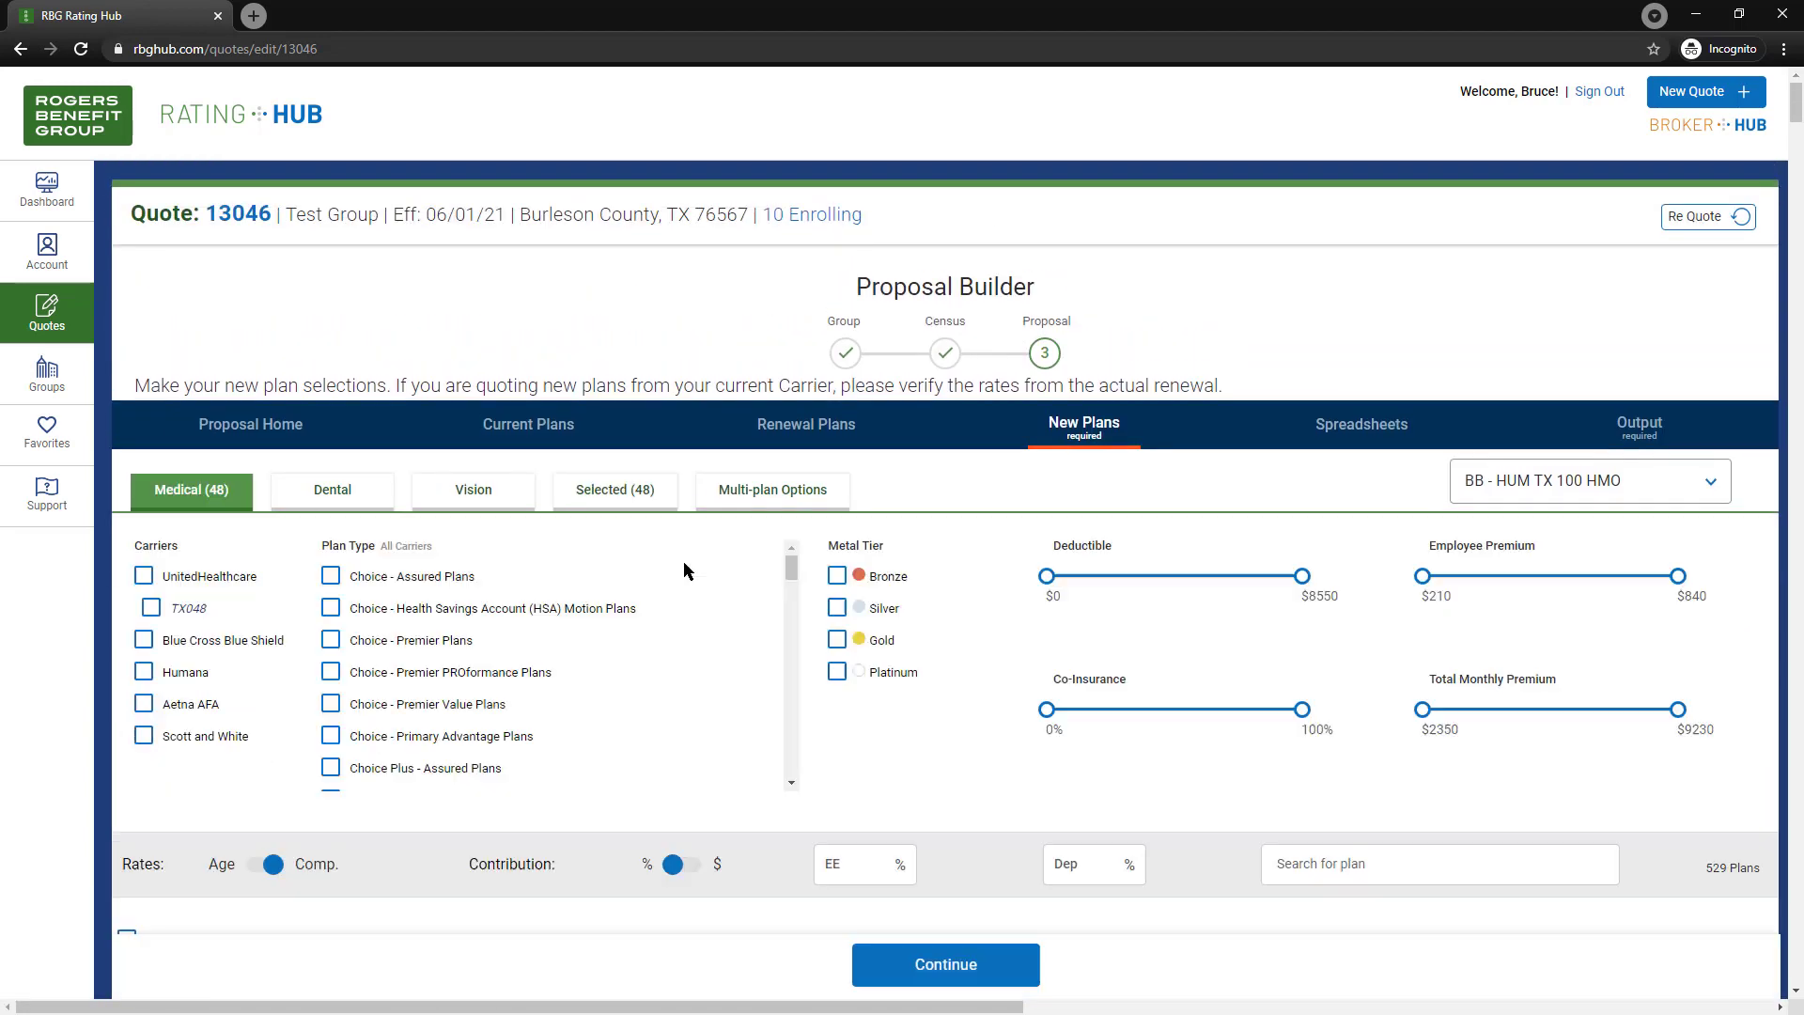